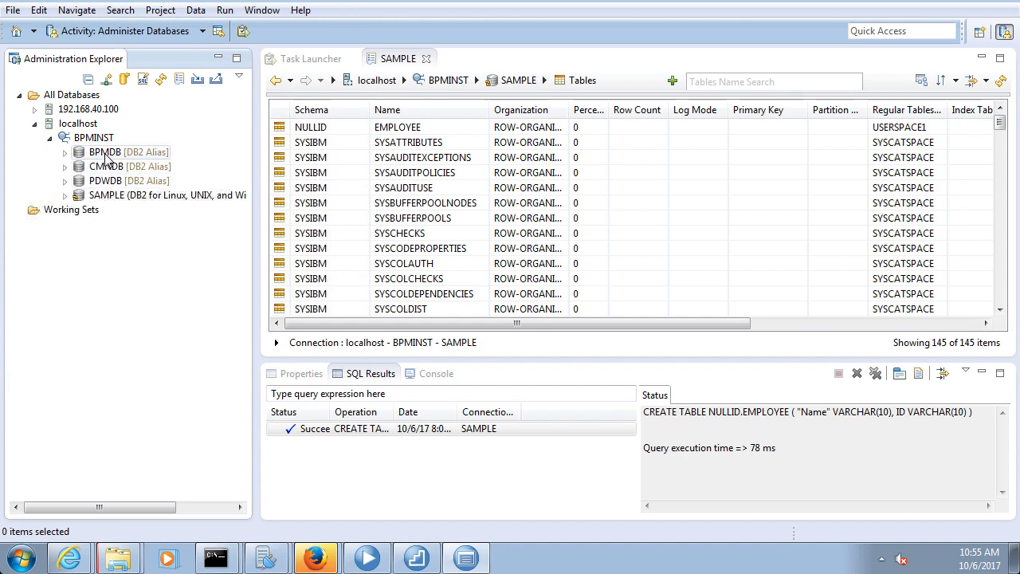
# Expand the SAMPLE database in Administration Explorer and list its tables
pyautogui.click(101, 198)
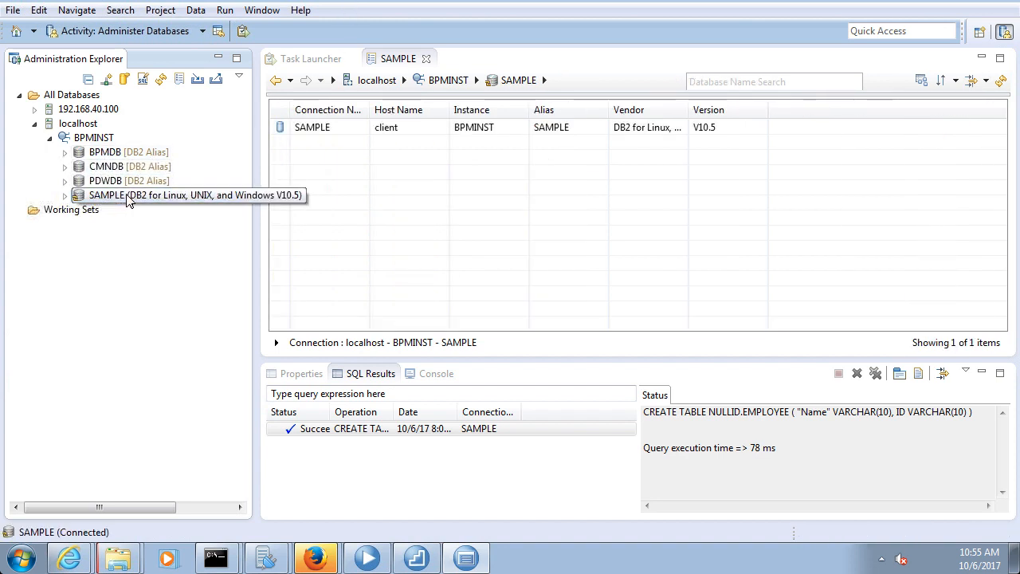
pyautogui.click(65, 196)
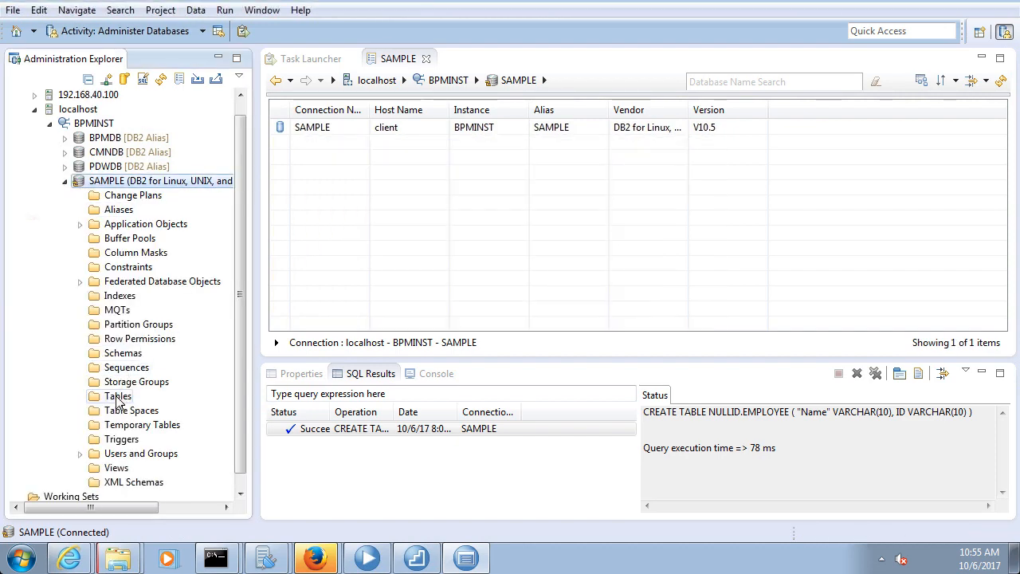
pyautogui.click(117, 397)
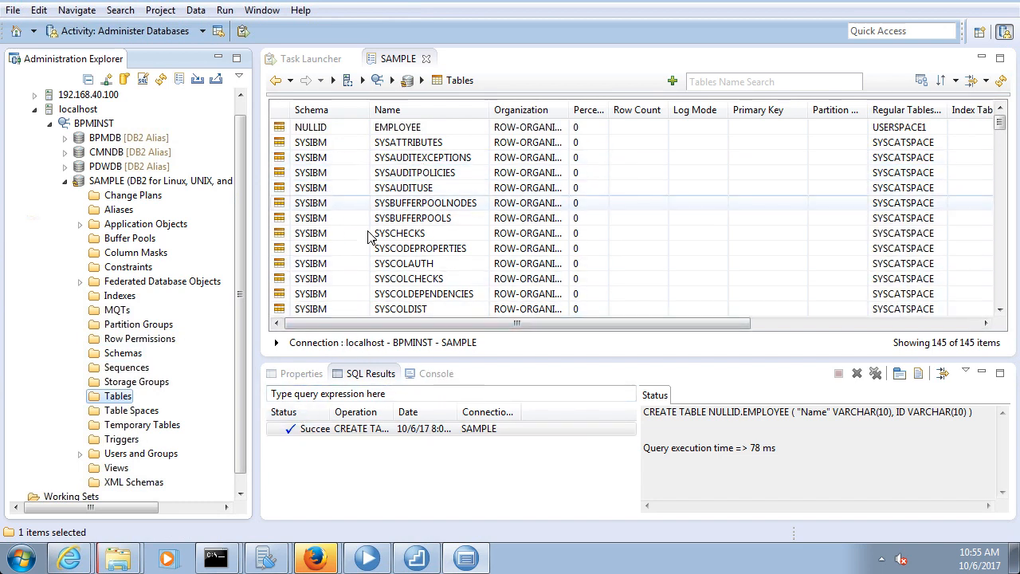
pyautogui.scroll(-1, 377, 241)
pyautogui.scroll(1, 333, 171)
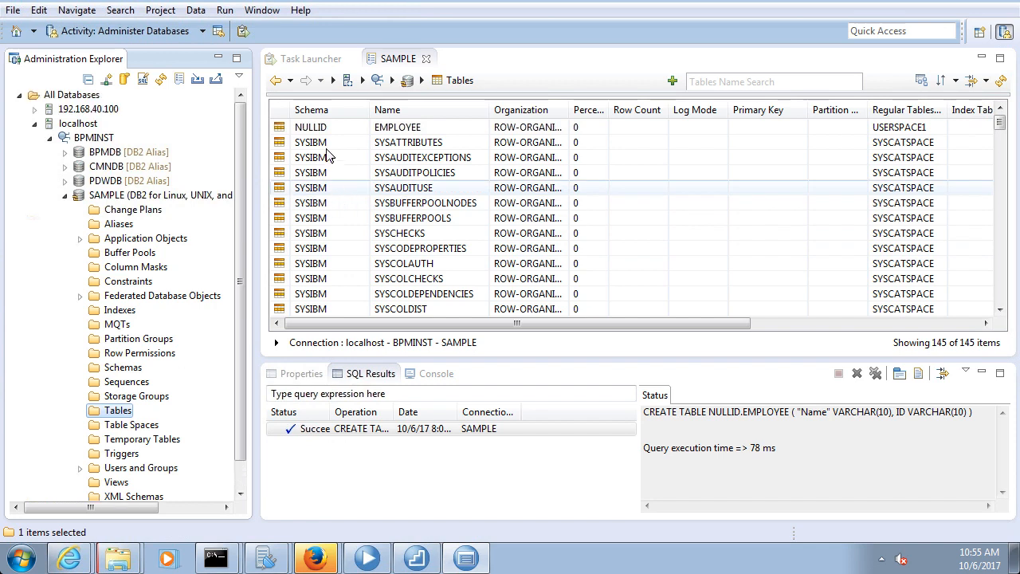
# Select the new NULLID.EMPLOYEE table and check the CREATE TABLE output in SQL Results
pyautogui.click(396, 130)
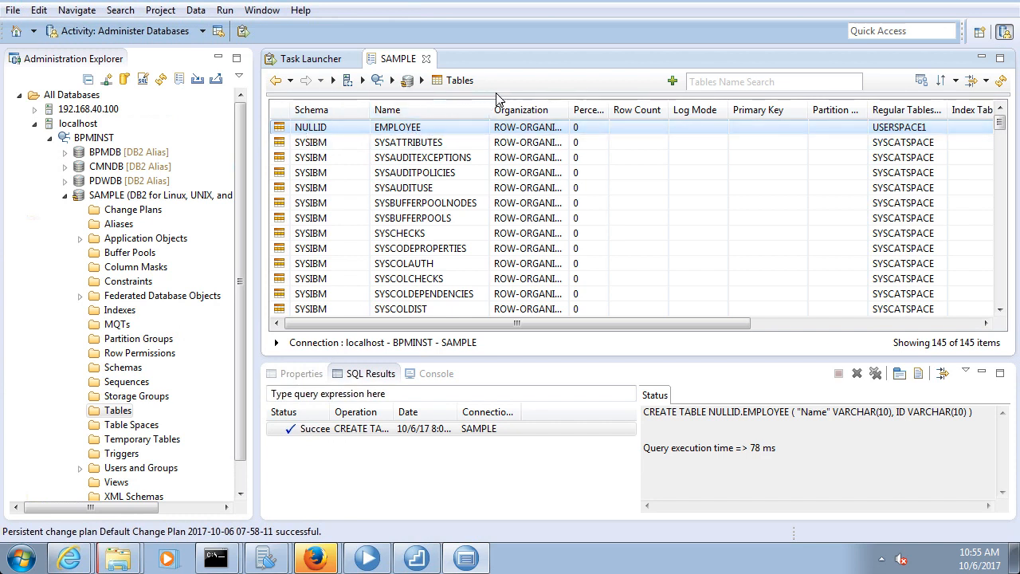
pyautogui.click(434, 375)
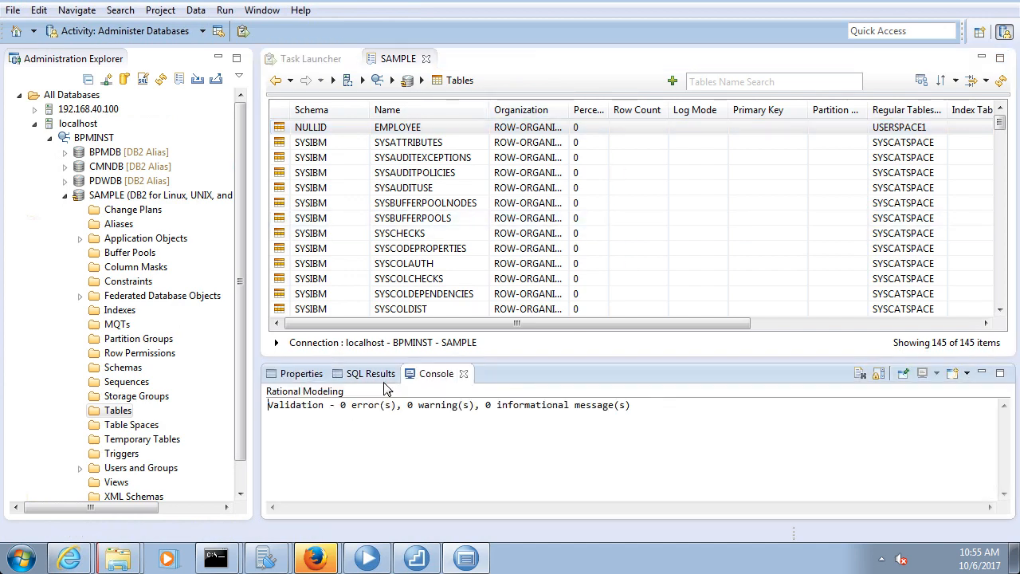
pyautogui.click(378, 374)
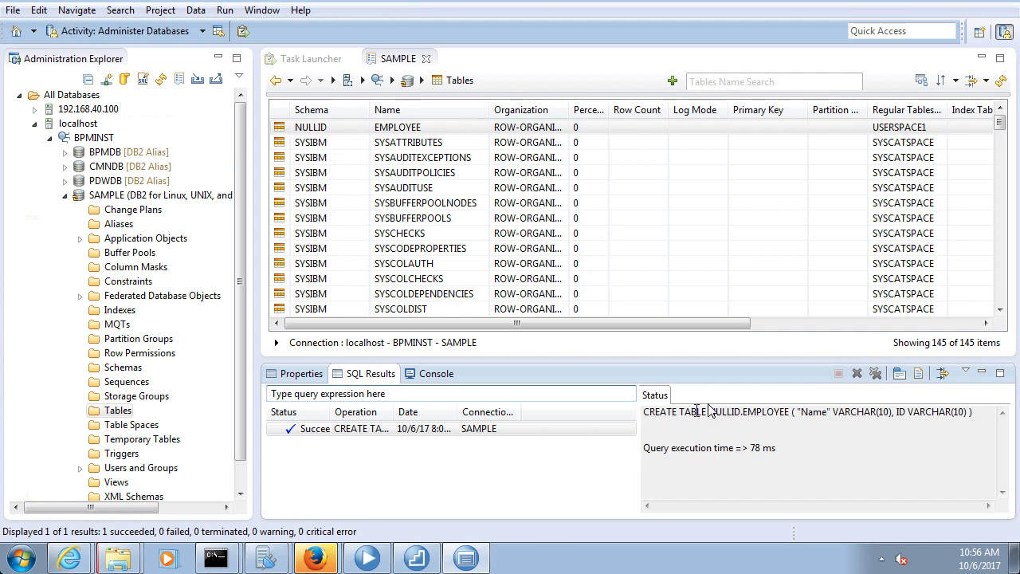
pyautogui.click(478, 72)
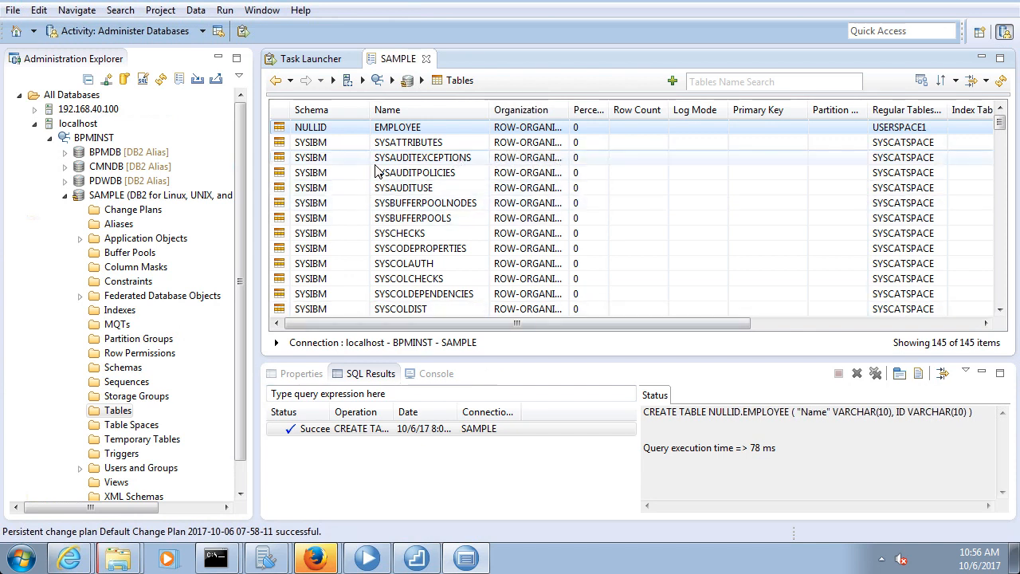
# Run 'select * from NULLID.EMPLOYEE' in a new SQL script and view the empty Result1 set
pyautogui.click(143, 81)
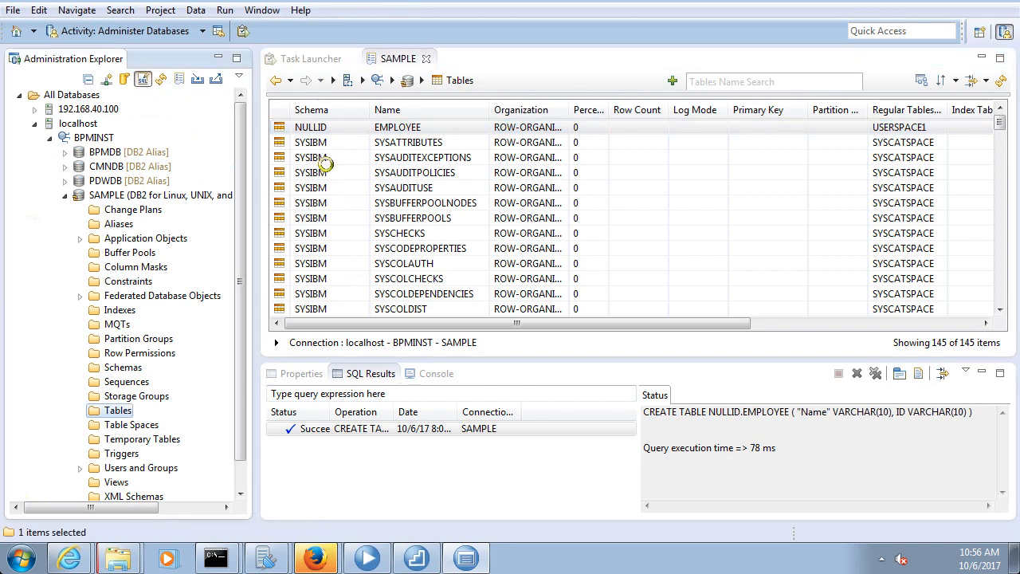
pyautogui.write('select')
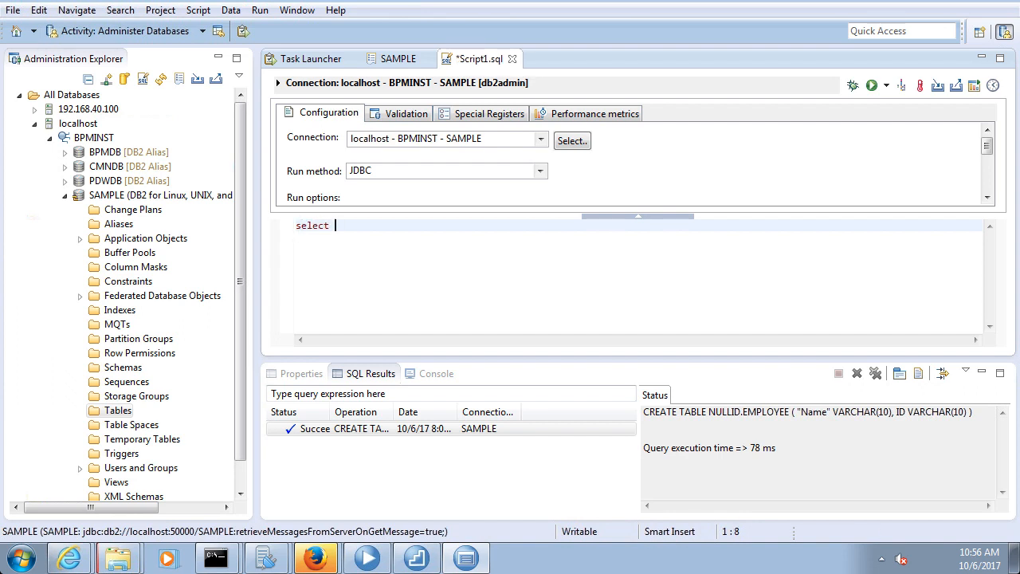
pyautogui.write(' * from NULL')
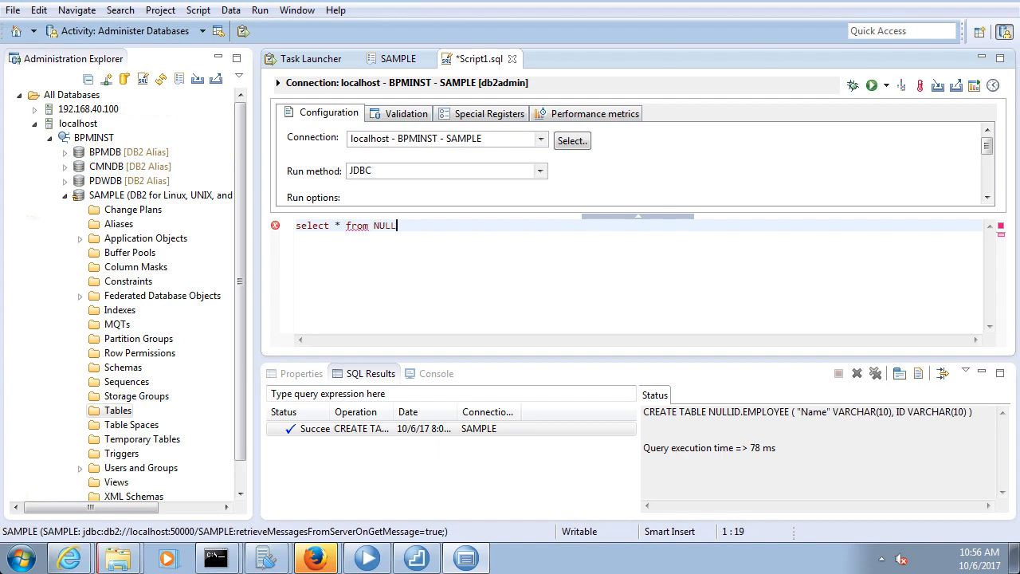
pyautogui.write('ID.EMPLOYEE')
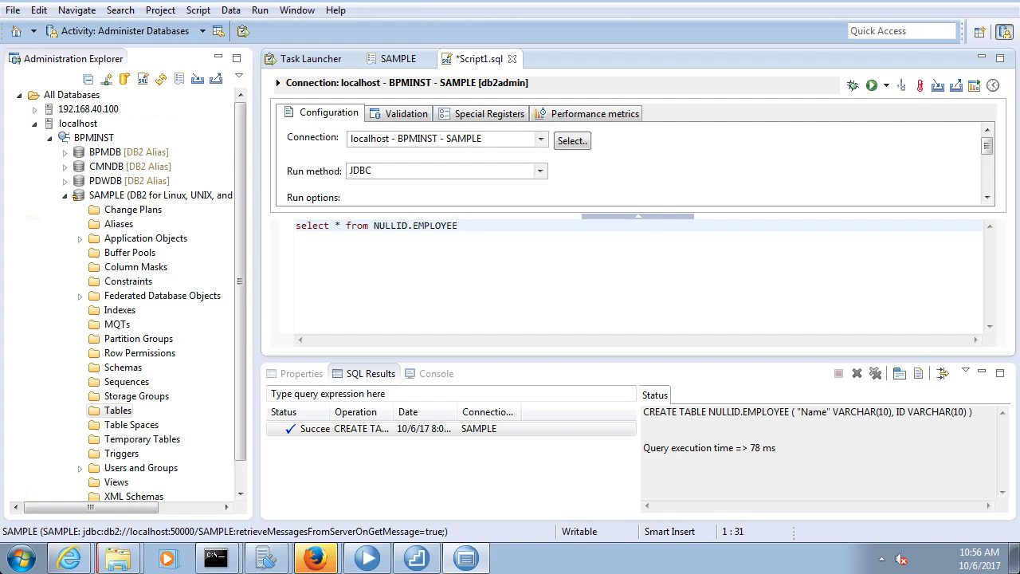
pyautogui.hotkey('shift', 'Home')
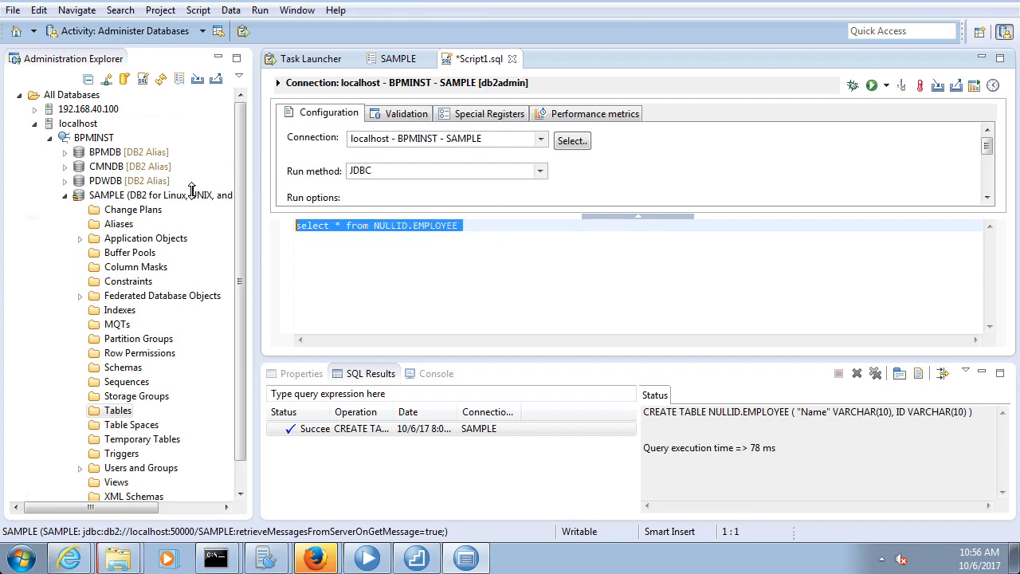
pyautogui.rightClick(382, 232)
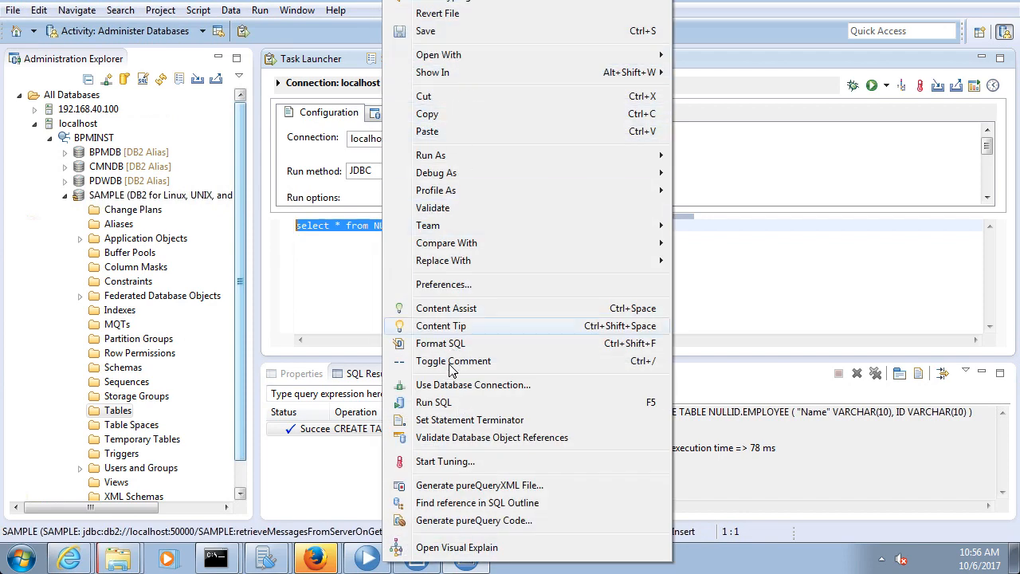
pyautogui.click(437, 401)
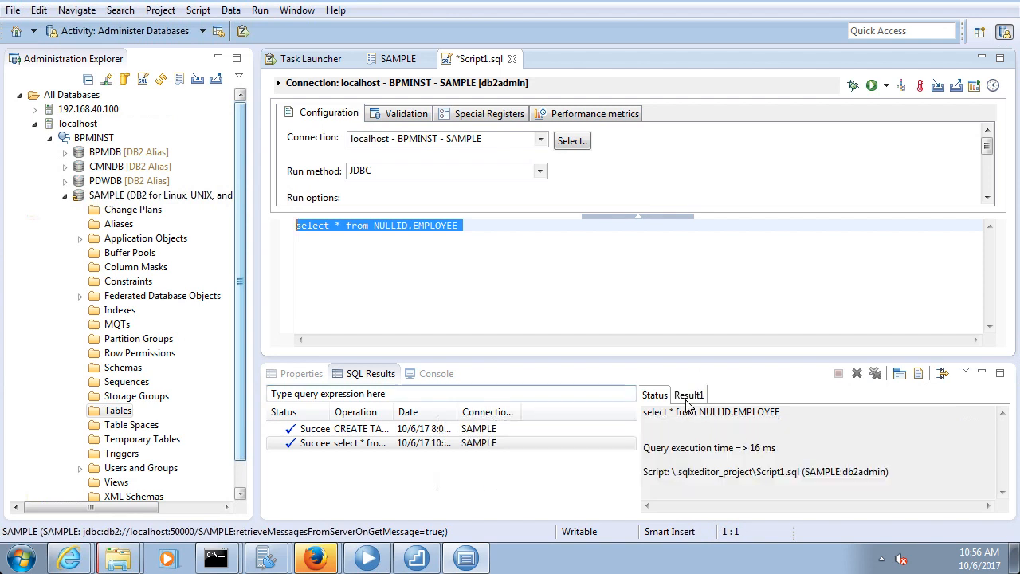
pyautogui.click(687, 397)
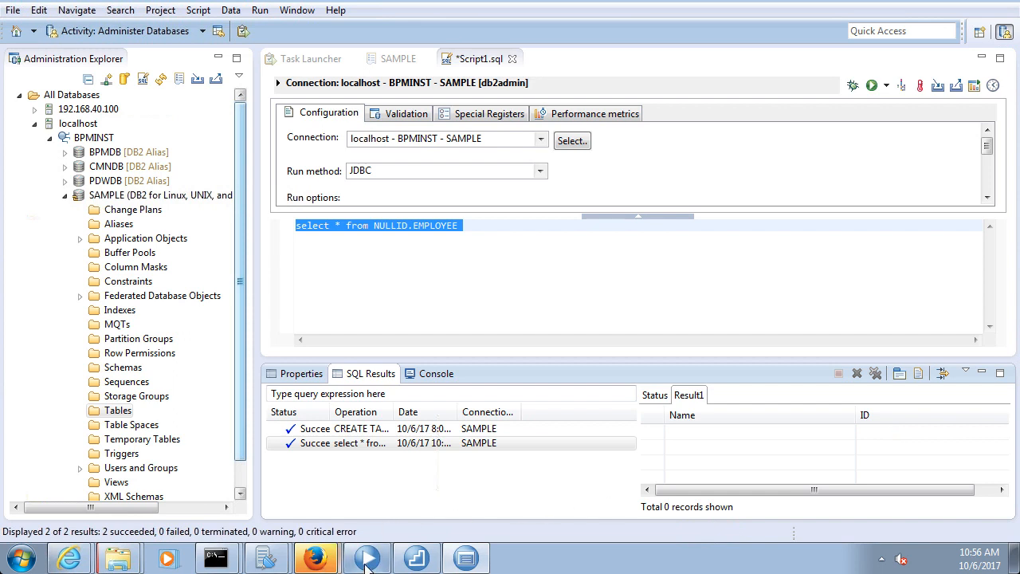
# Launch the WebSphere administrative console from Process Designer's Business Process Manager Quick Start
pyautogui.moveTo(366, 564)
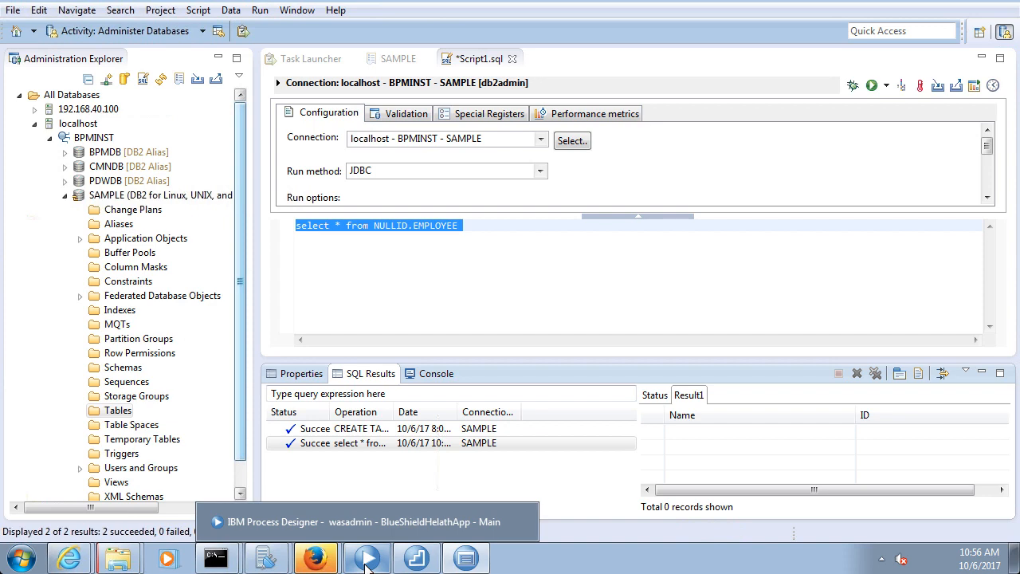
pyautogui.click(366, 564)
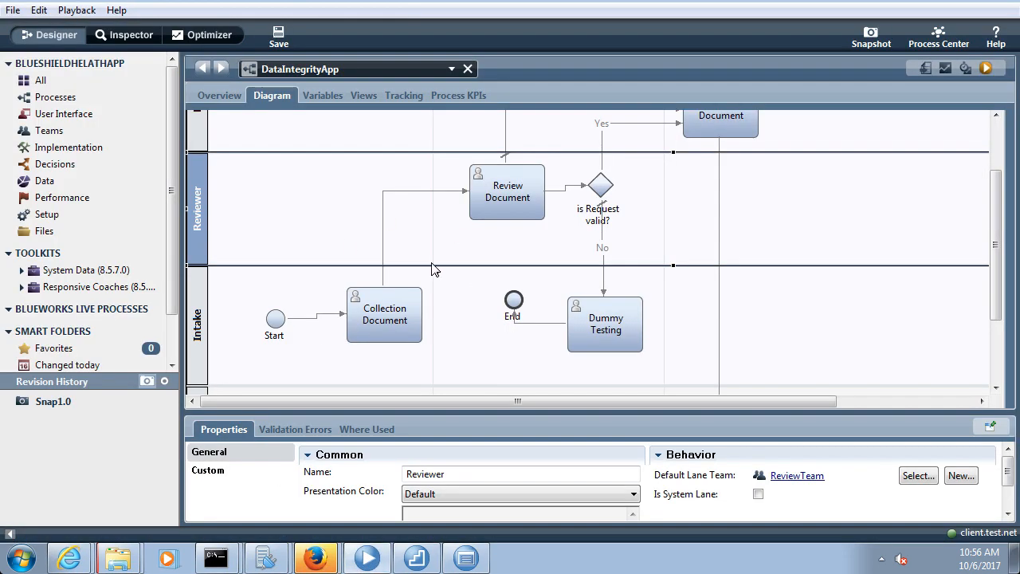
pyautogui.click(417, 558)
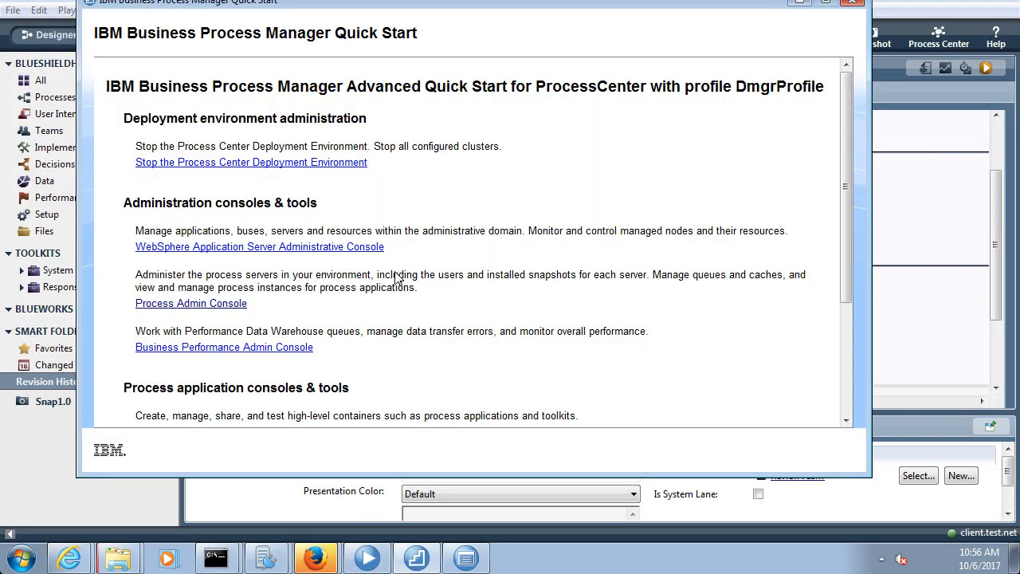
pyautogui.scroll(-3, 395, 276)
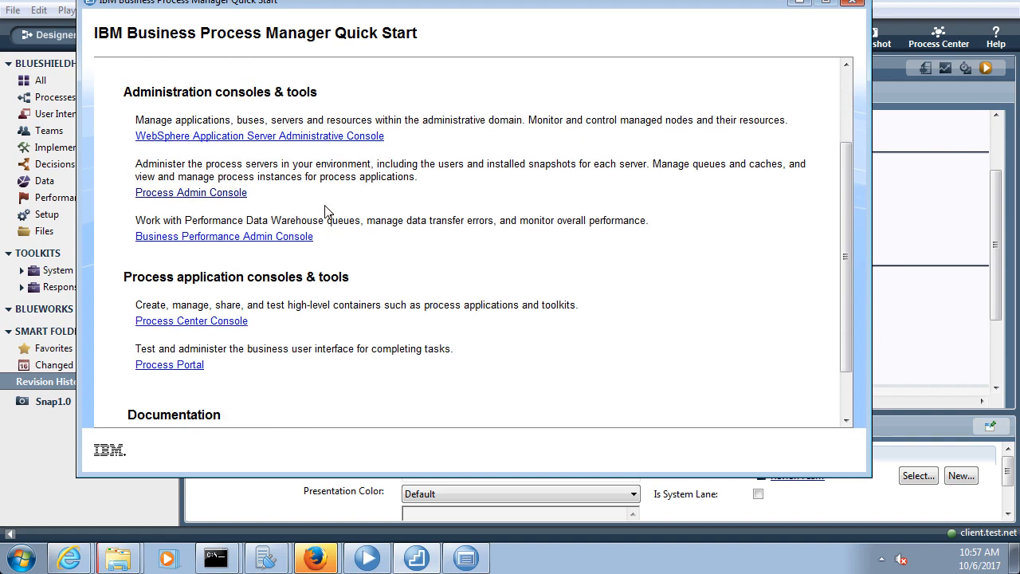
pyautogui.click(350, 137)
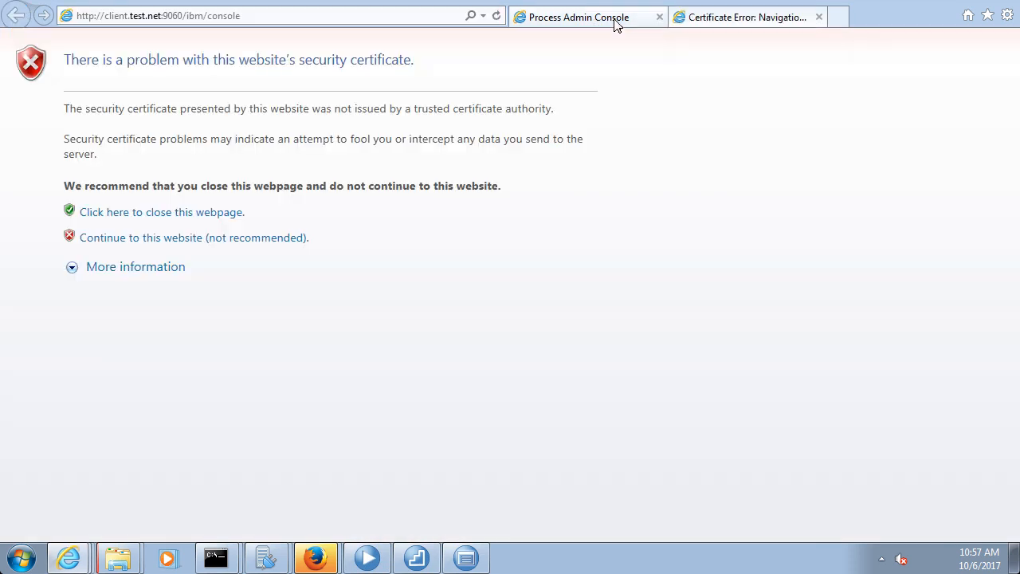
# Get past the certificate warning and log in to the console with the admin user ID and password
pyautogui.click(609, 19)
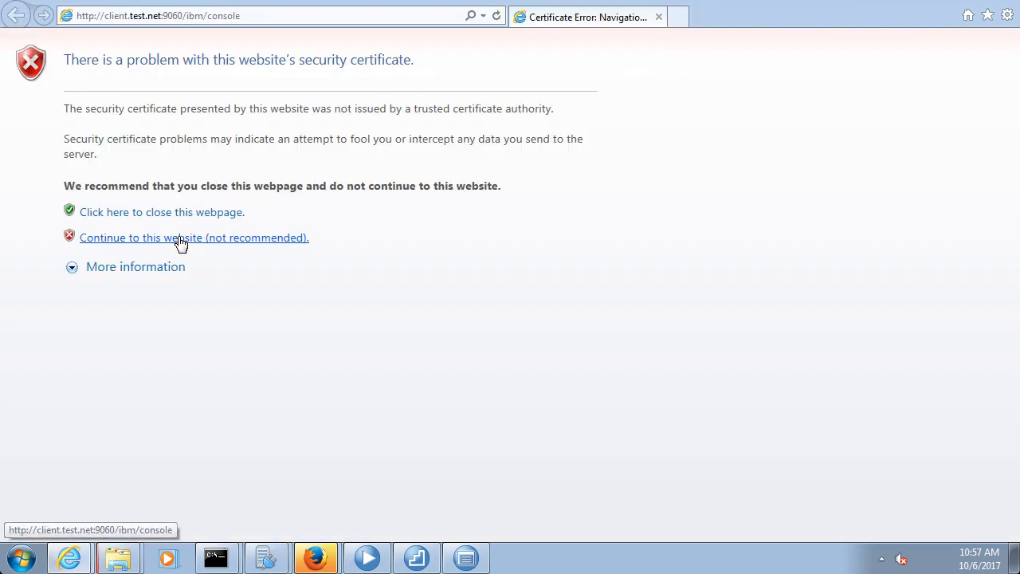
pyautogui.click(180, 238)
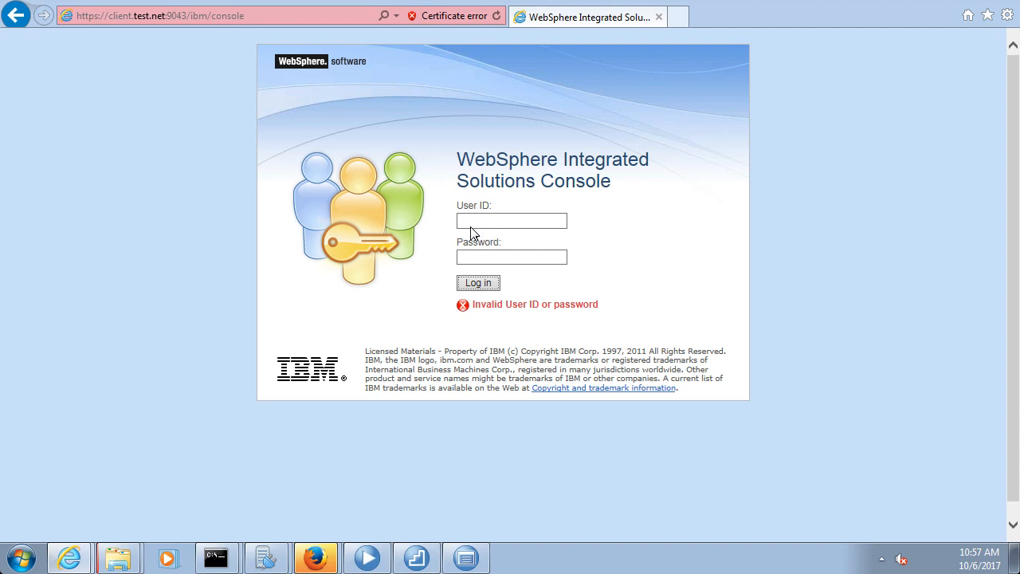
pyautogui.click(467, 221)
pyautogui.write('wasadmin')
pyautogui.press('Tab')
pyautogui.write('wasadmin')
pyautogui.click(483, 282)
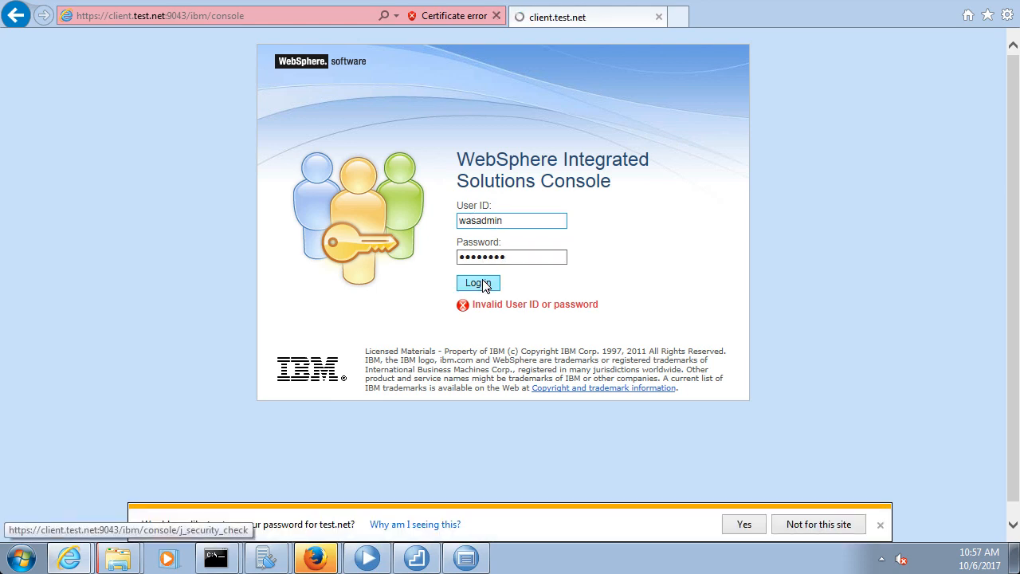
pyautogui.click(880, 525)
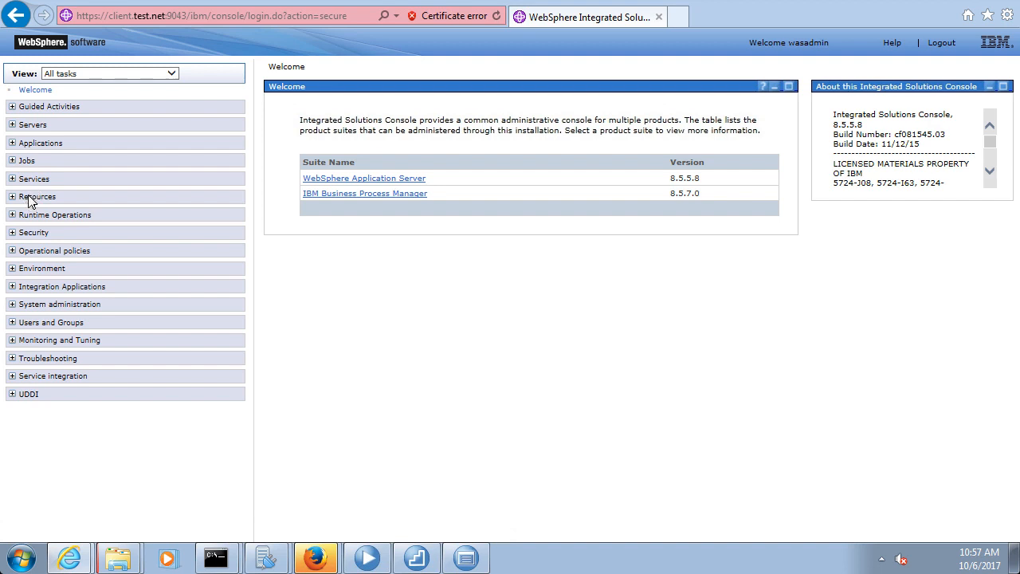
pyautogui.click(30, 199)
# Open JDBC Data sources scoped to Cluster=SingleCluster and start a new data source
pyautogui.click(37, 278)
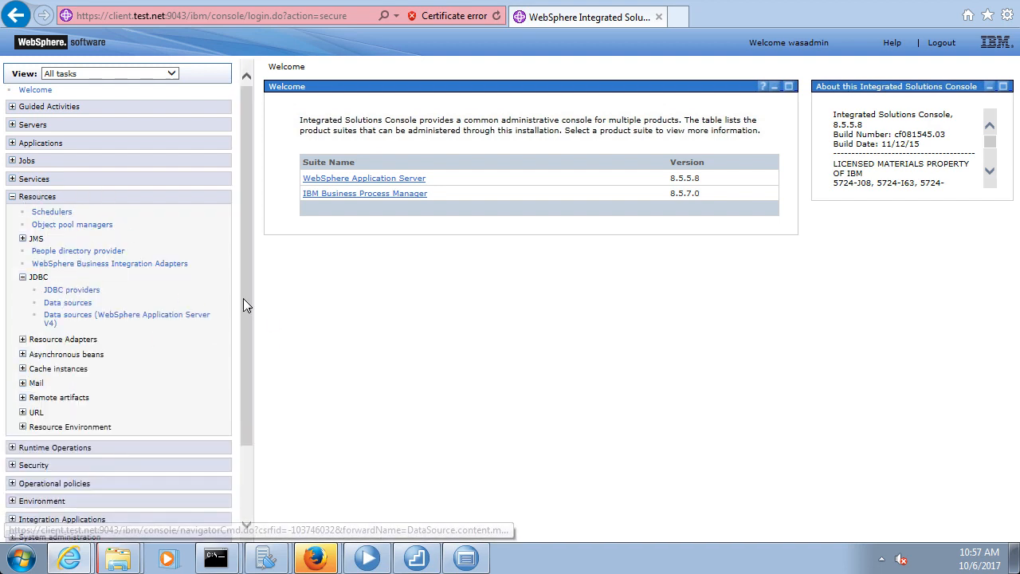
pyautogui.click(71, 304)
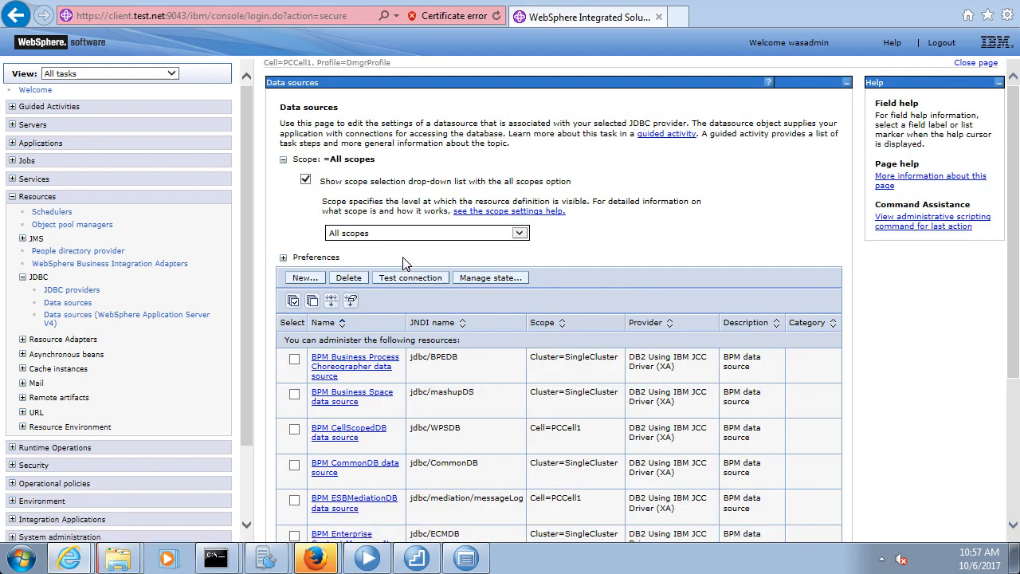
pyautogui.click(452, 236)
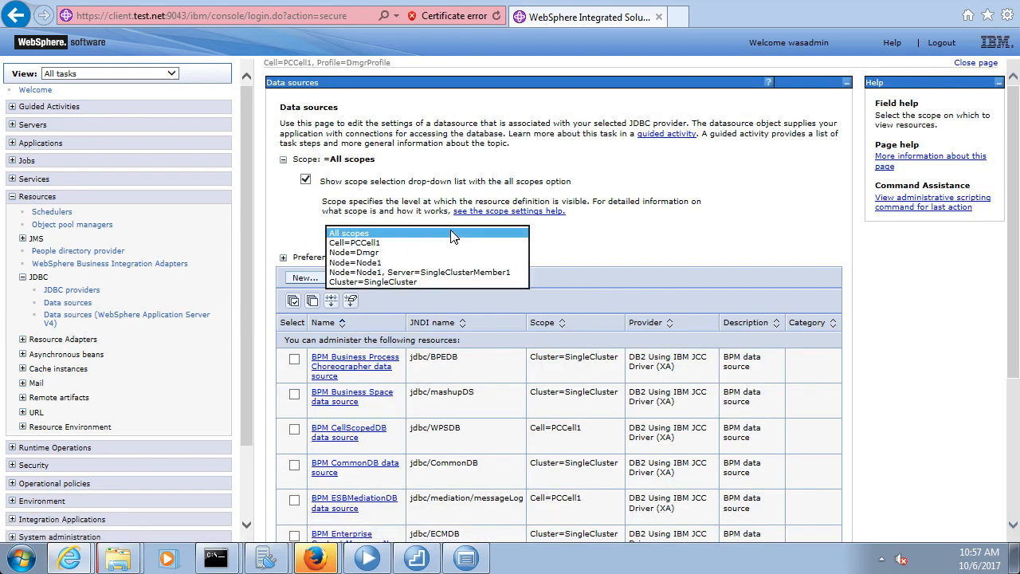
pyautogui.click(403, 281)
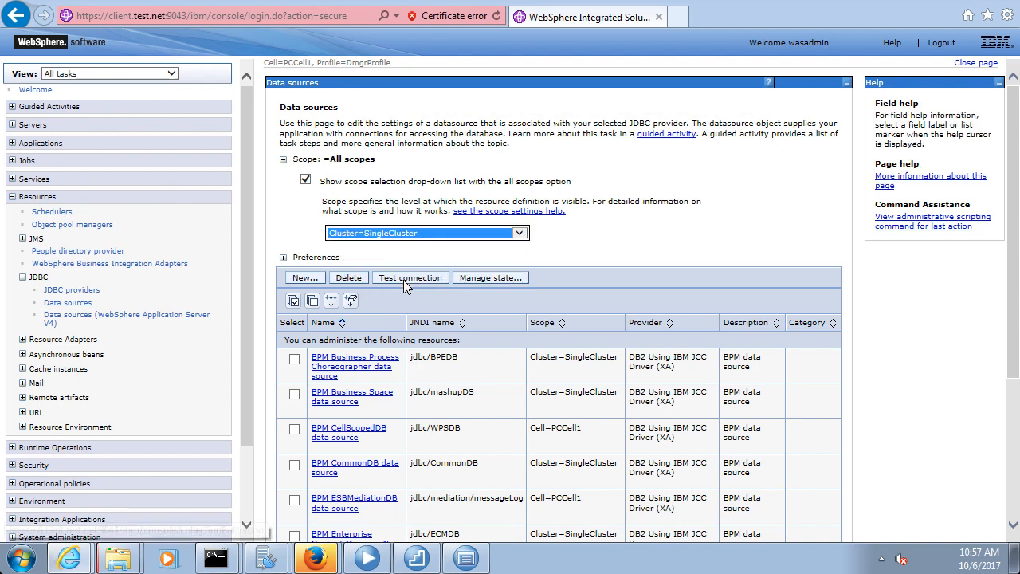
pyautogui.click(308, 278)
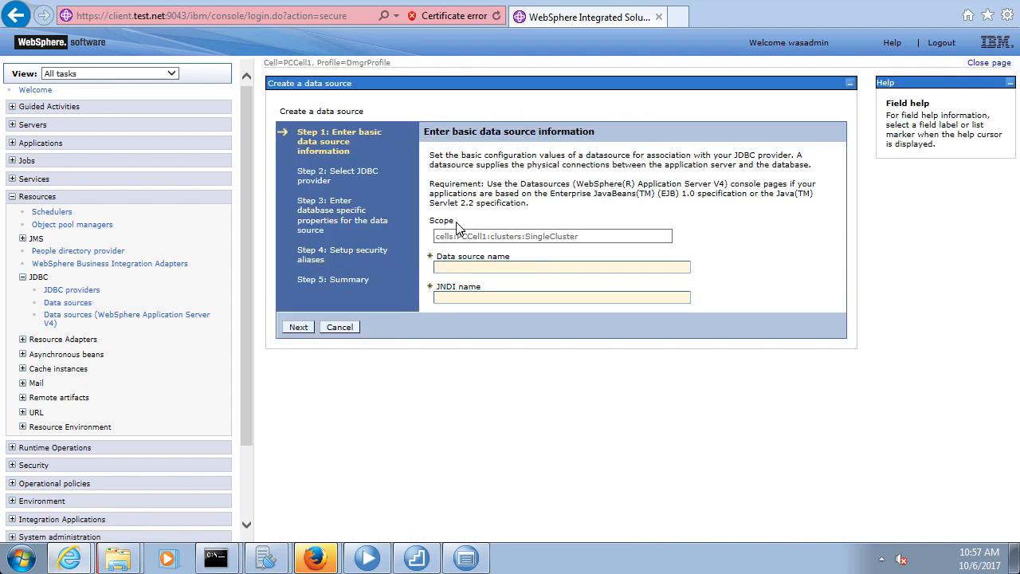
# Name the data source SampleDS with JNDI name jdbc/sample and choose an existing JDBC provider
pyautogui.click(478, 267)
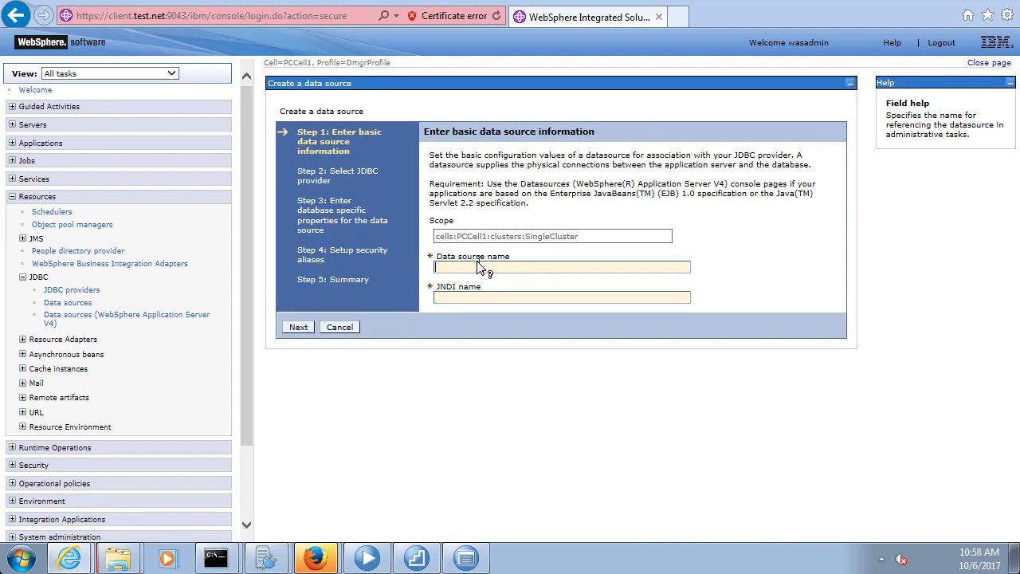
pyautogui.write('Sa')
pyautogui.click(471, 298)
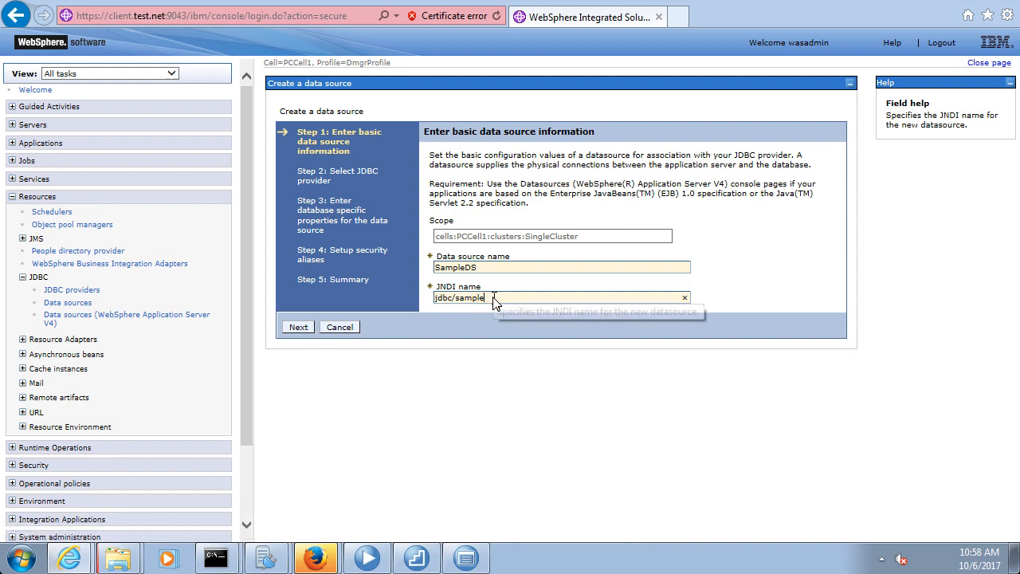
pyautogui.moveTo(484, 299); pyautogui.dragTo(395, 293)
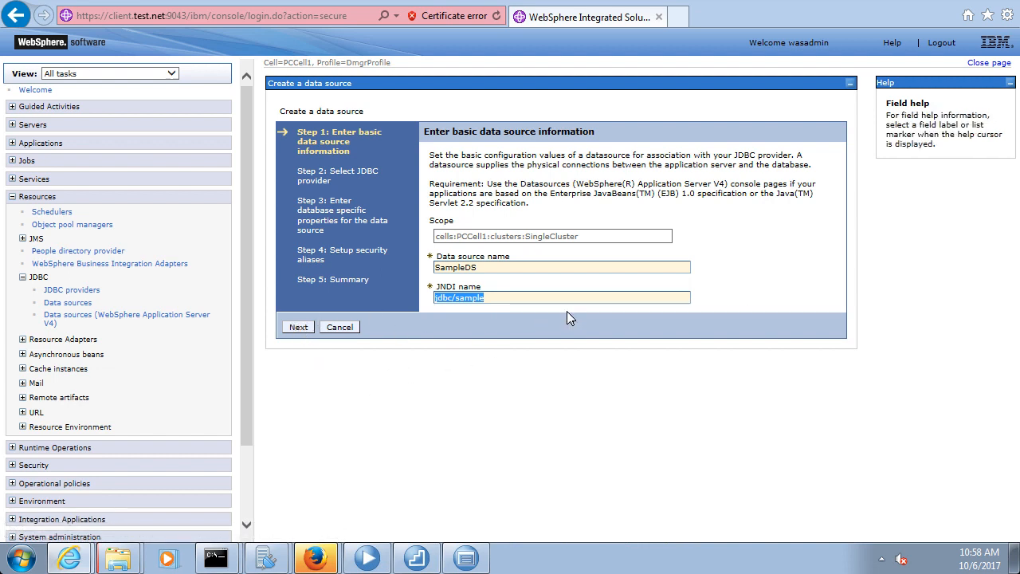
pyautogui.press('Return')
pyautogui.click(437, 228)
pyautogui.click(586, 252)
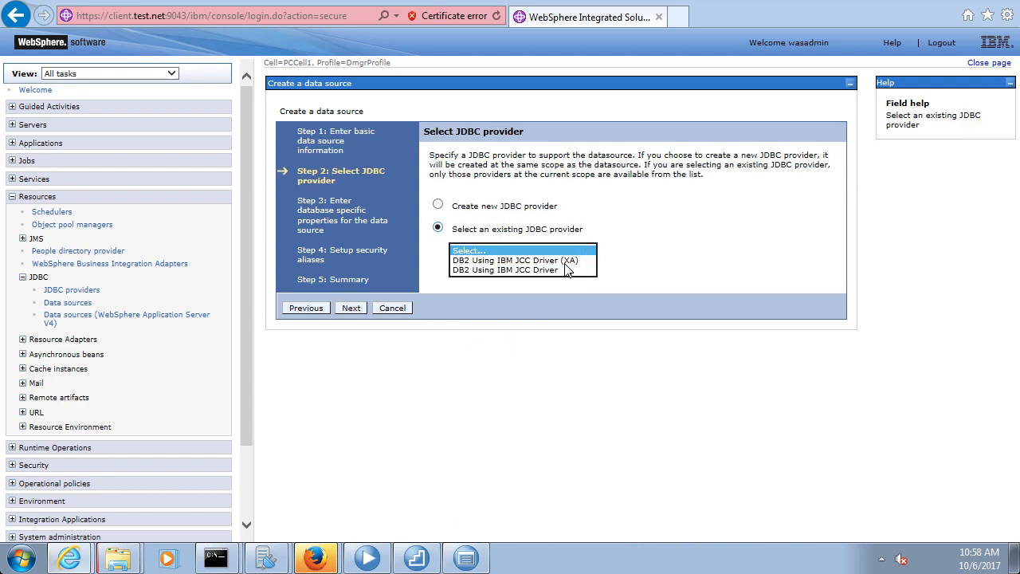
# Use the DB2 Using IBM JCC Driver (XA) provider and continue to database properties
pyautogui.click(491, 260)
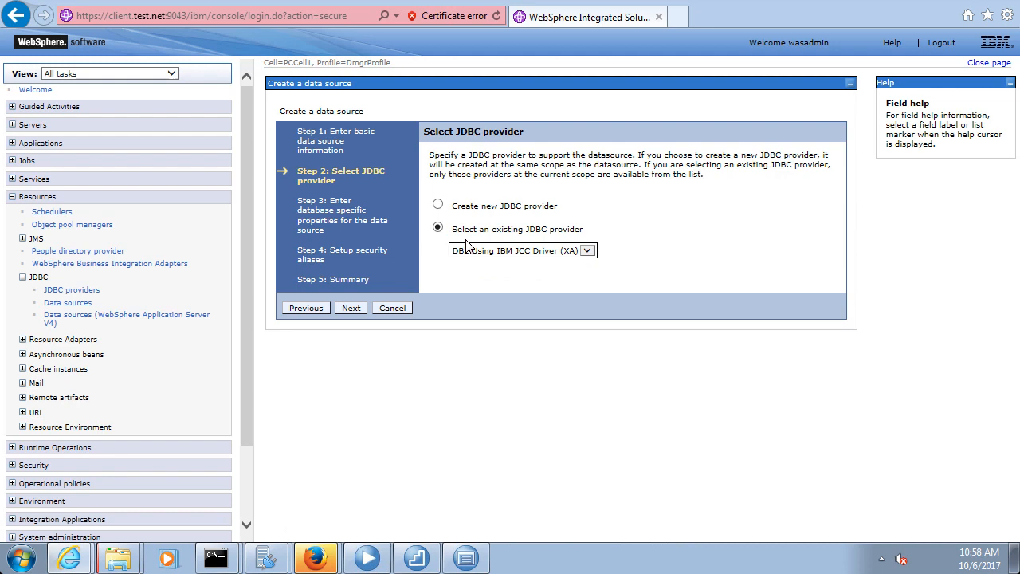
pyautogui.click(352, 307)
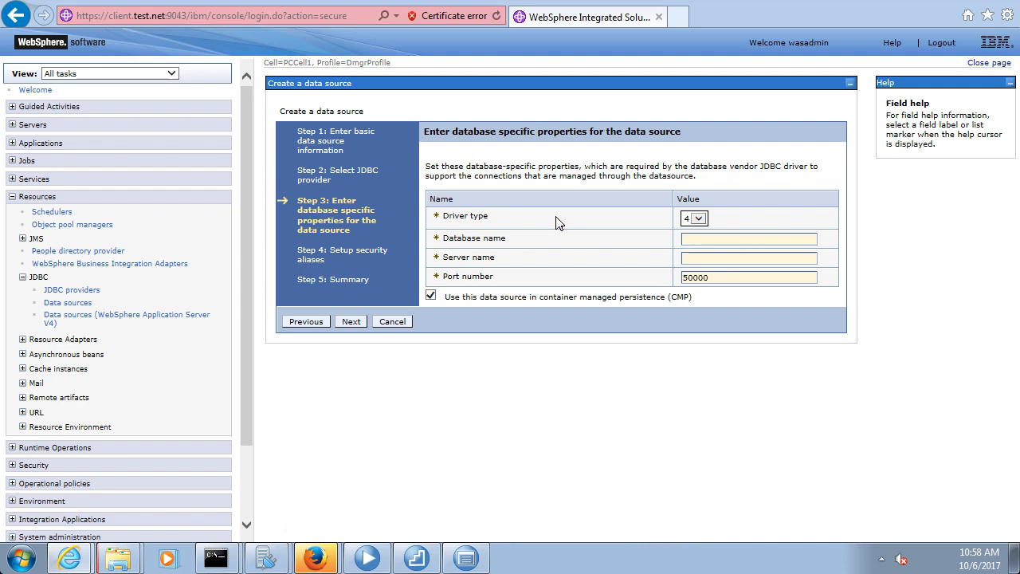
# Set database name SAMPLE, server localhost, port 50000, and continue to security aliases
pyautogui.click(691, 244)
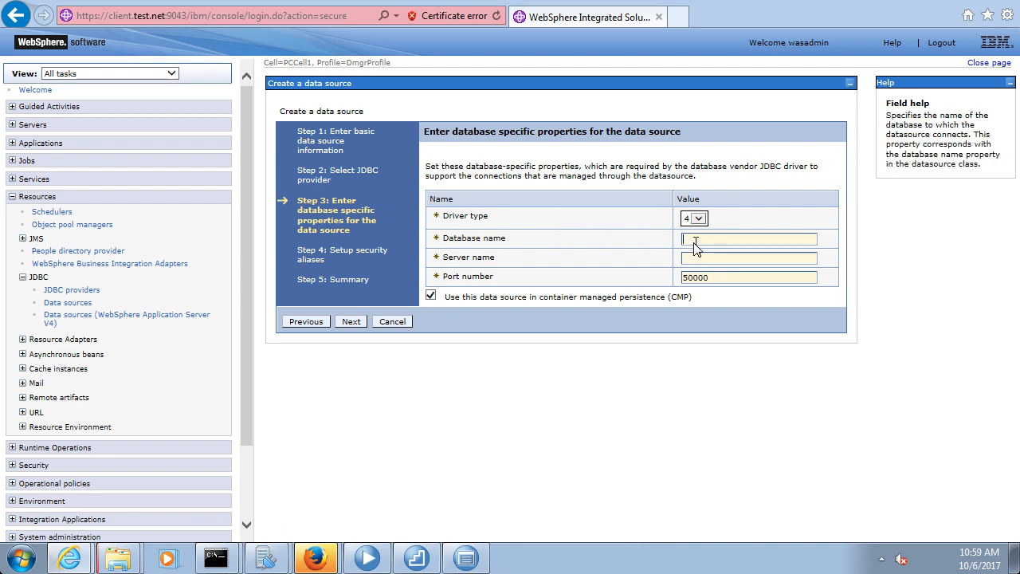
pyautogui.write('SAMPLE')
pyautogui.click(700, 257)
pyautogui.write('localhost')
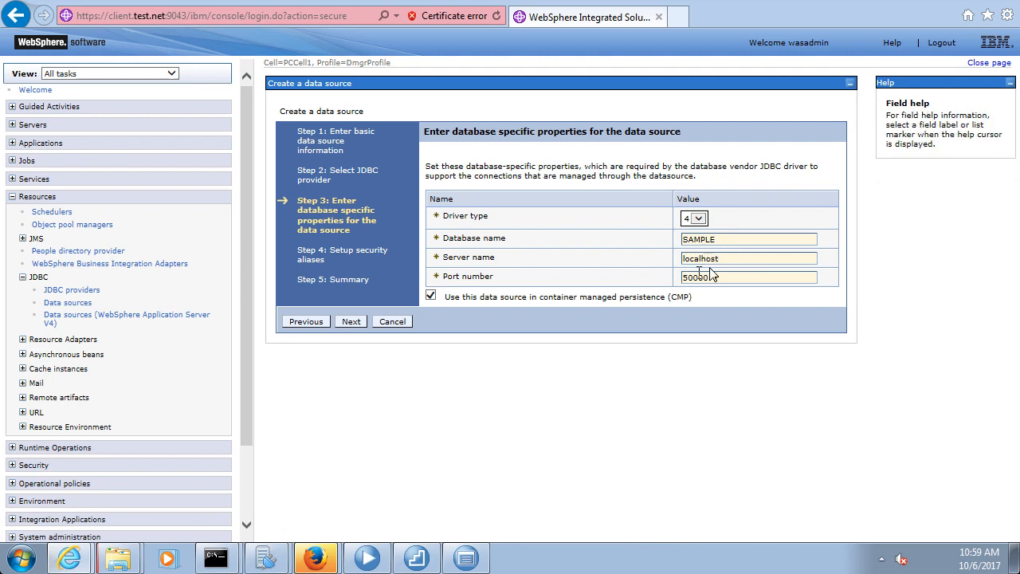
pyautogui.moveTo(719, 278); pyautogui.dragTo(632, 273)
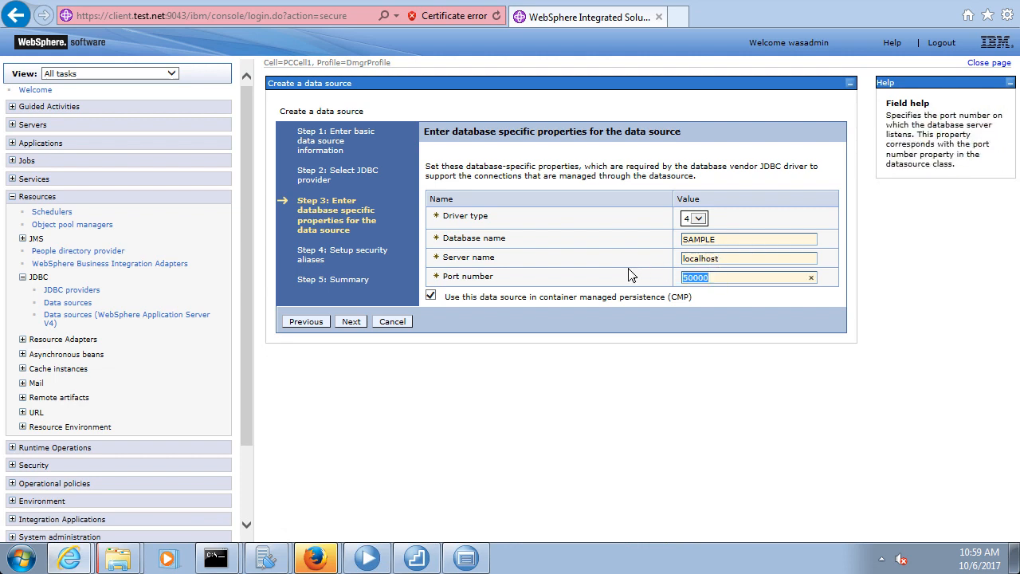
pyautogui.click(726, 279)
pyautogui.click(353, 322)
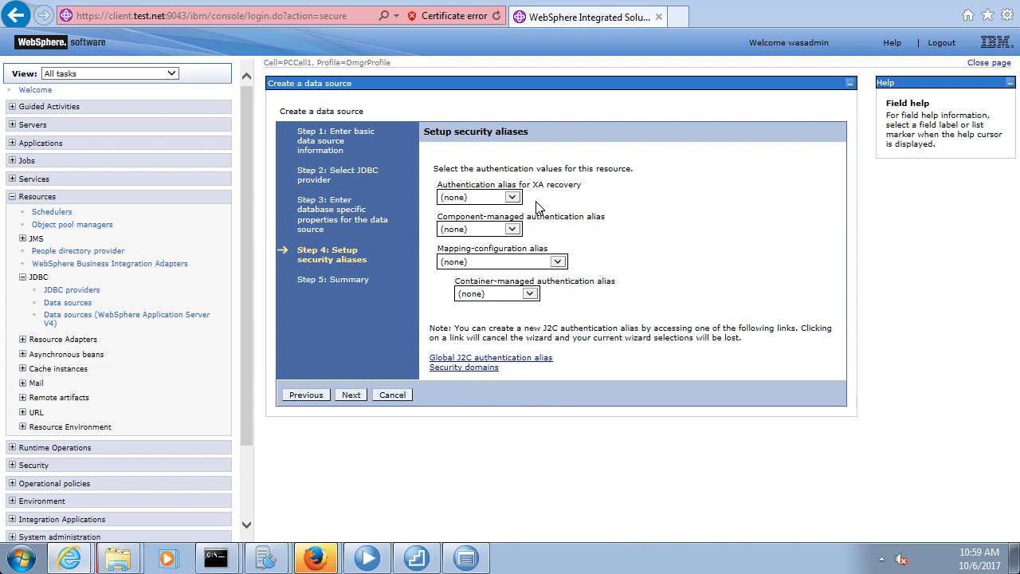
# Set XA recovery, component- and container-managed aliases to BPM_DB_ALIAS, mapping left as none
pyautogui.click(512, 199)
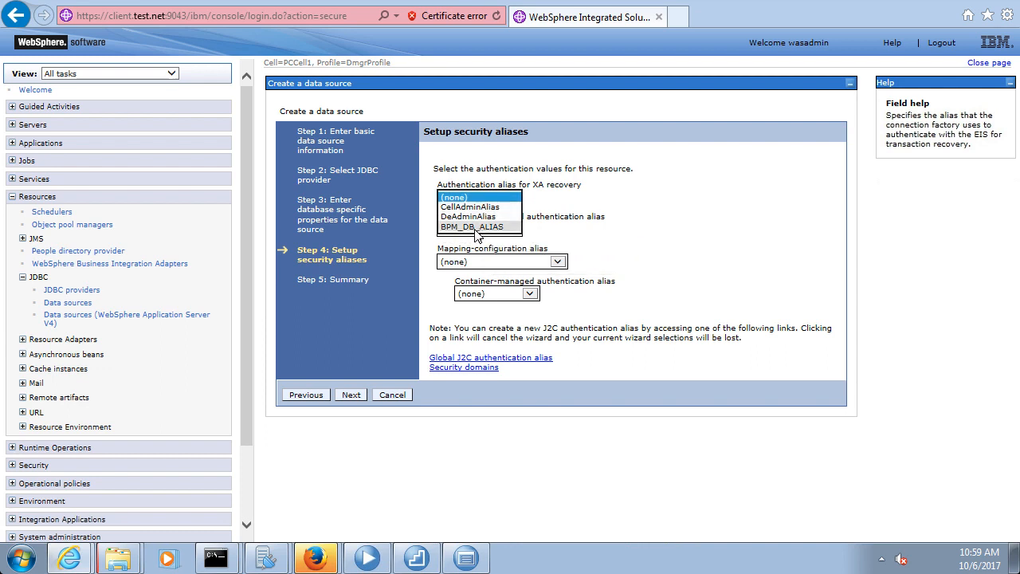
pyautogui.click(492, 228)
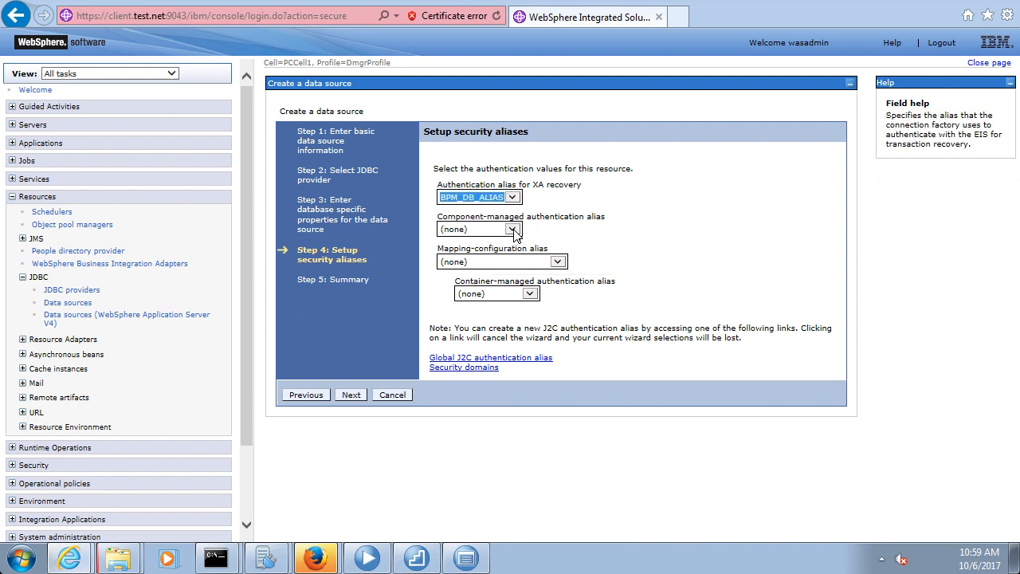
pyautogui.click(513, 230)
pyautogui.click(497, 259)
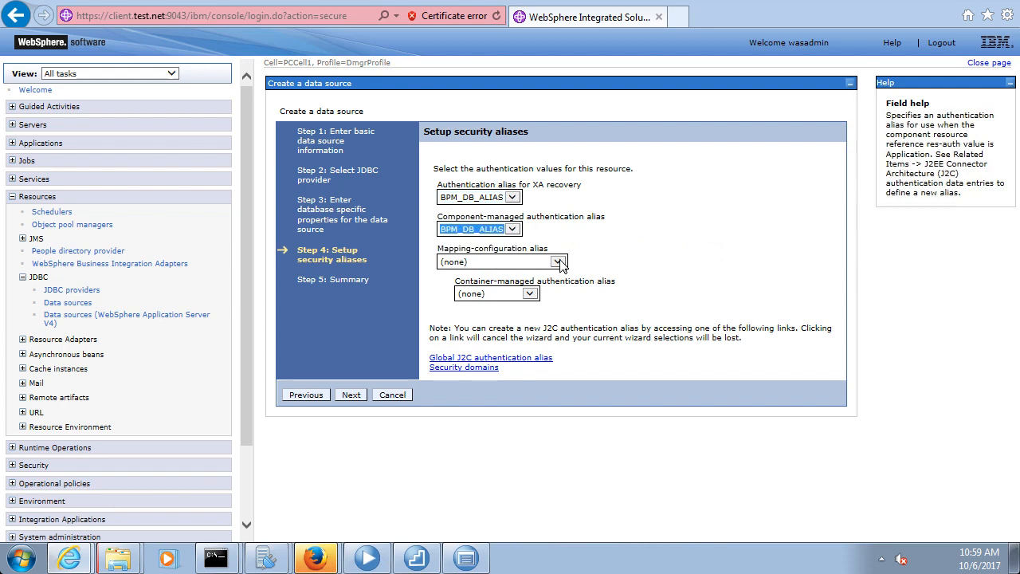
pyautogui.click(559, 262)
pyautogui.click(588, 275)
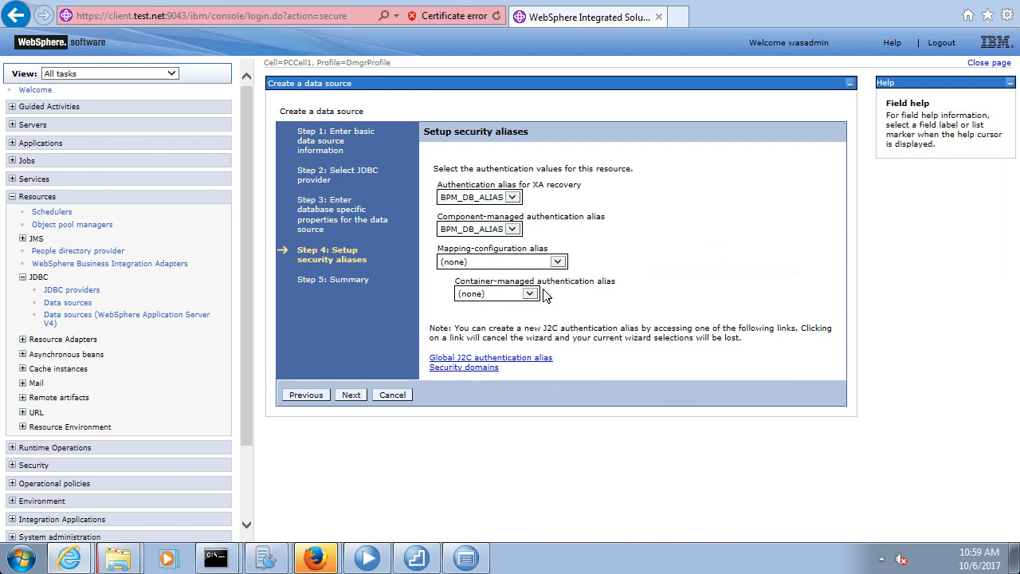
pyautogui.click(536, 297)
pyautogui.click(513, 323)
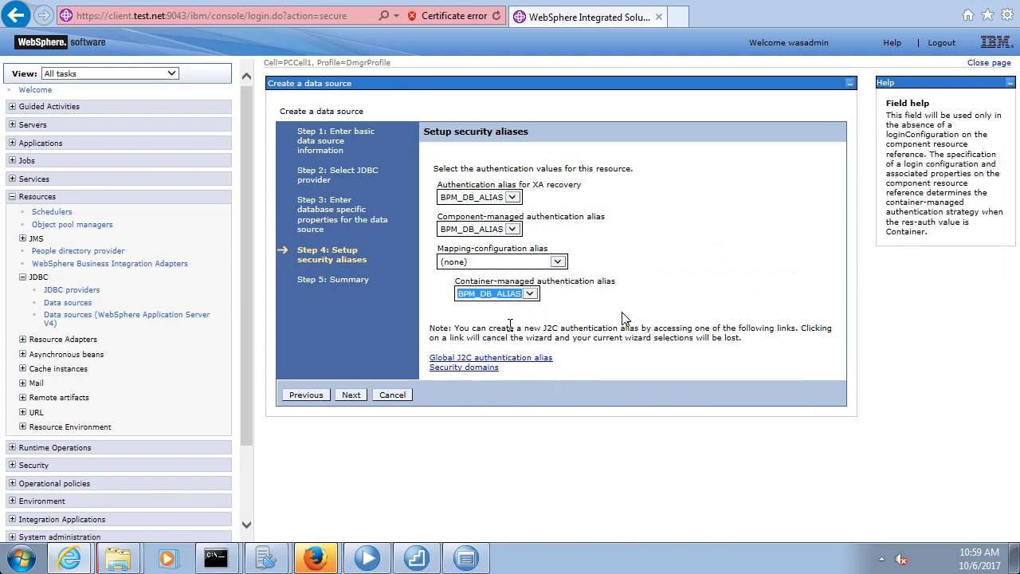
pyautogui.click(355, 396)
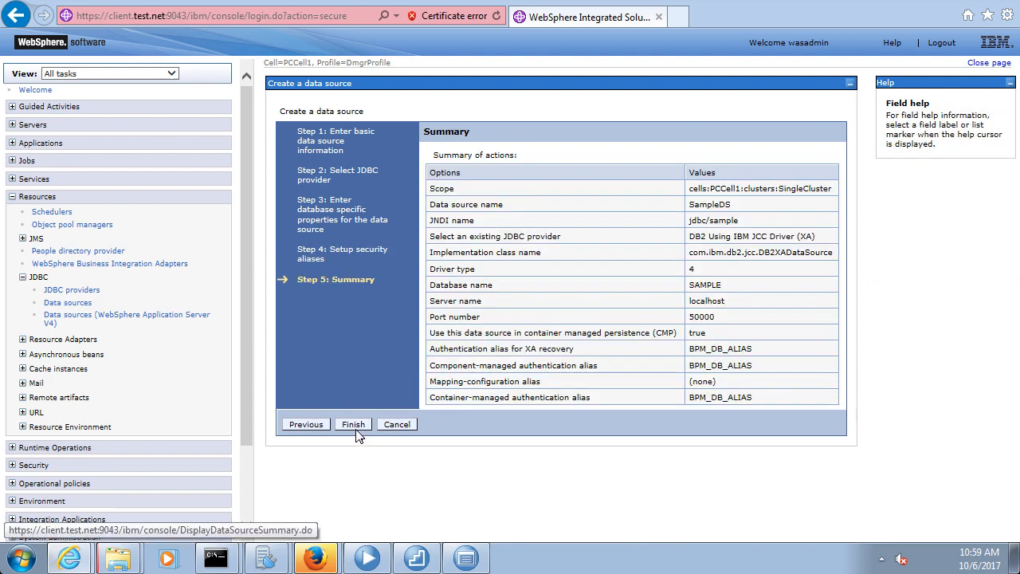
# Finish SampleDS, save it to the master configuration, and expand System administration
pyautogui.click(360, 423)
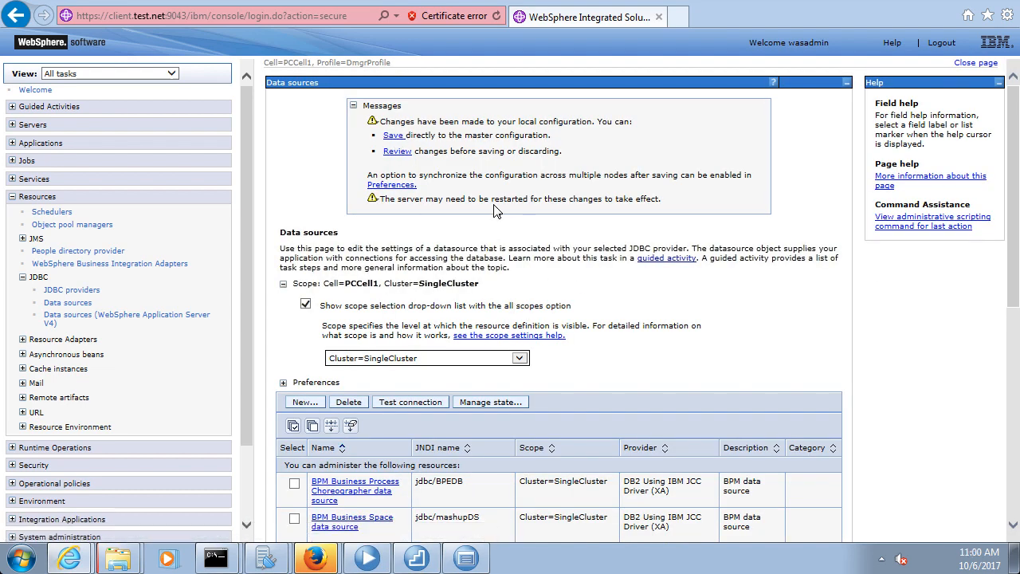
pyautogui.click(396, 135)
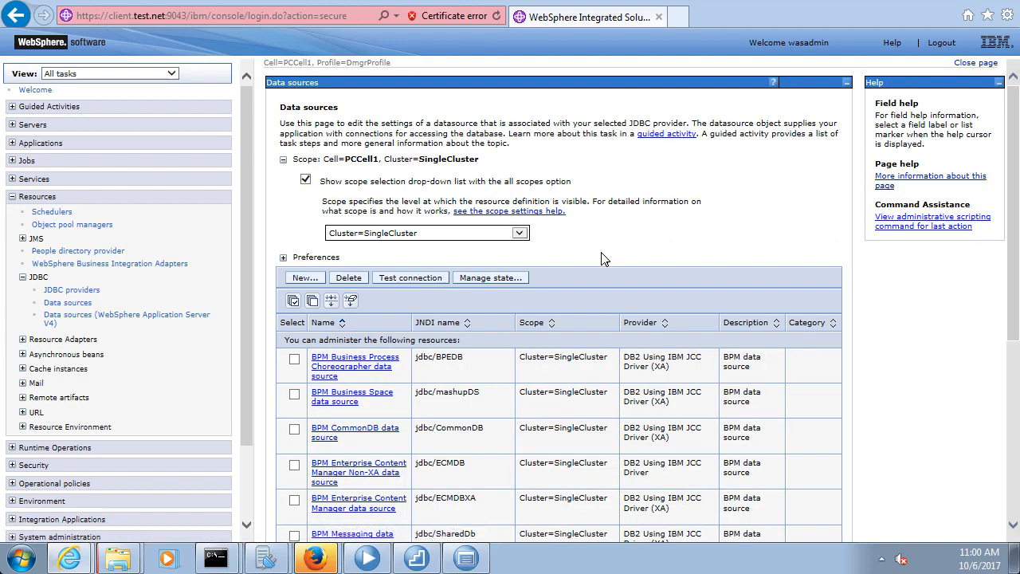
pyautogui.scroll(-5, 605, 258)
pyautogui.scroll(5, 603, 258)
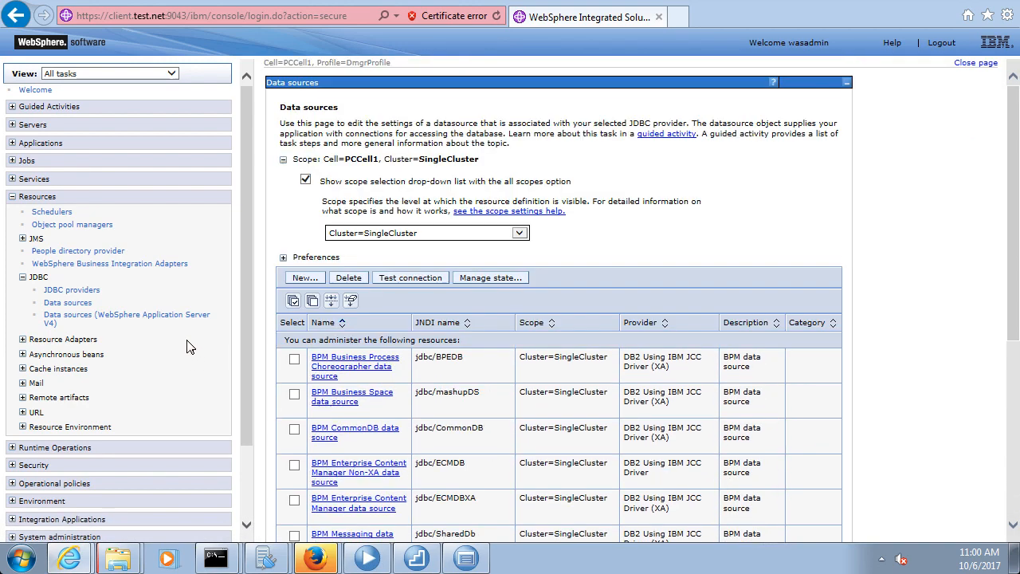
pyautogui.moveTo(245, 336); pyautogui.dragTo(244, 433)
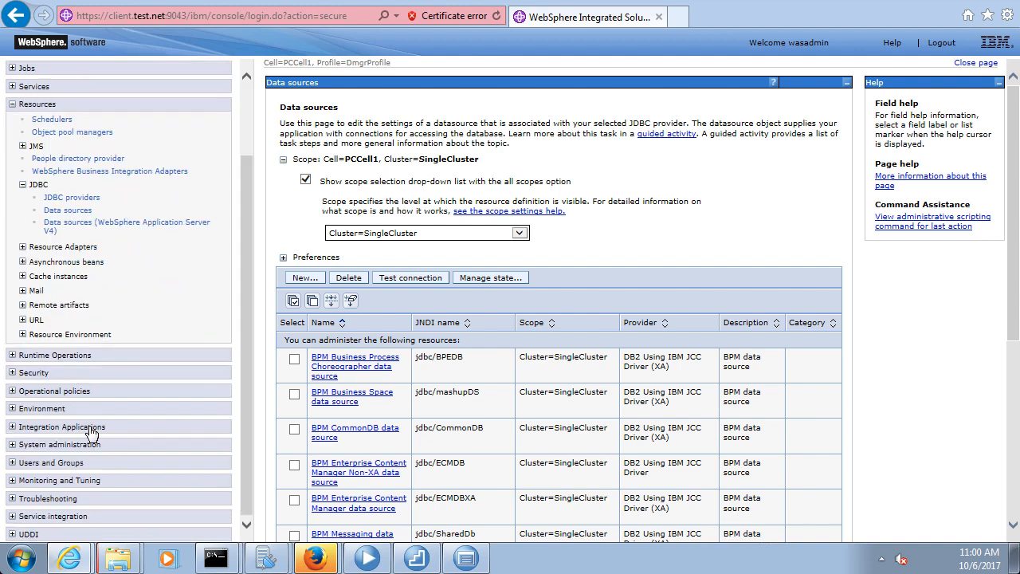
pyautogui.click(13, 446)
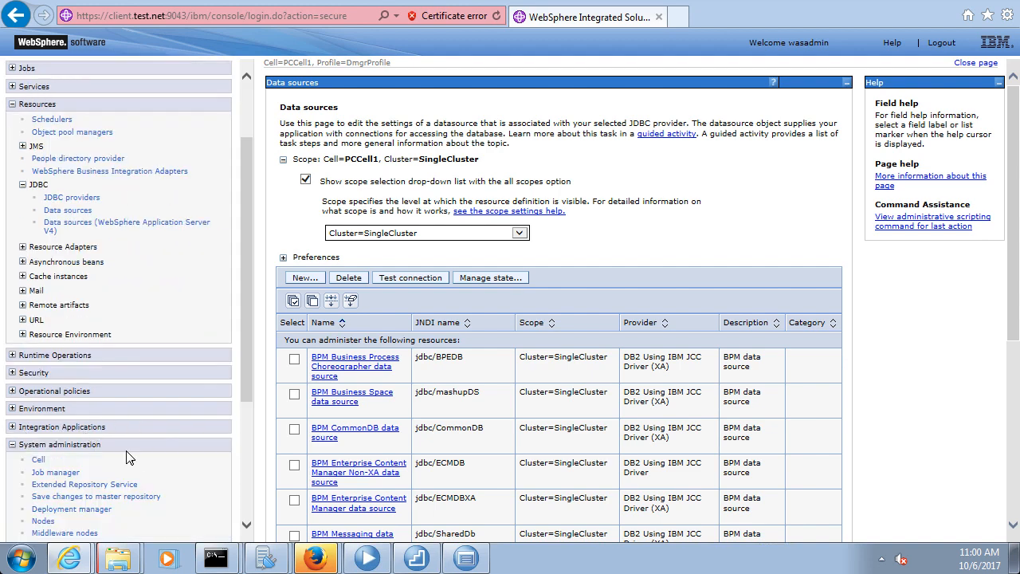
# Save workspace changes to the master configuration with 'Synchronize changes with Nodes' checked
pyautogui.click(105, 496)
pyautogui.click(282, 202)
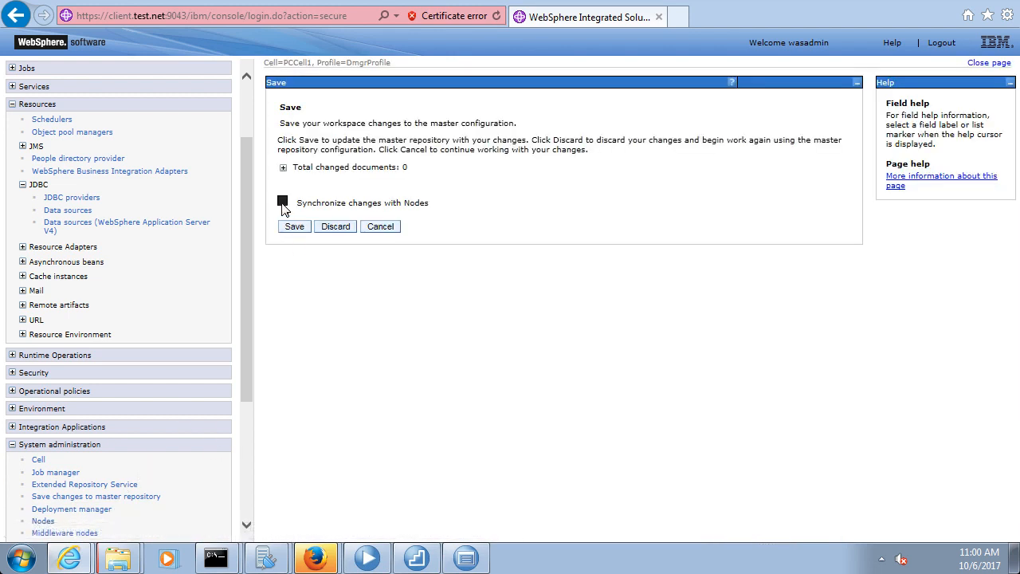
pyautogui.click(297, 228)
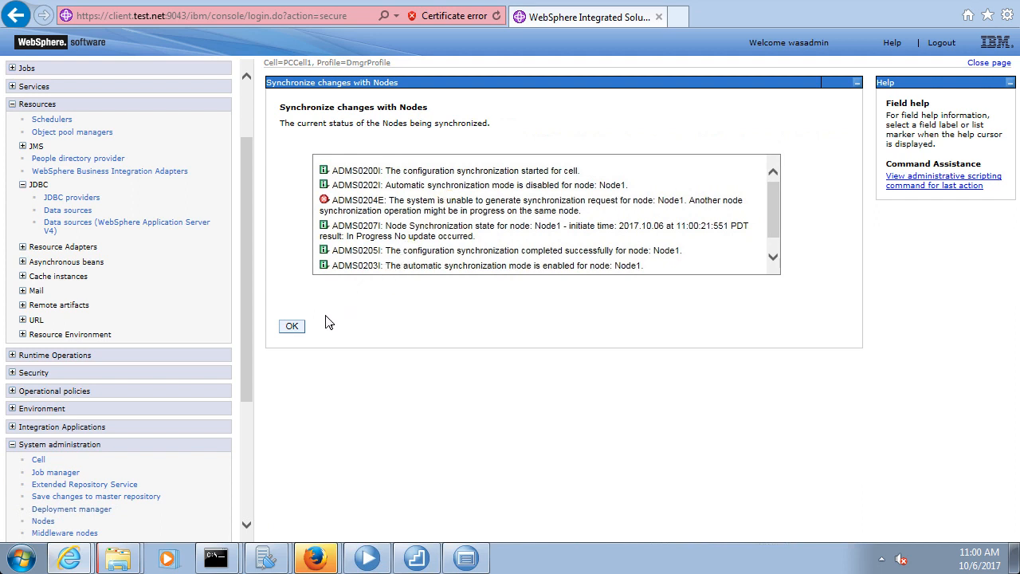
pyautogui.click(291, 328)
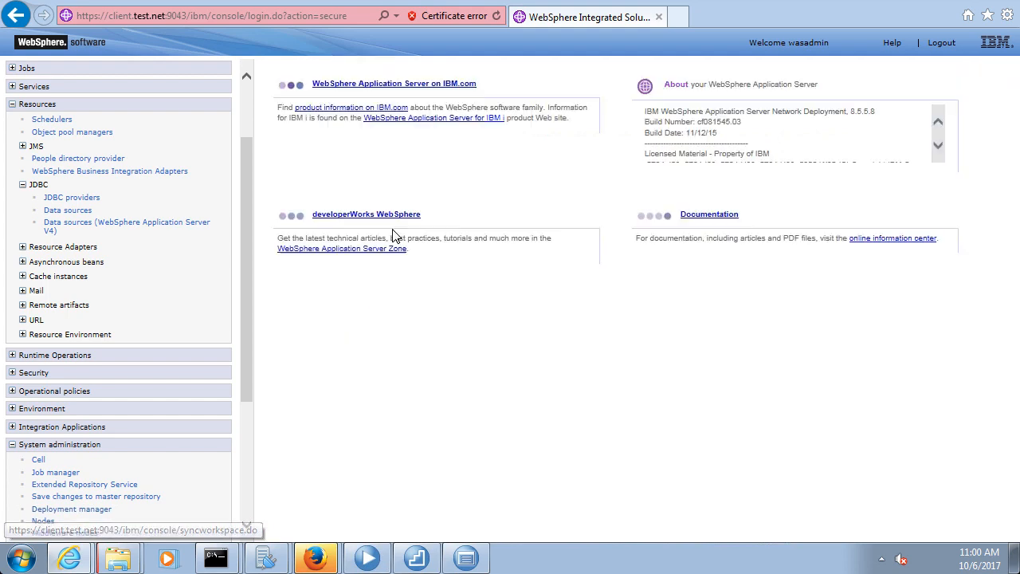
# Repeat the synchronized save and review the cell and Node1 completion report
pyautogui.click(80, 496)
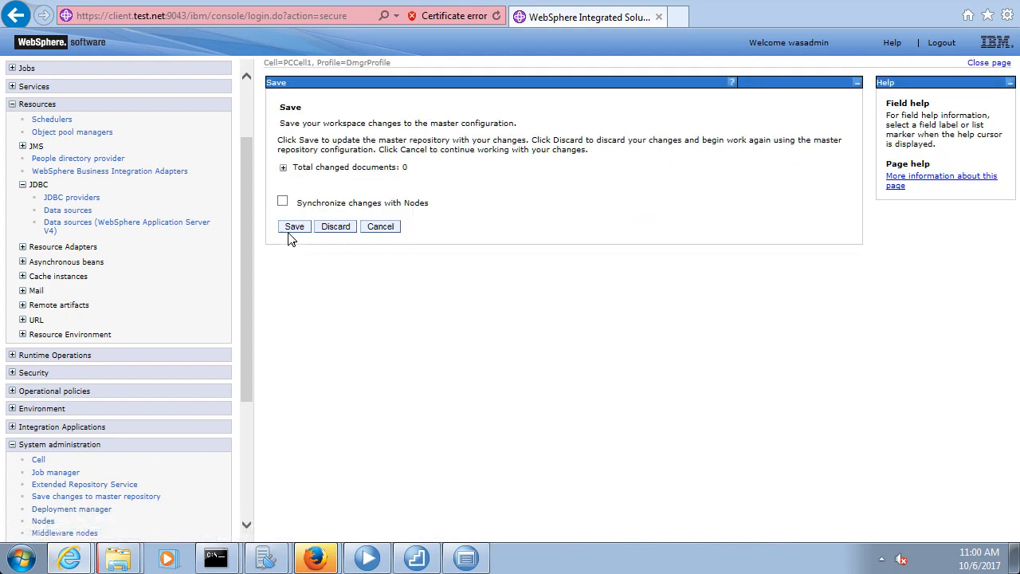
pyautogui.click(282, 202)
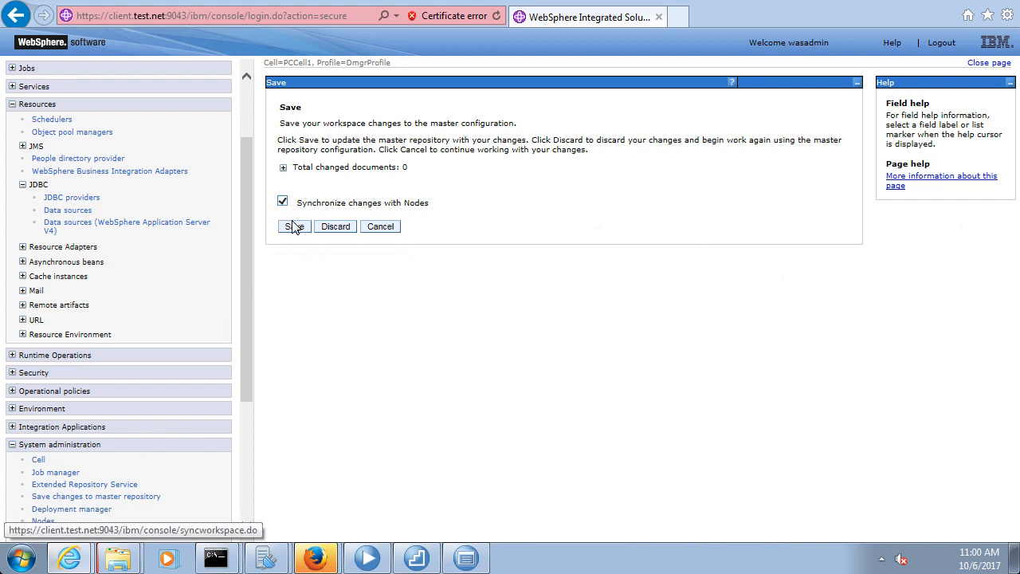
pyautogui.click(293, 226)
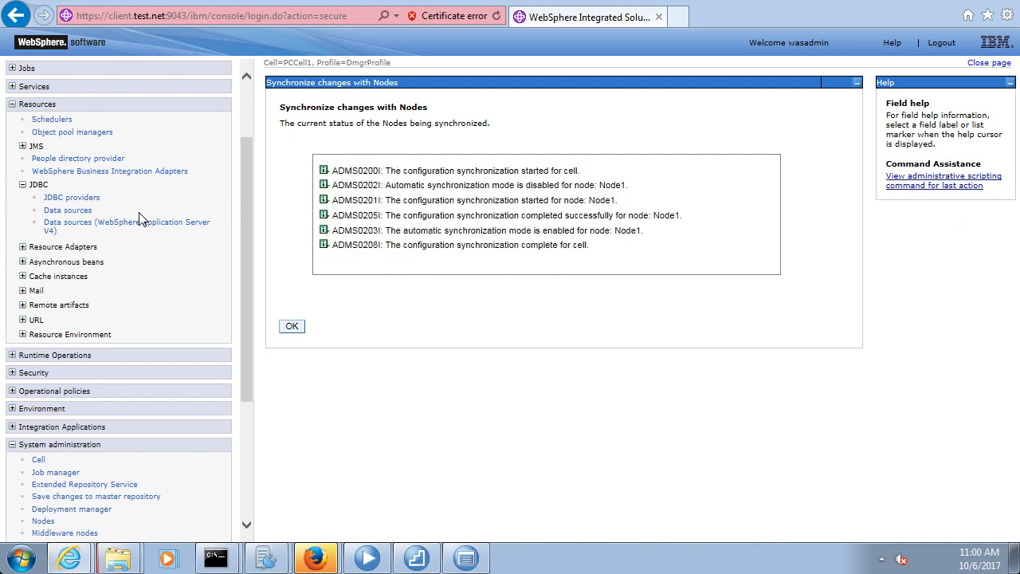
pyautogui.moveTo(246, 215); pyautogui.dragTo(247, 180)
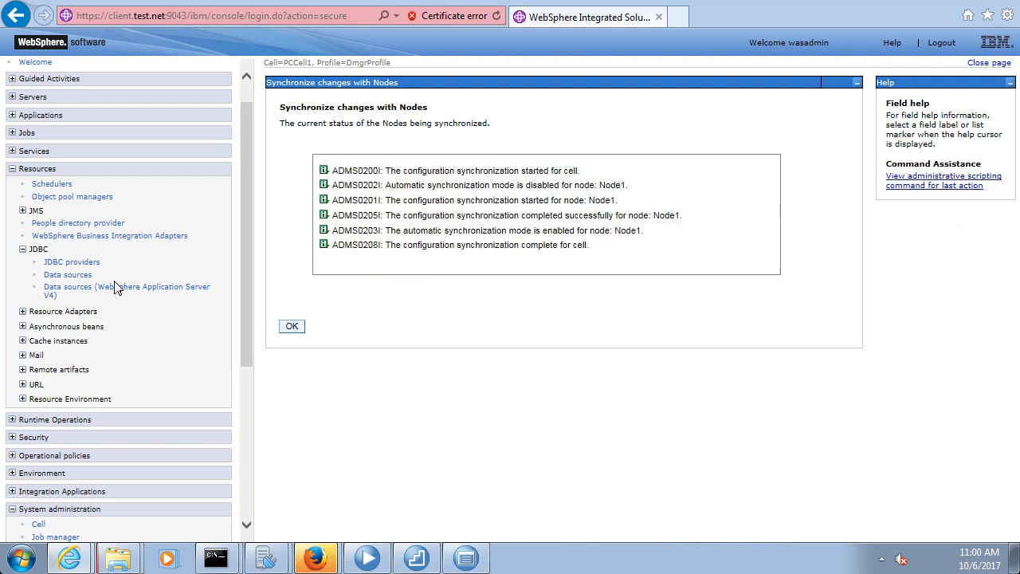
# Open SampleDS from the JDBC Data sources list and view its JAAS - J2C authentication data aliases
pyautogui.click(74, 263)
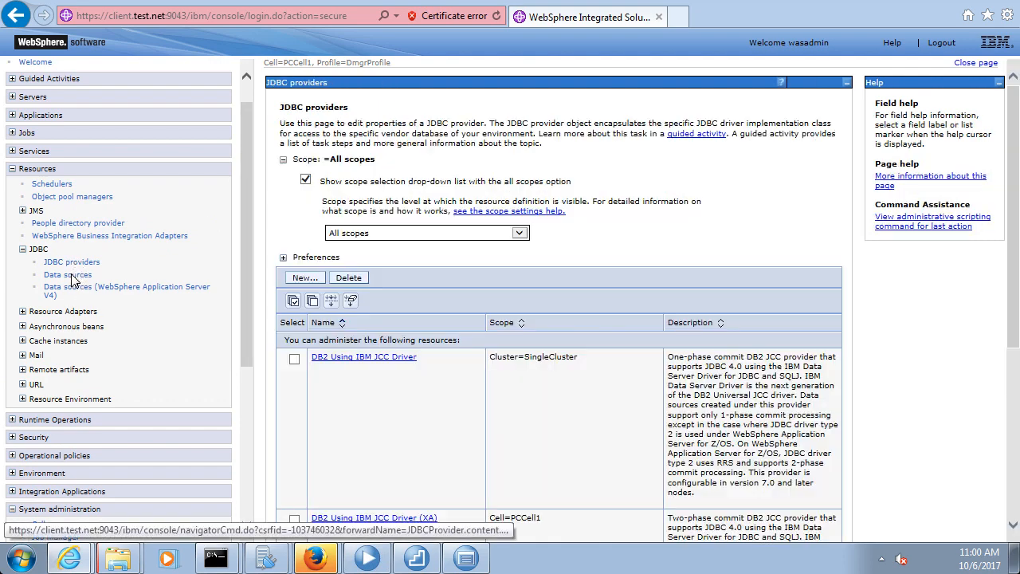
pyautogui.click(69, 274)
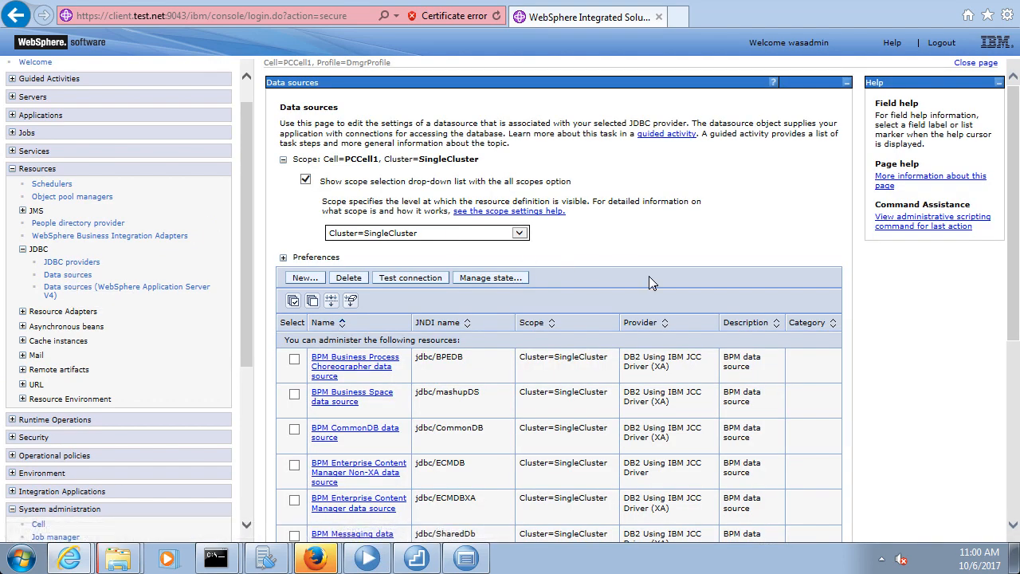
pyautogui.scroll(-3, 660, 297)
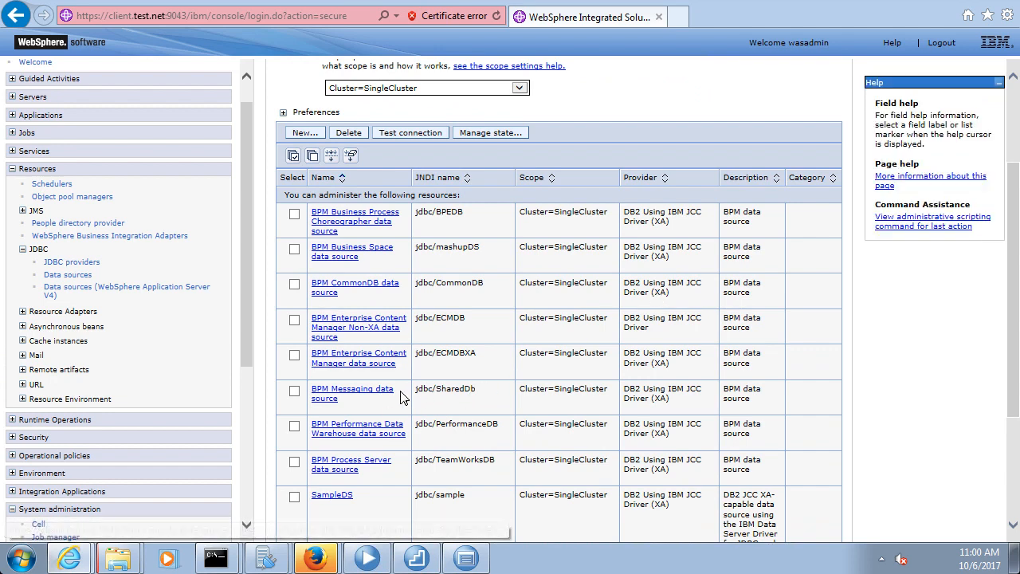
pyautogui.scroll(-4, 490, 390)
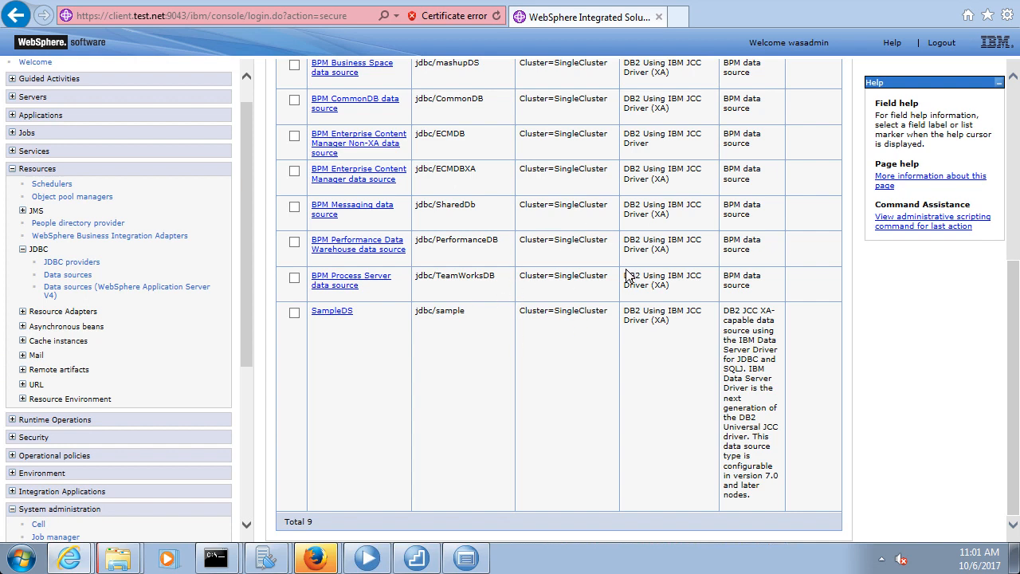
pyautogui.click(343, 313)
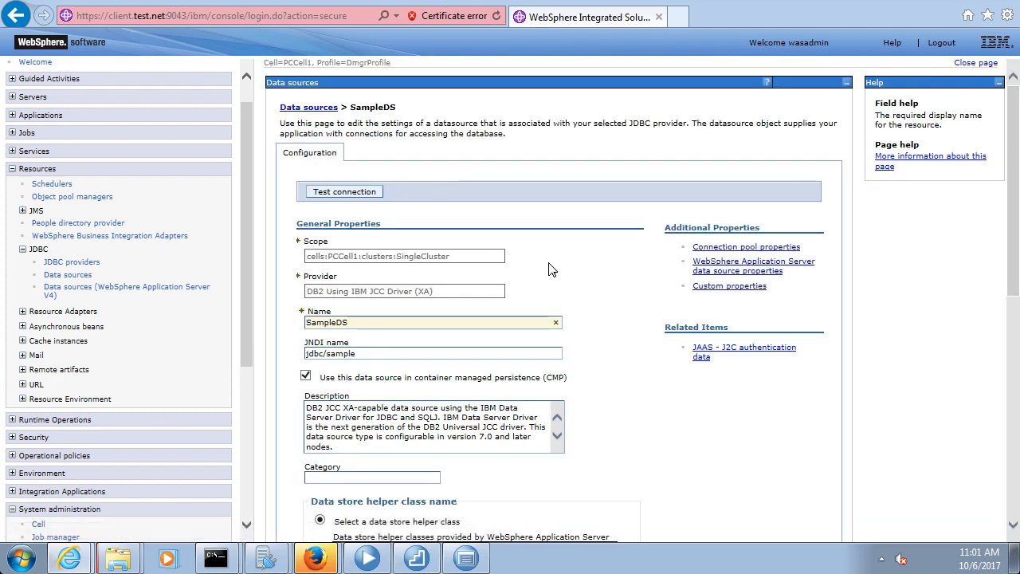
pyautogui.scroll(-5, 617, 324)
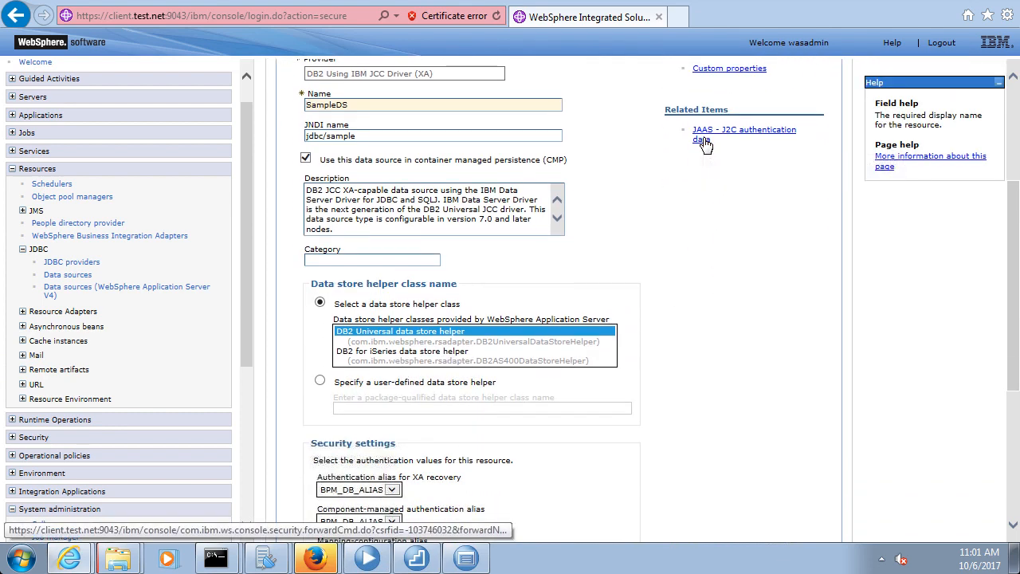
pyautogui.click(705, 145)
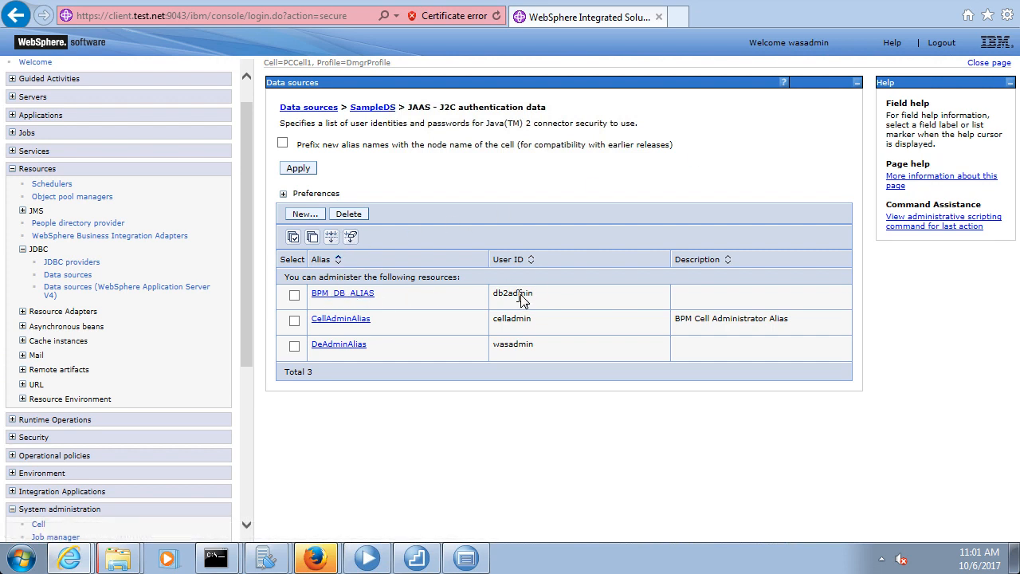
# Create J2C alias SAMPLE_DB with the database user ID and password, and apply it
pyautogui.click(306, 215)
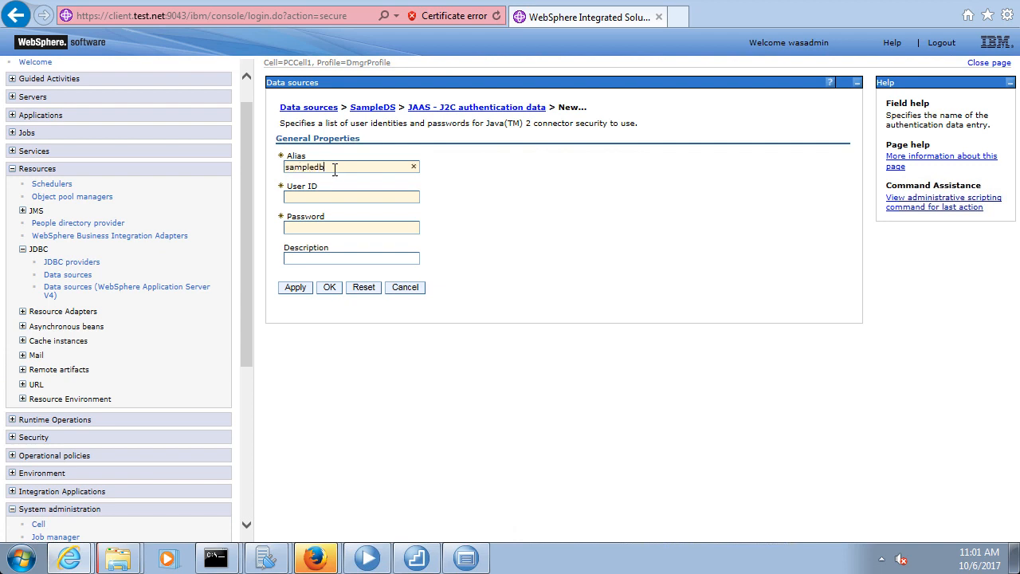
pyautogui.doubleClick(299, 166)
pyautogui.write('S')
pyautogui.click(301, 198)
pyautogui.write('db2admin')
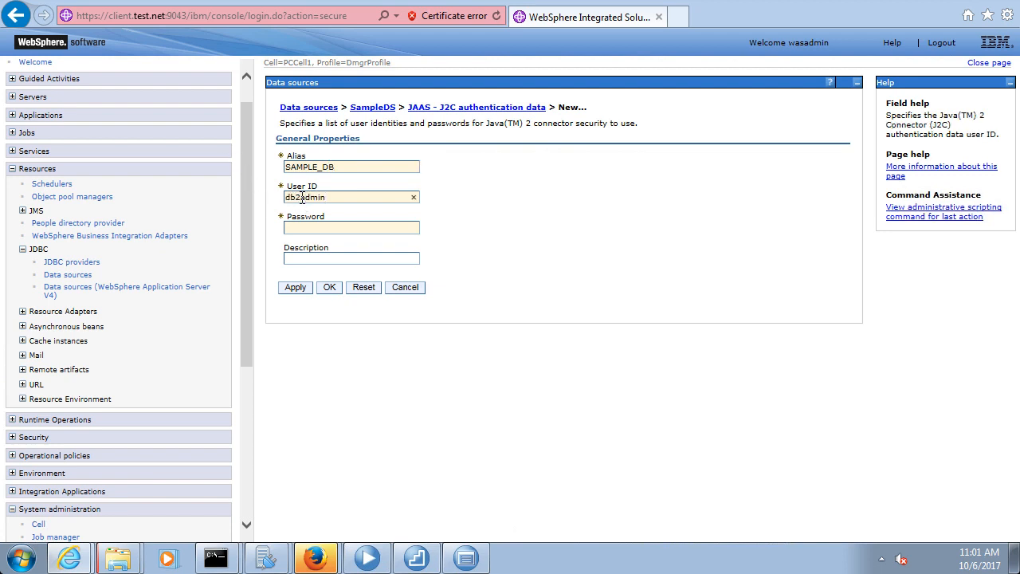
pyautogui.press('Tab')
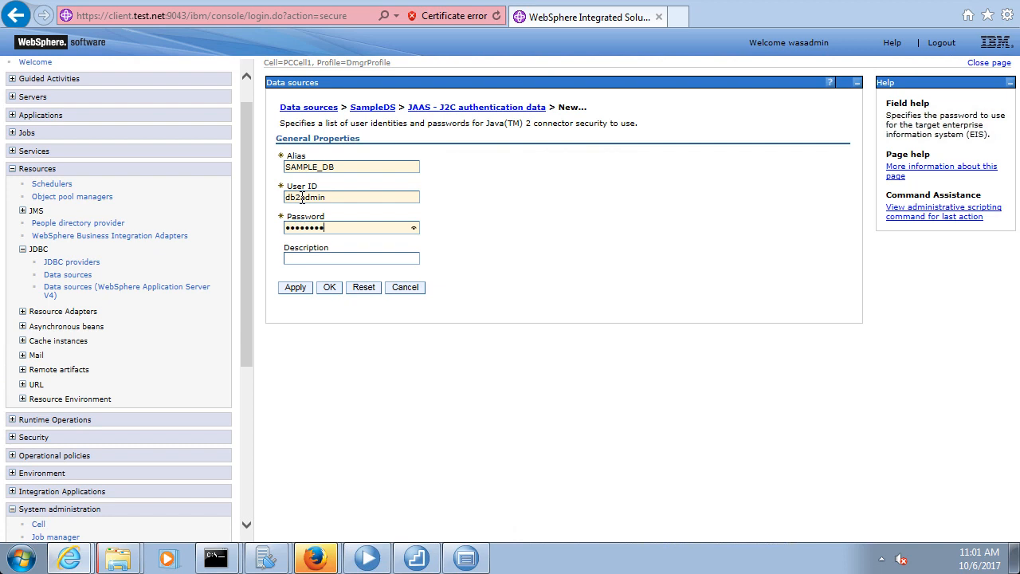
pyautogui.click(296, 287)
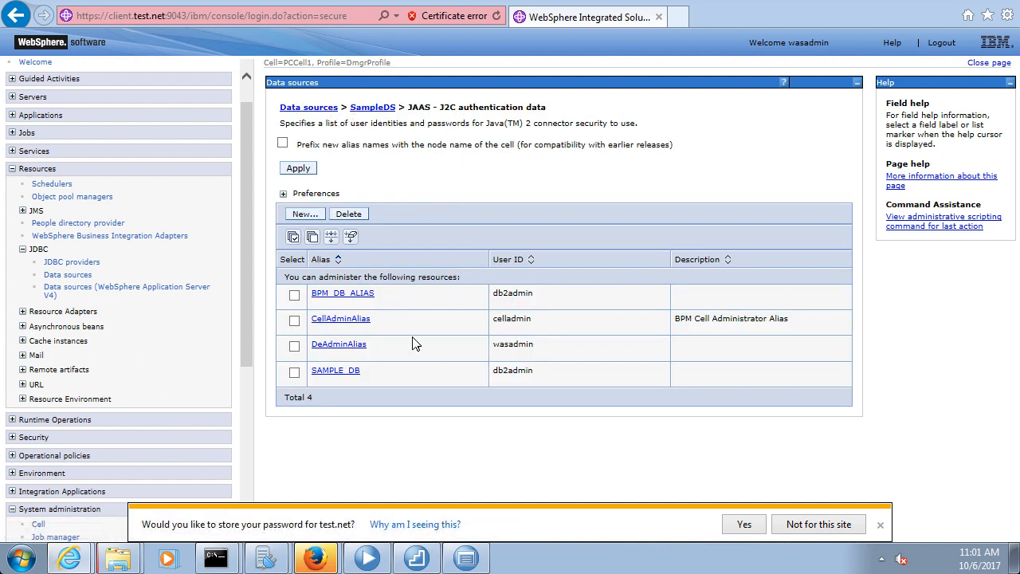
# Set SampleDS's XA recovery, component-managed and container-managed aliases to SAMPLE_DB and apply
pyautogui.click(368, 110)
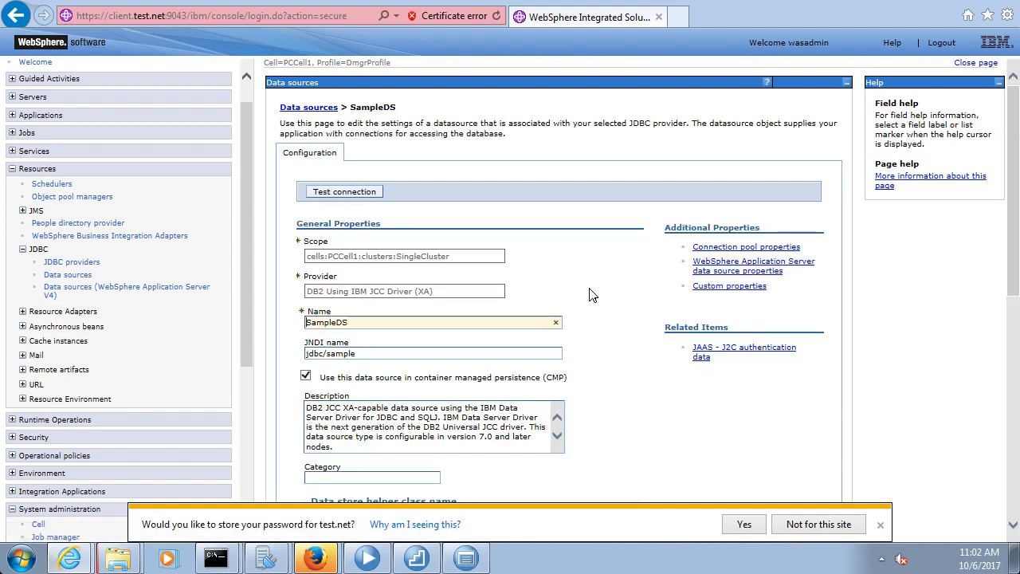
pyautogui.scroll(-2, 590, 295)
pyautogui.scroll(-3, 591, 295)
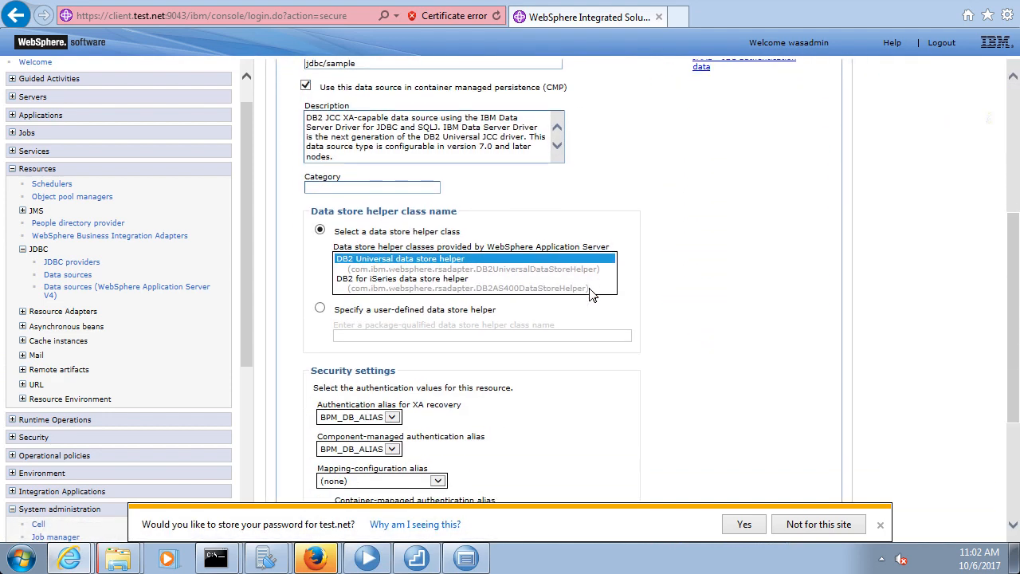
pyautogui.click(879, 524)
pyautogui.click(392, 418)
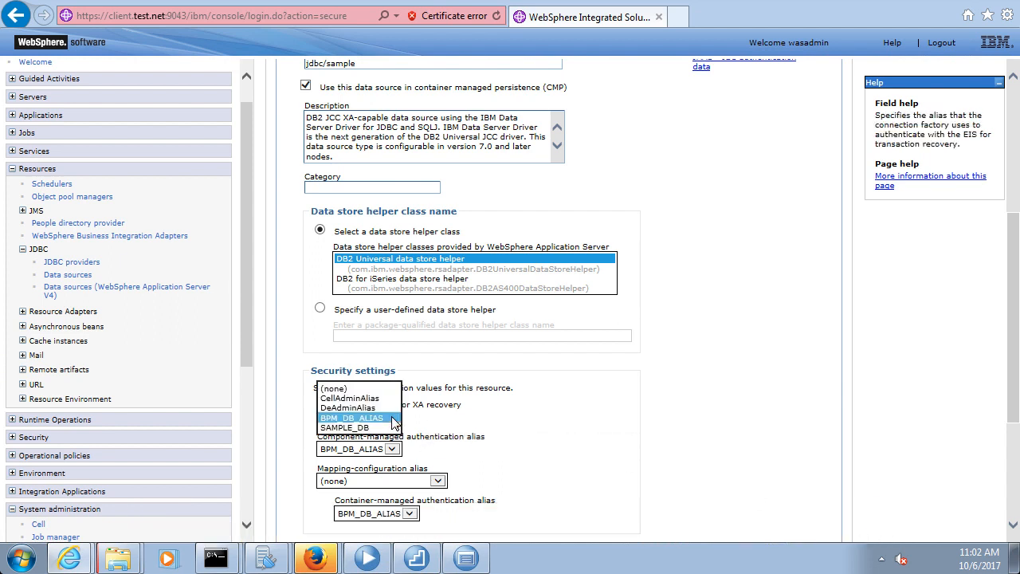
pyautogui.click(371, 422)
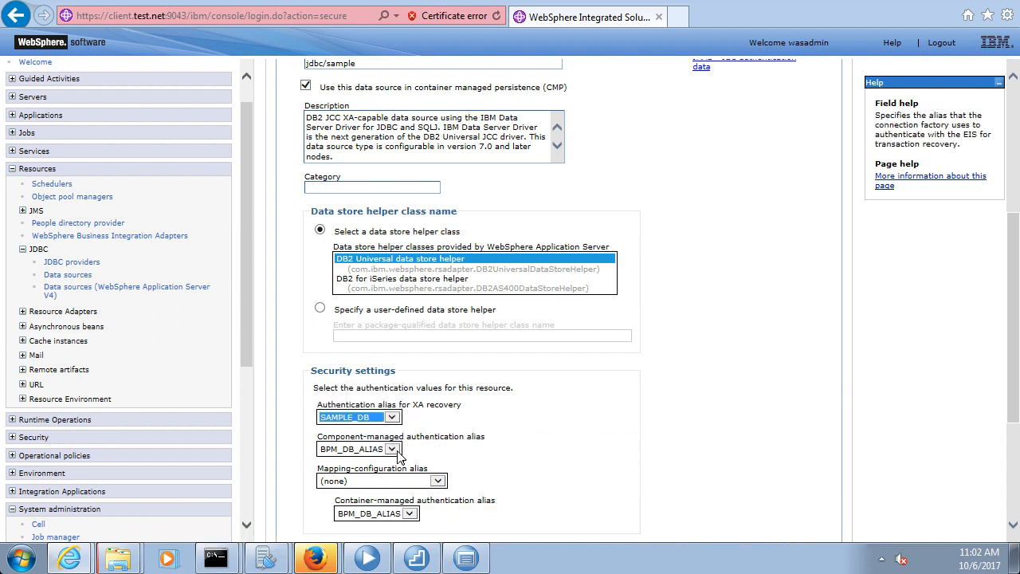
pyautogui.click(392, 448)
pyautogui.click(369, 463)
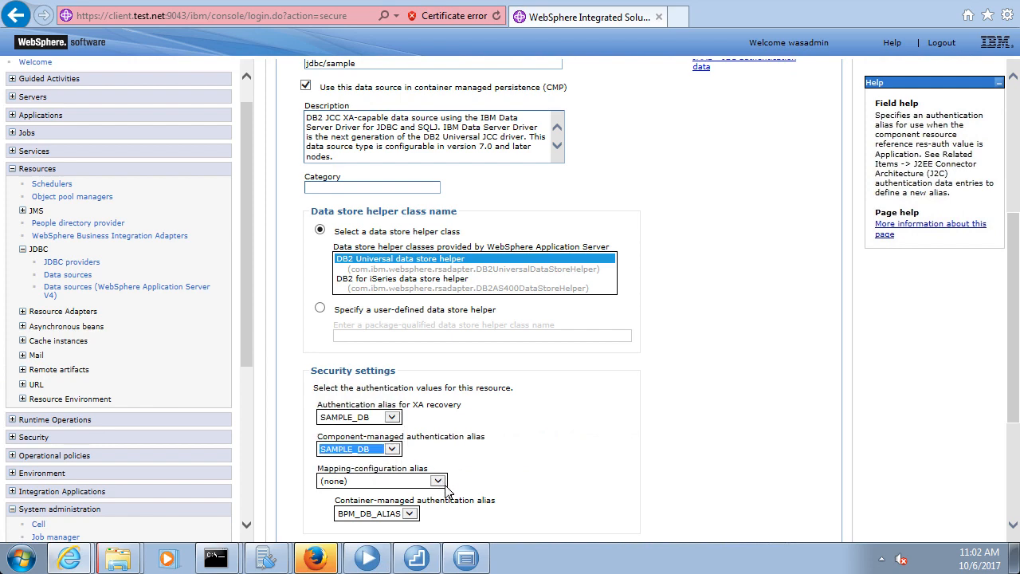
pyautogui.click(422, 481)
pyautogui.click(396, 526)
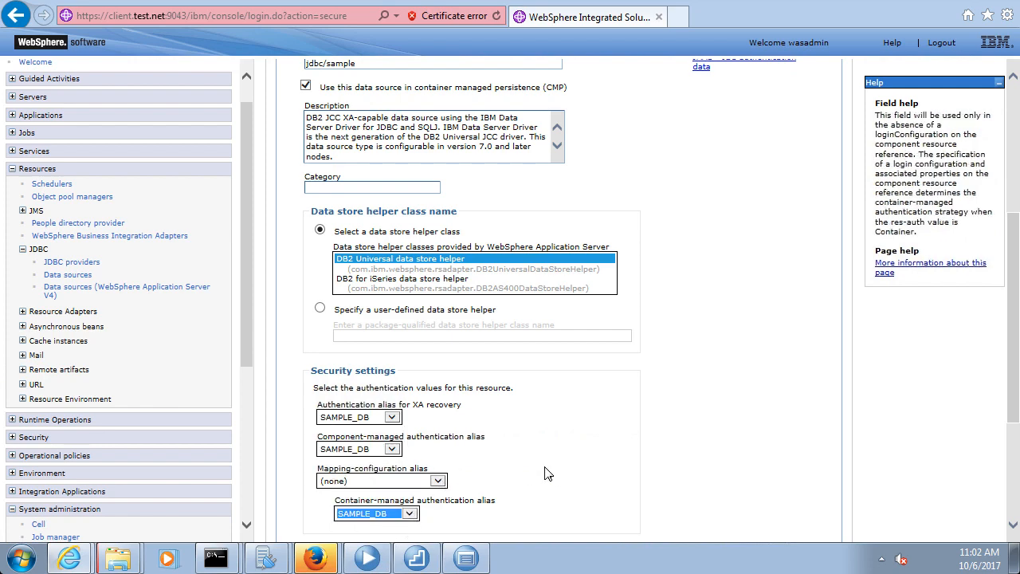
pyautogui.scroll(-5, 548, 472)
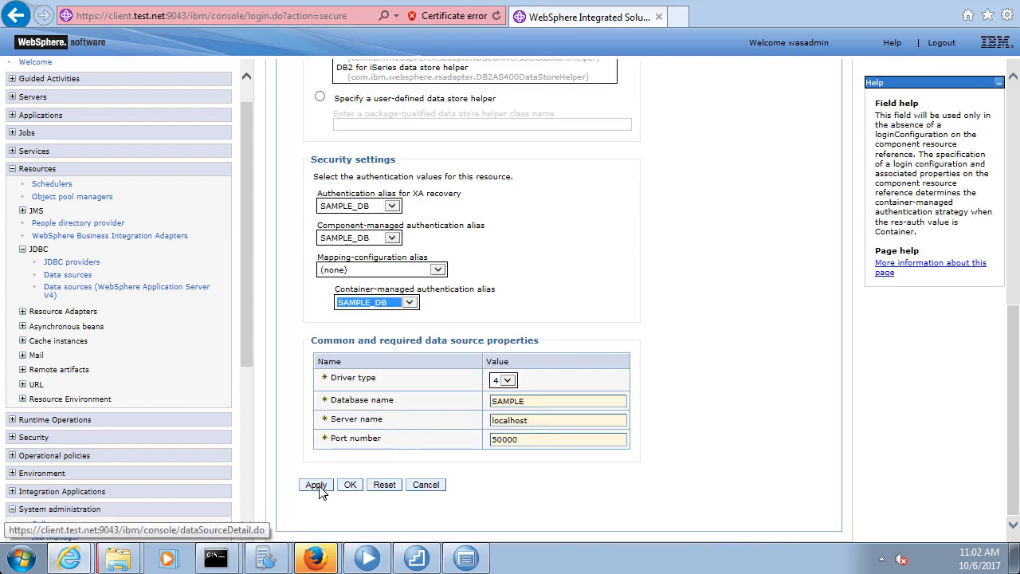
pyautogui.click(318, 488)
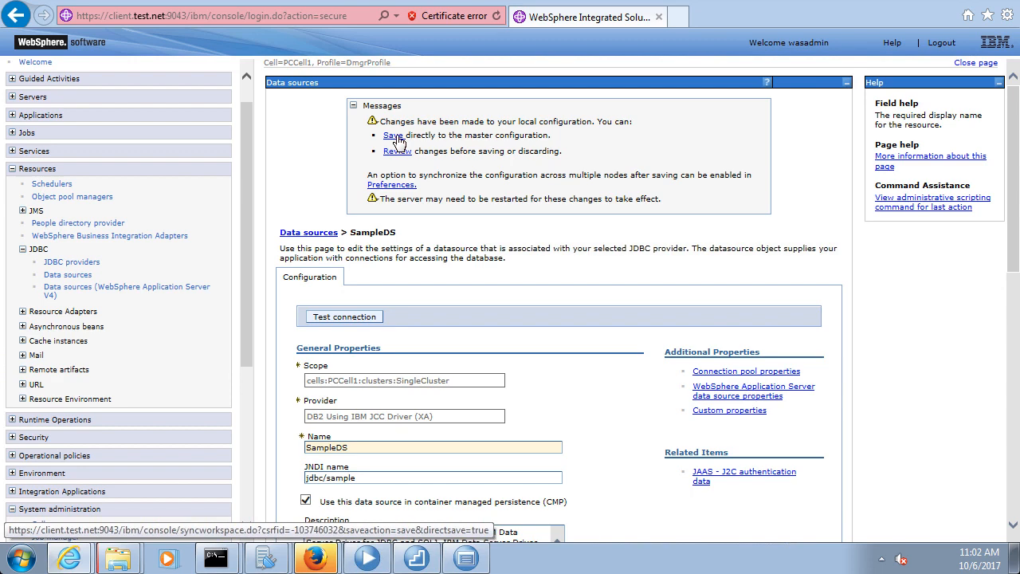
# Save the changes to the master configuration and try a SampleDS connection test
pyautogui.click(393, 136)
pyautogui.scroll(-5, 610, 221)
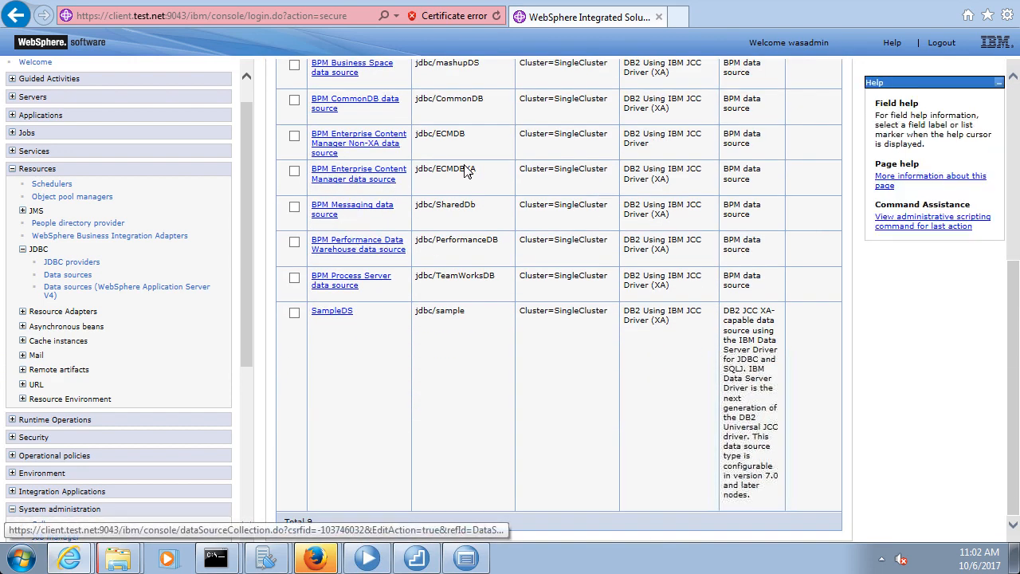
pyautogui.click(294, 313)
pyautogui.scroll(5, 521, 216)
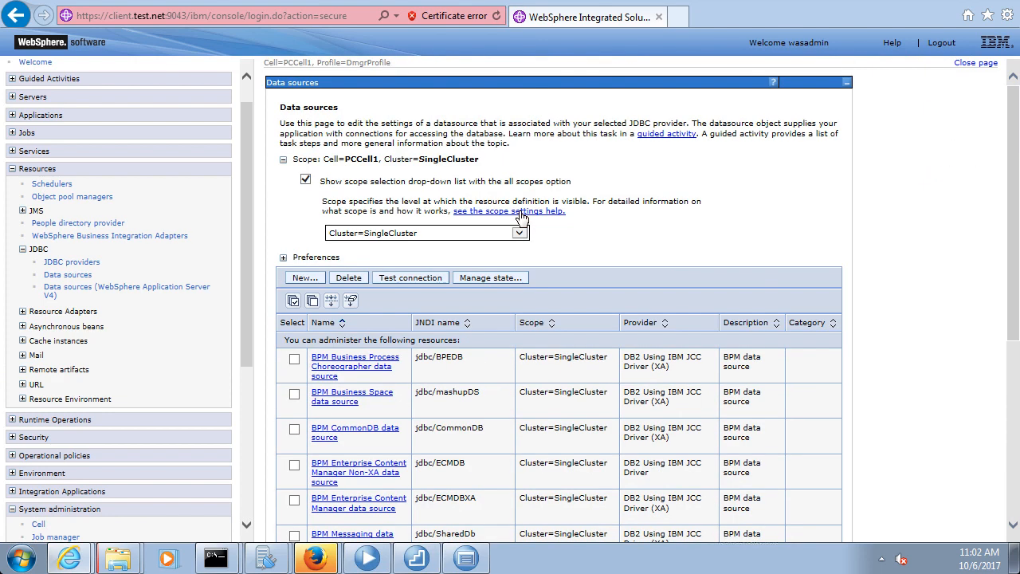
pyautogui.click(412, 280)
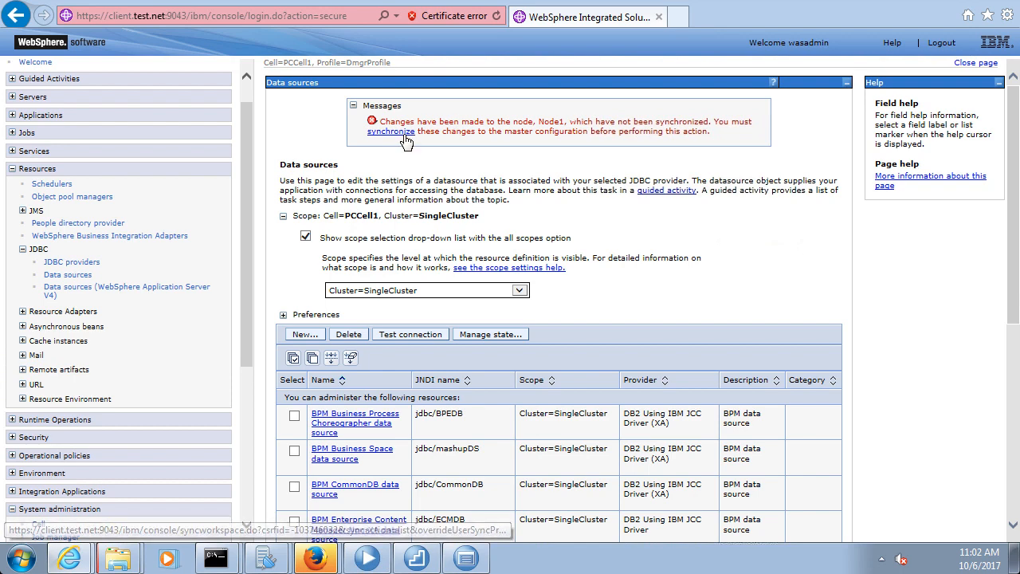
pyautogui.moveTo(246, 242); pyautogui.dragTo(244, 389)
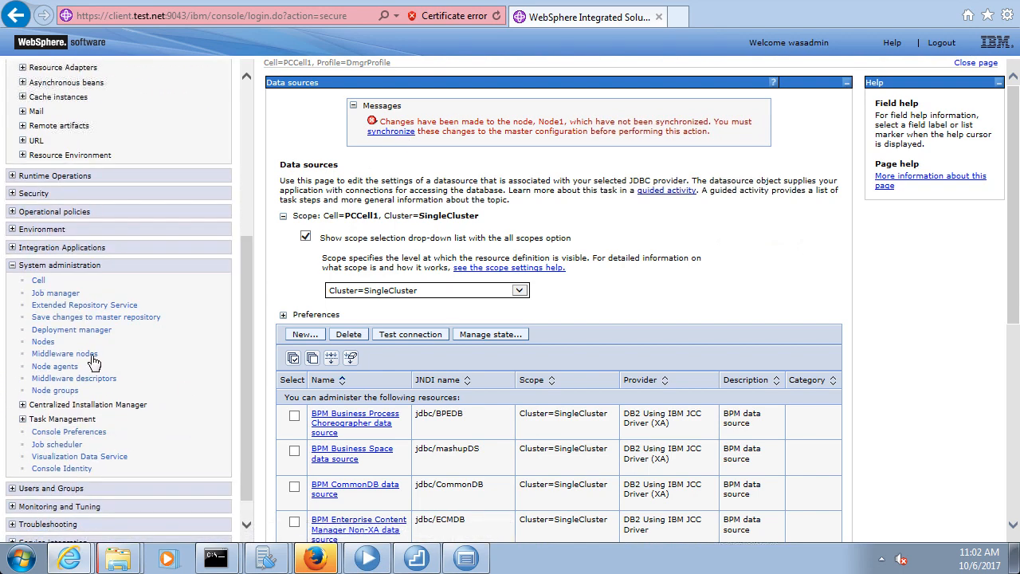
# Save again with node synchronization to Node1 and return to the Data sources list
pyautogui.click(73, 321)
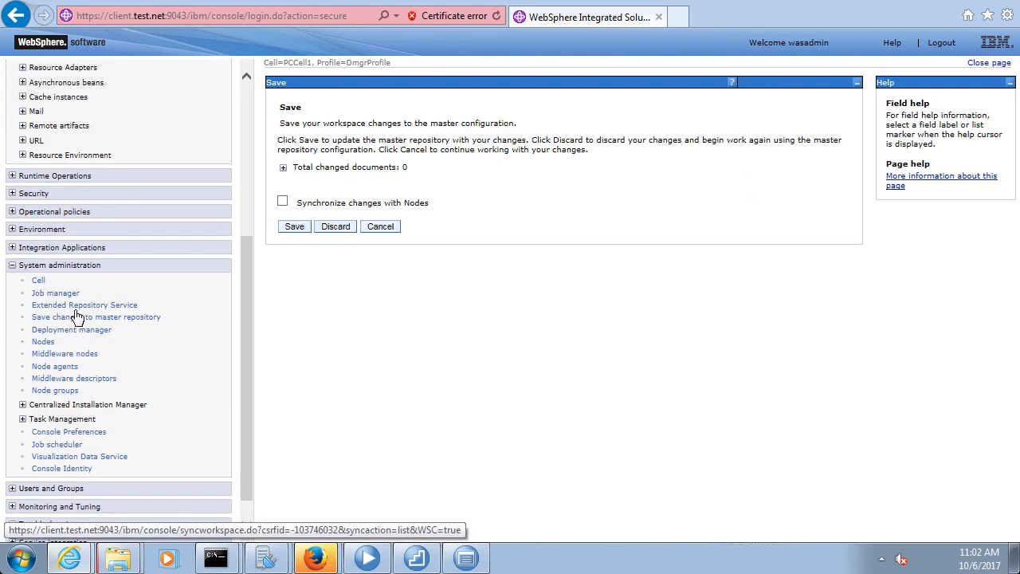
pyautogui.click(283, 201)
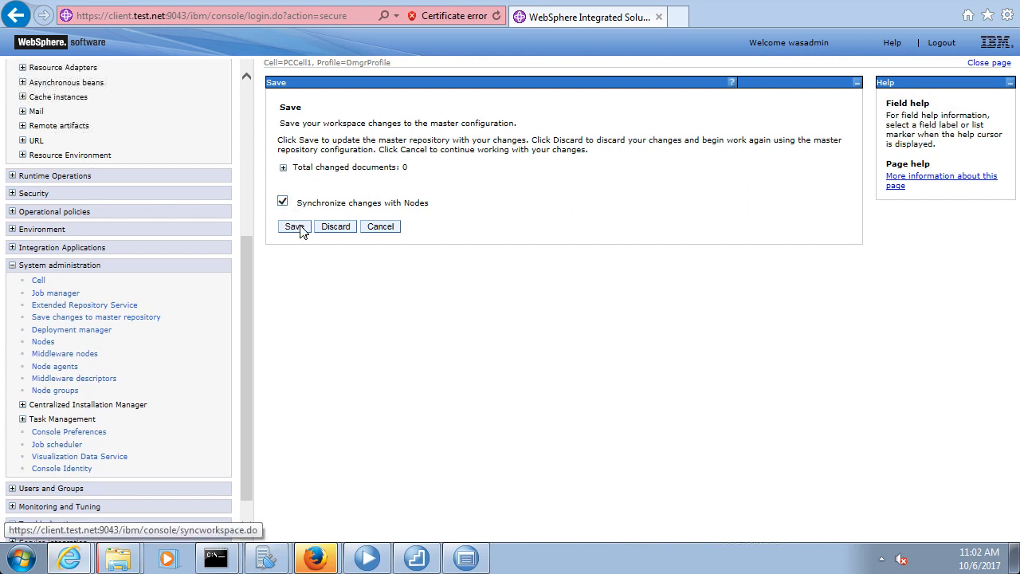
pyautogui.click(294, 228)
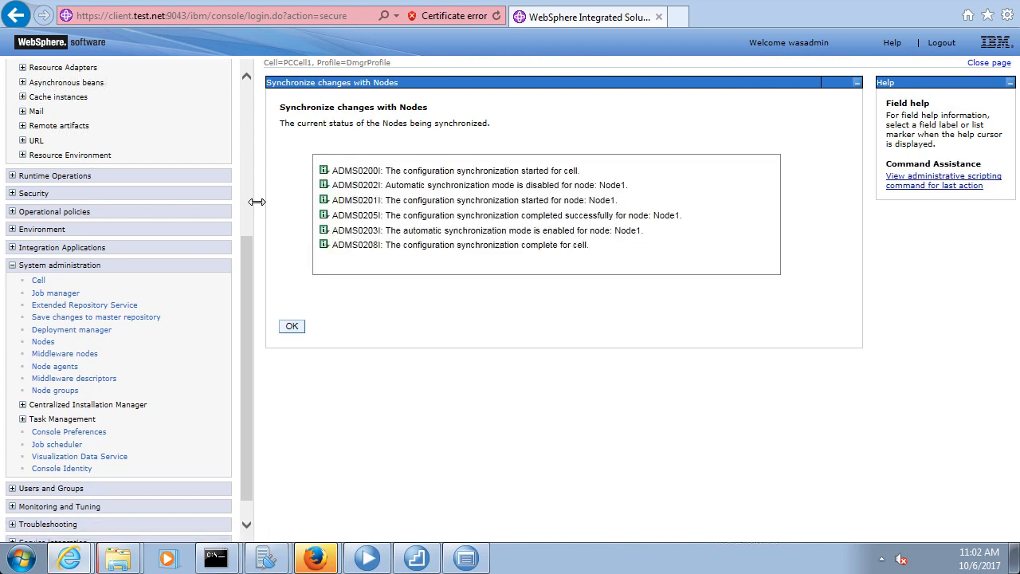
pyautogui.moveTo(249, 279); pyautogui.dragTo(248, 145)
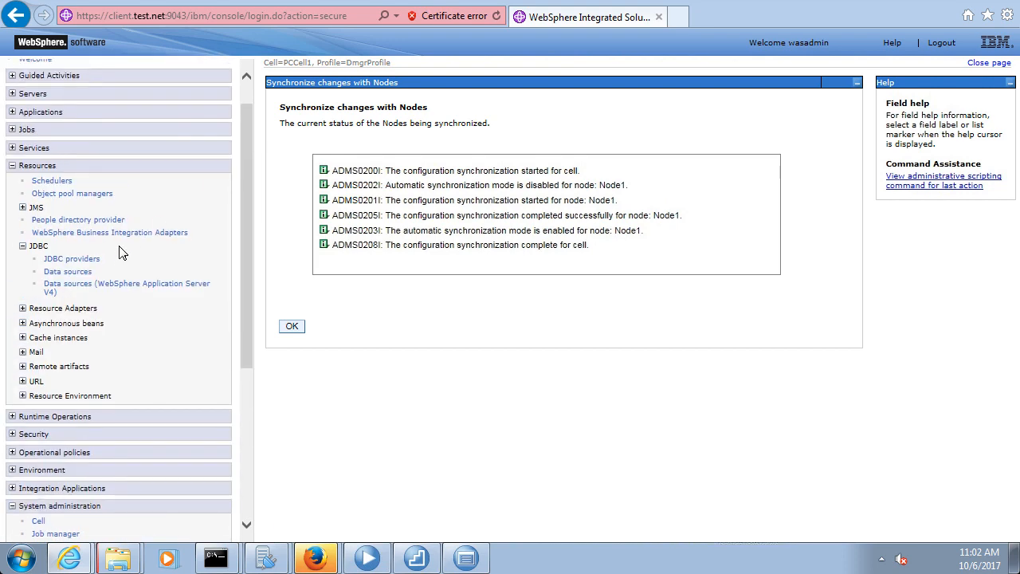
pyautogui.click(86, 274)
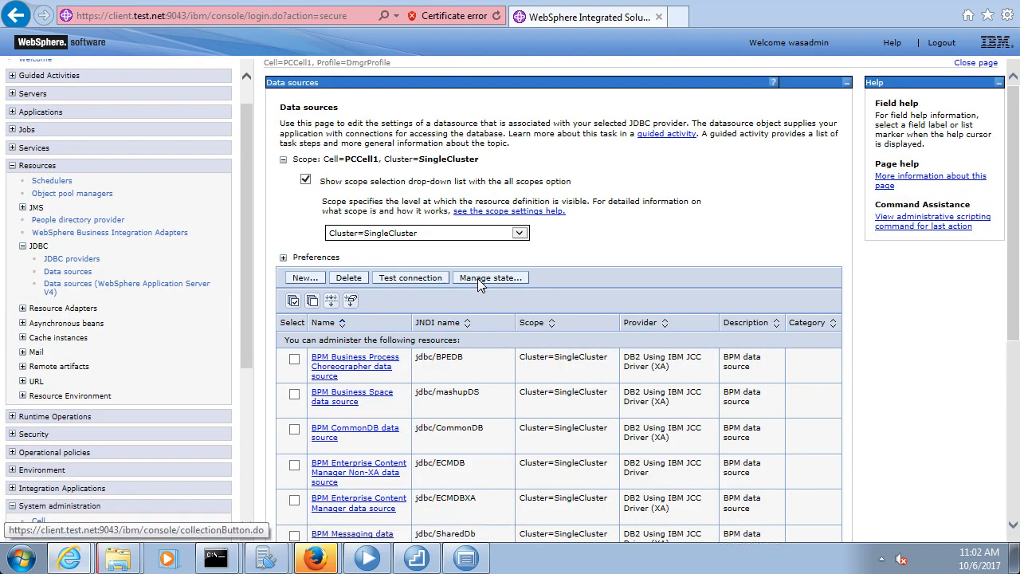
# Test the SampleDS connection and confirm the success message for Node1
pyautogui.scroll(-3, 500, 326)
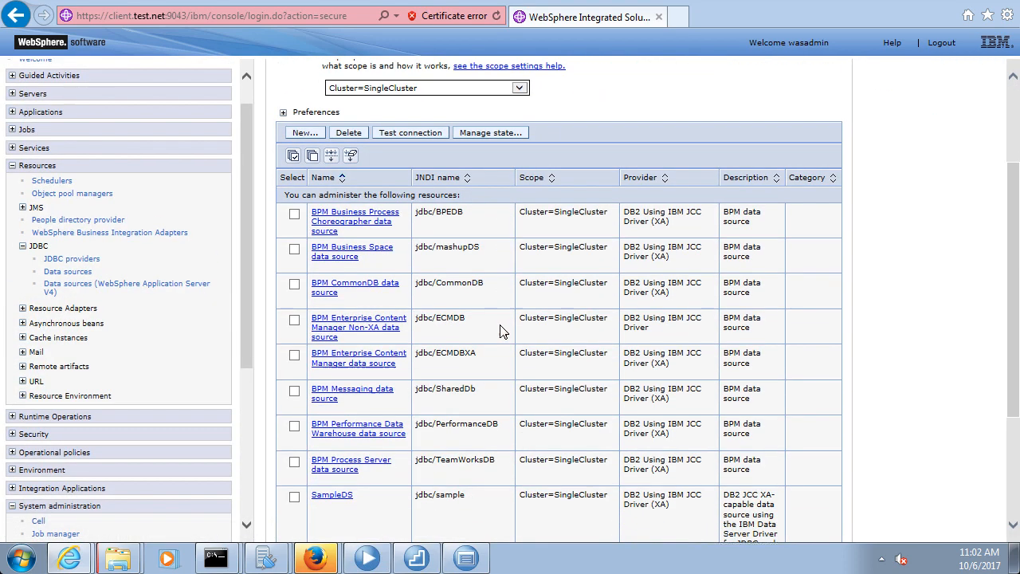
pyautogui.click(294, 497)
pyautogui.scroll(3, 464, 344)
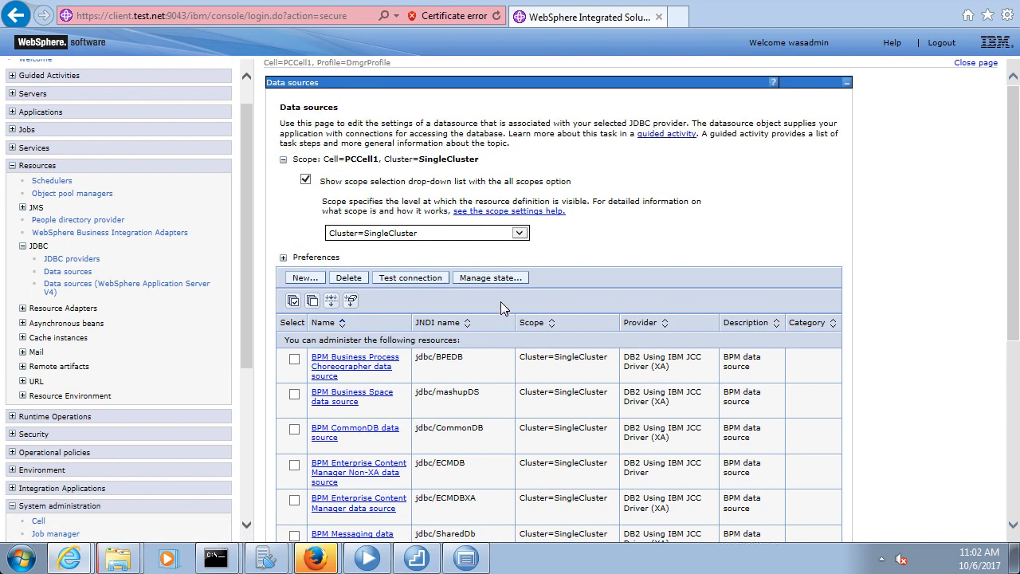
pyautogui.click(406, 279)
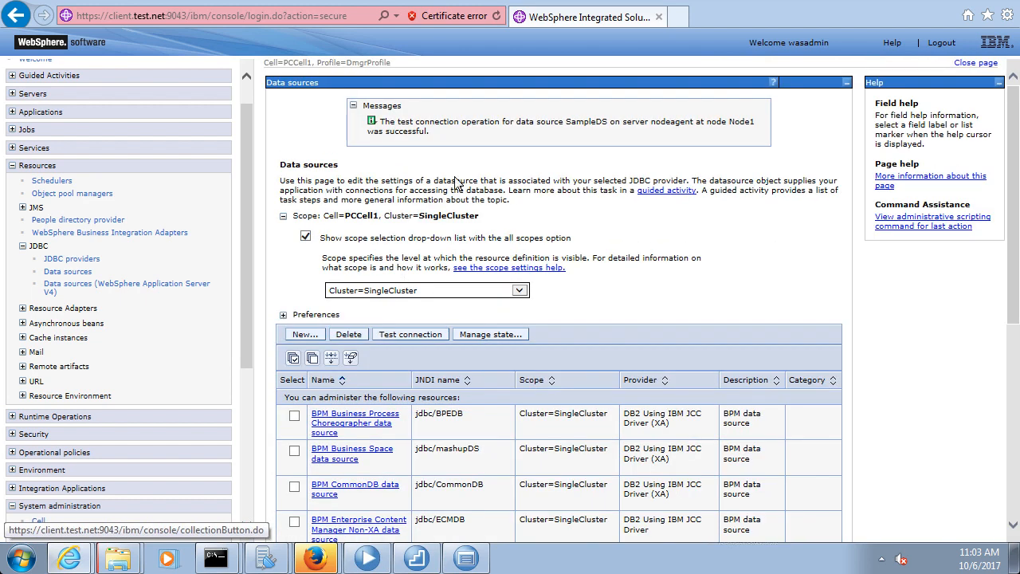
pyautogui.moveTo(439, 133); pyautogui.dragTo(358, 109)
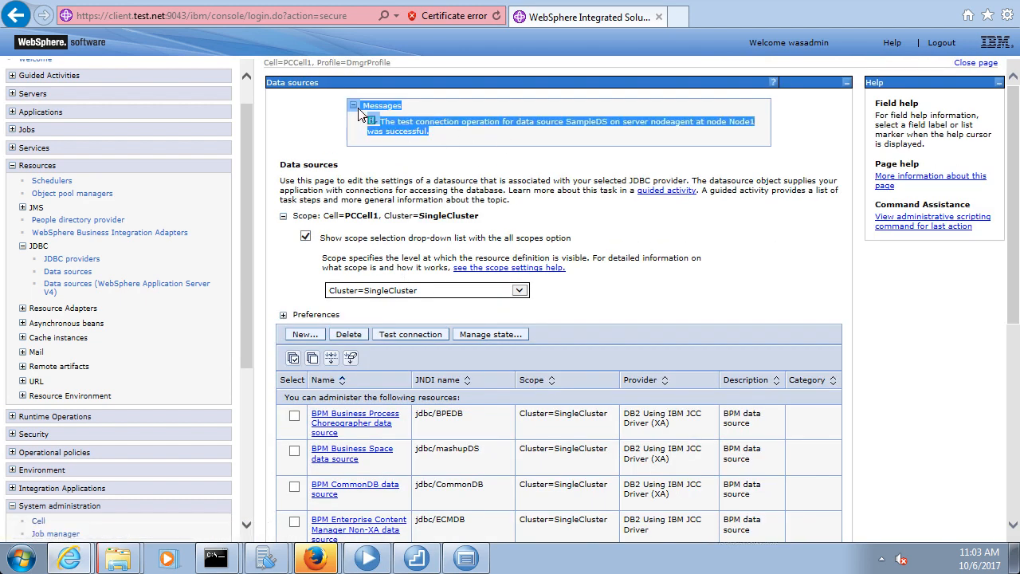
pyautogui.click(451, 124)
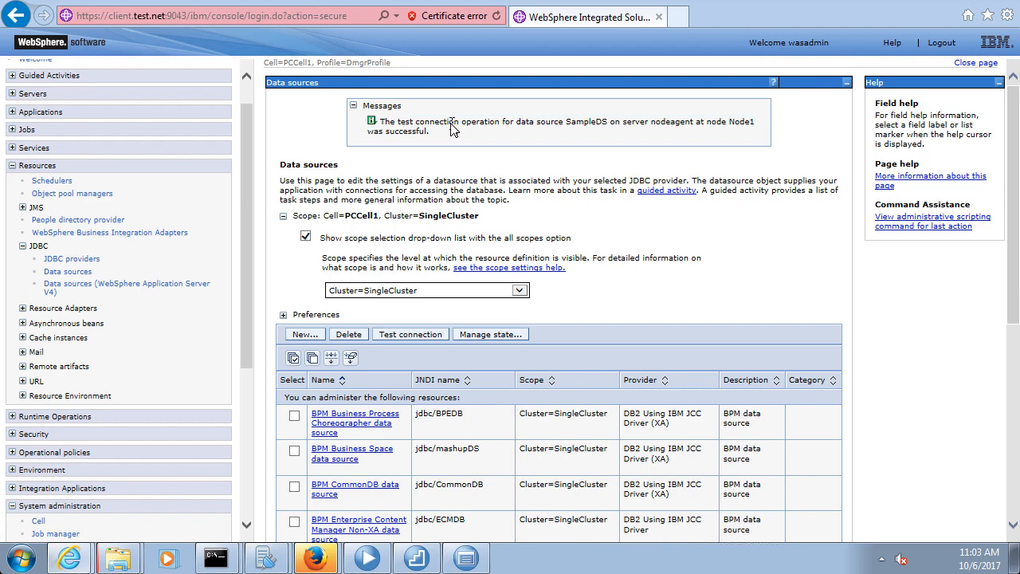
pyautogui.click(370, 558)
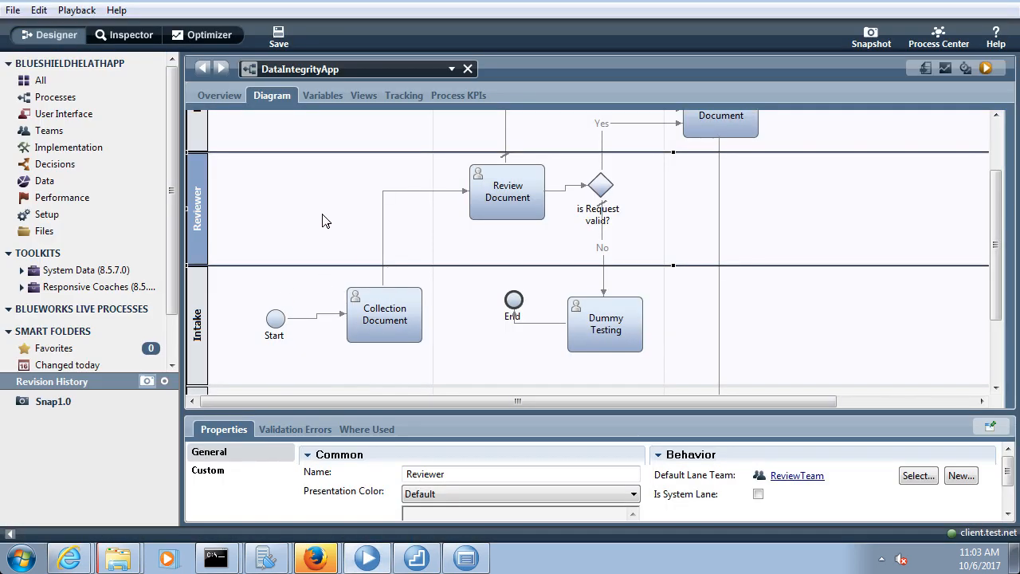
# Create a new integration service named 'SampleDBInsertIS' under Implementation
pyautogui.click(82, 150)
pyautogui.click(151, 148)
pyautogui.click(243, 149)
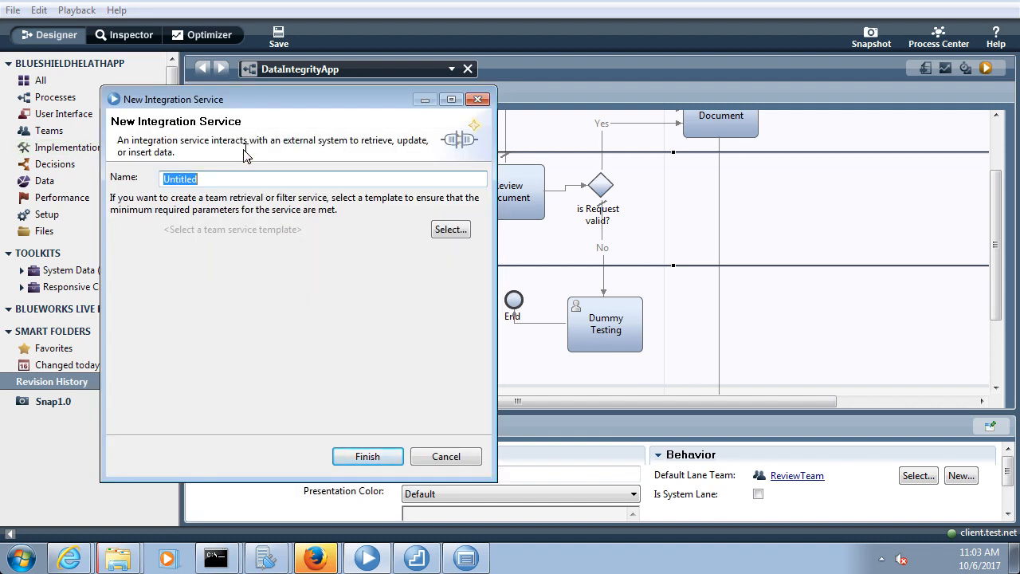
pyautogui.write('SampleDB')
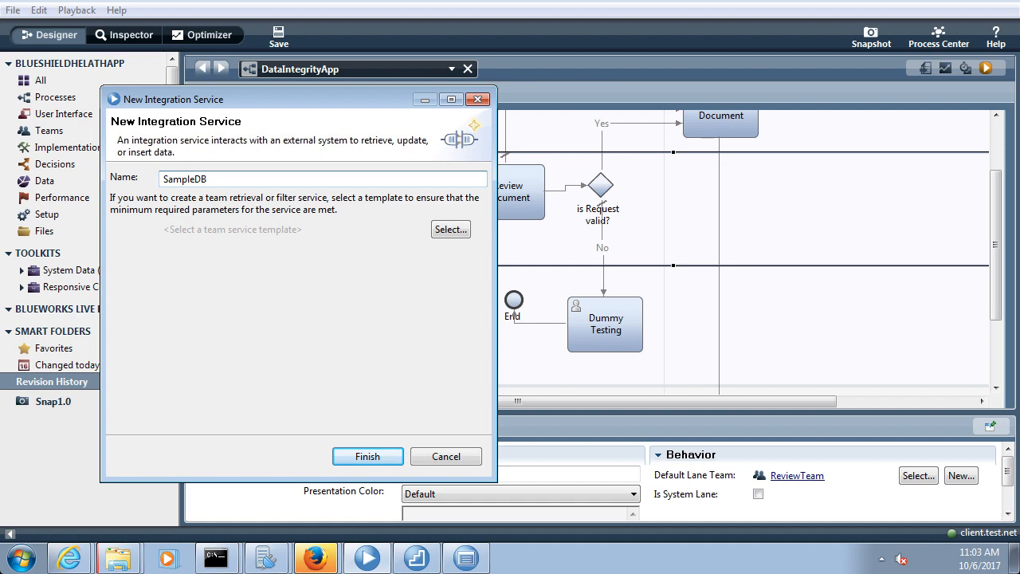
pyautogui.write('Inster')
pyautogui.press('BackSpace')
pyautogui.press('BackSpace')
pyautogui.write('ertIS')
pyautogui.click(364, 456)
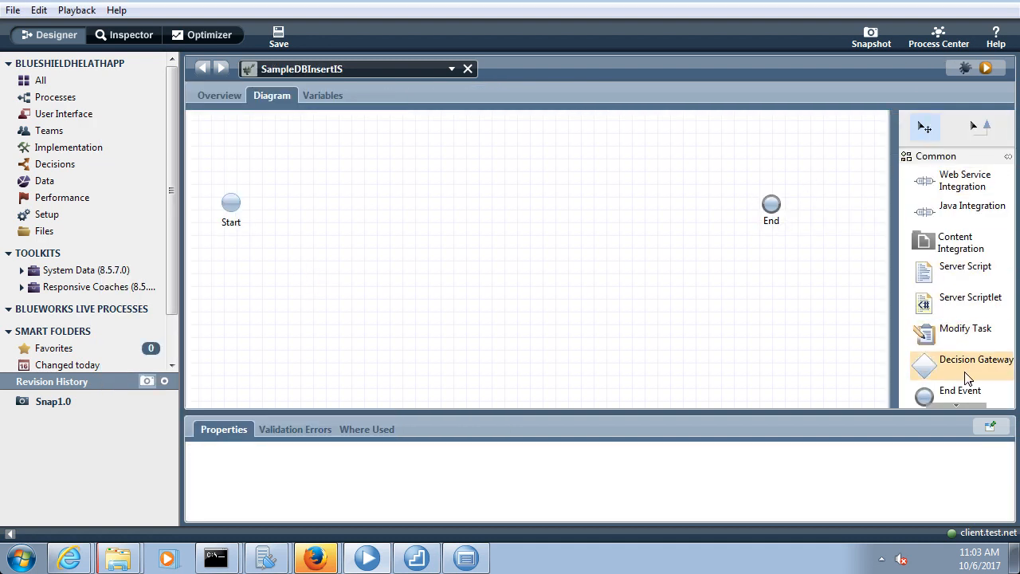
# Add a nested service step named 'Insert Sample DB Service' to the diagram
pyautogui.click(956, 403)
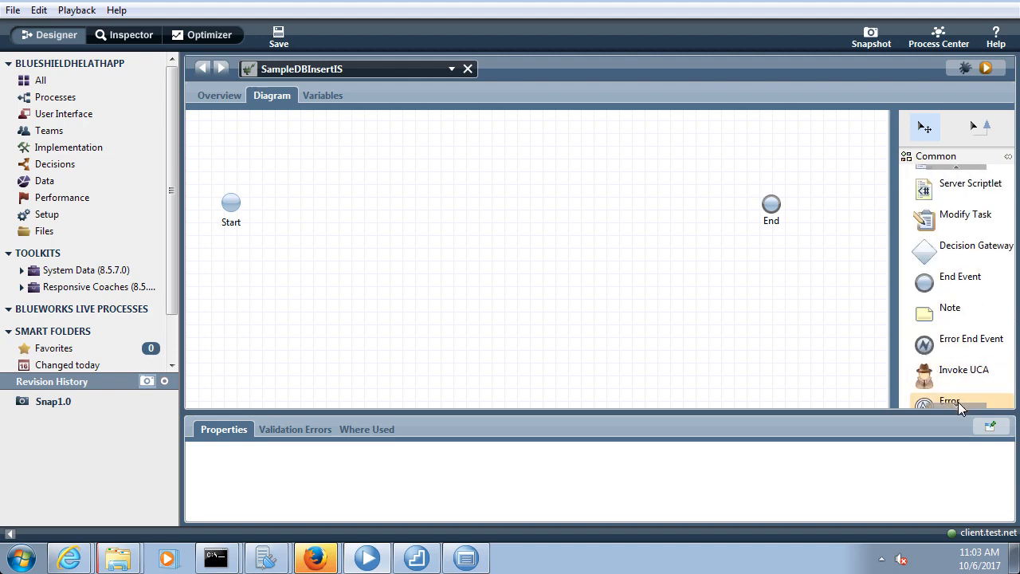
pyautogui.click(956, 402)
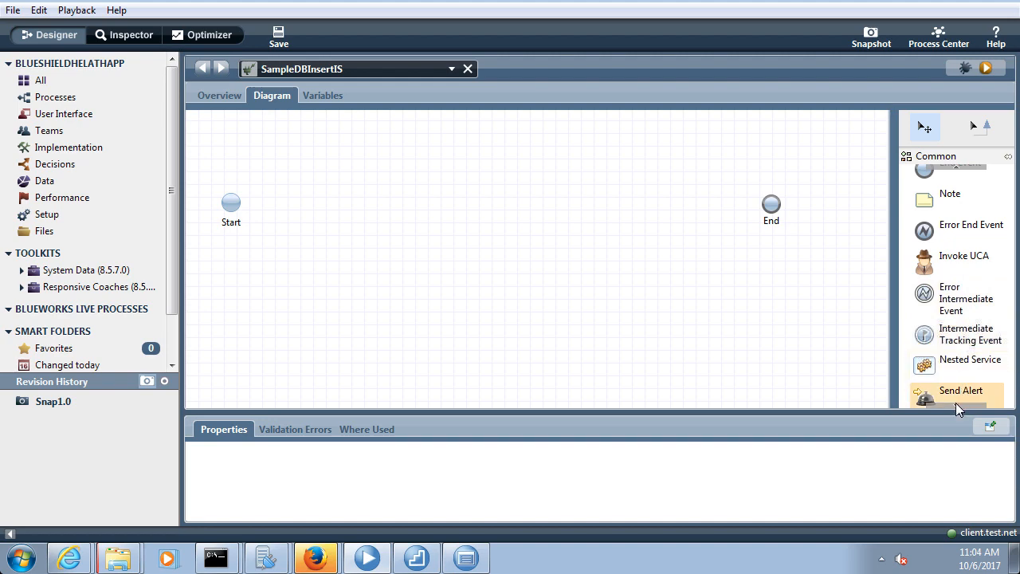
pyautogui.click(955, 402)
pyautogui.moveTo(958, 364); pyautogui.dragTo(418, 191)
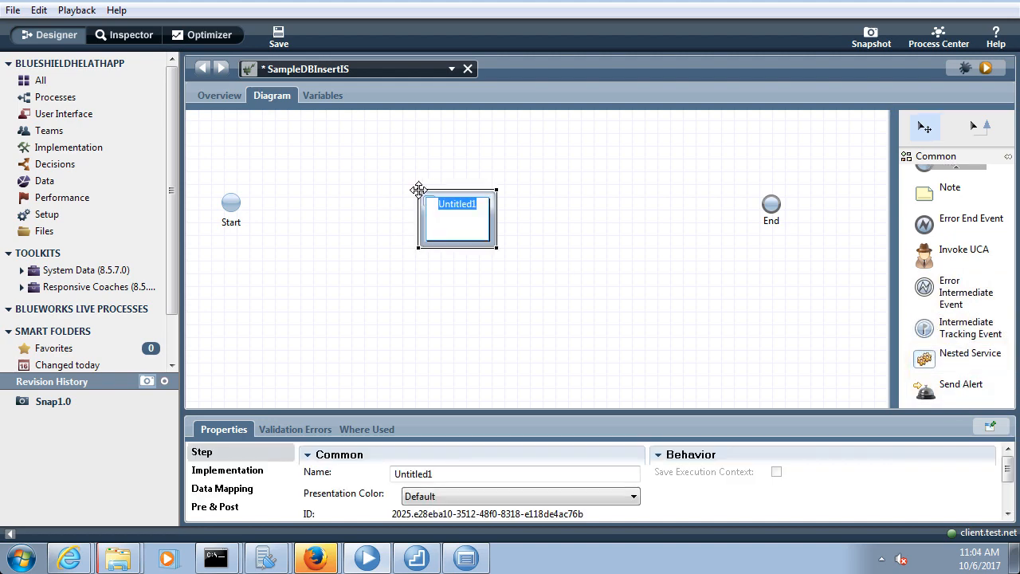
pyautogui.write('Insert Sample DB Service')
pyautogui.click(576, 234)
# Connect Start to Insert Sample DB Service, save, and select the step
pyautogui.click(986, 132)
pyautogui.moveTo(238, 203); pyautogui.dragTo(420, 223)
pyautogui.click(287, 32)
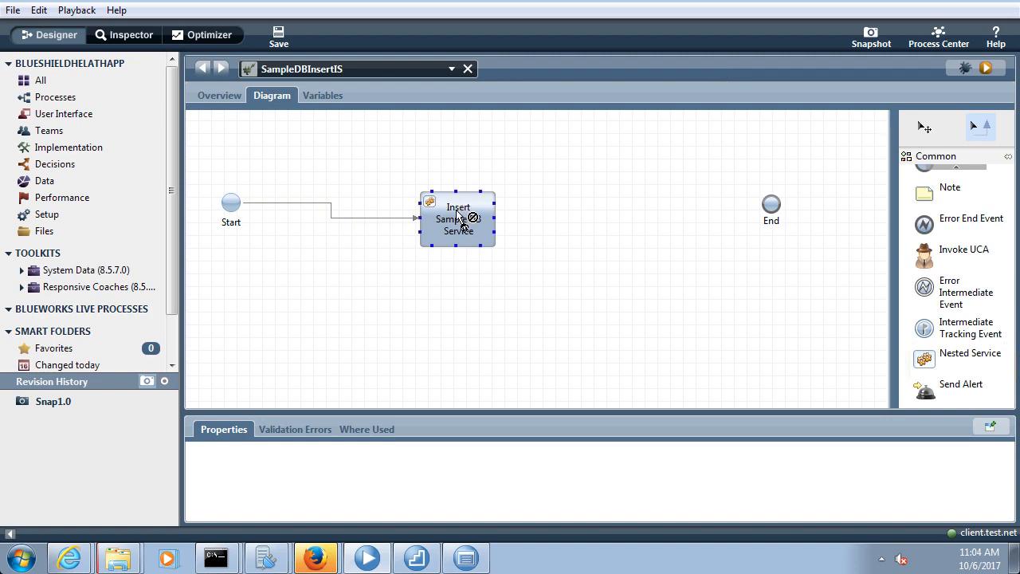
pyautogui.click(921, 129)
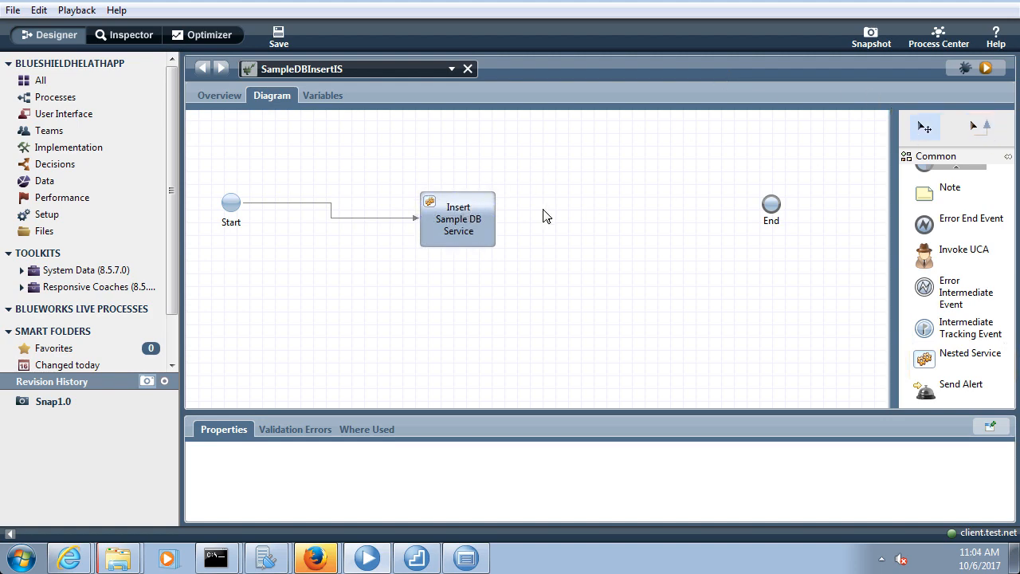
pyautogui.click(467, 224)
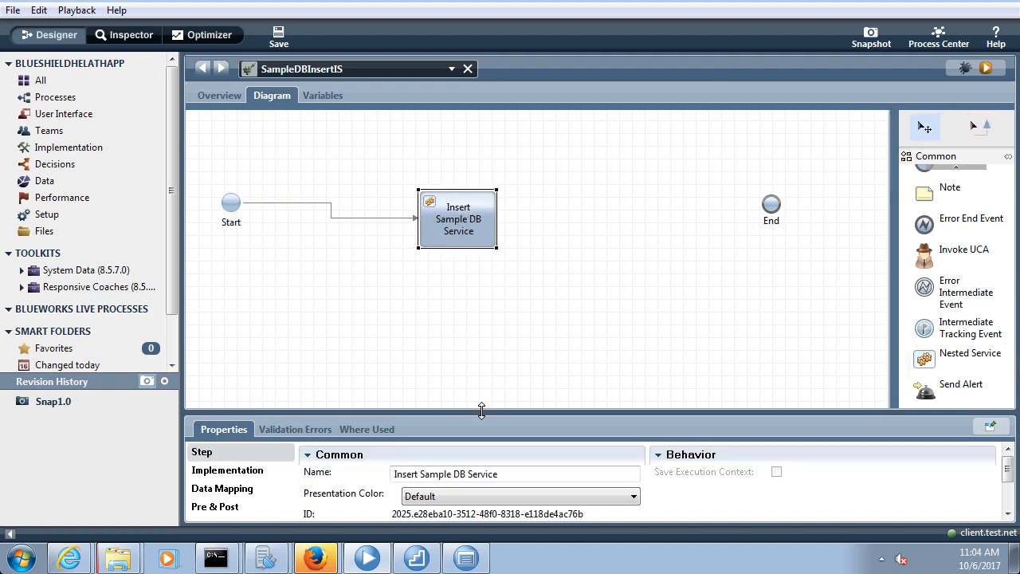
pyautogui.moveTo(480, 411); pyautogui.dragTo(404, 335)
# Set the step's implementation to SQL Execute Statement
pyautogui.click(207, 367)
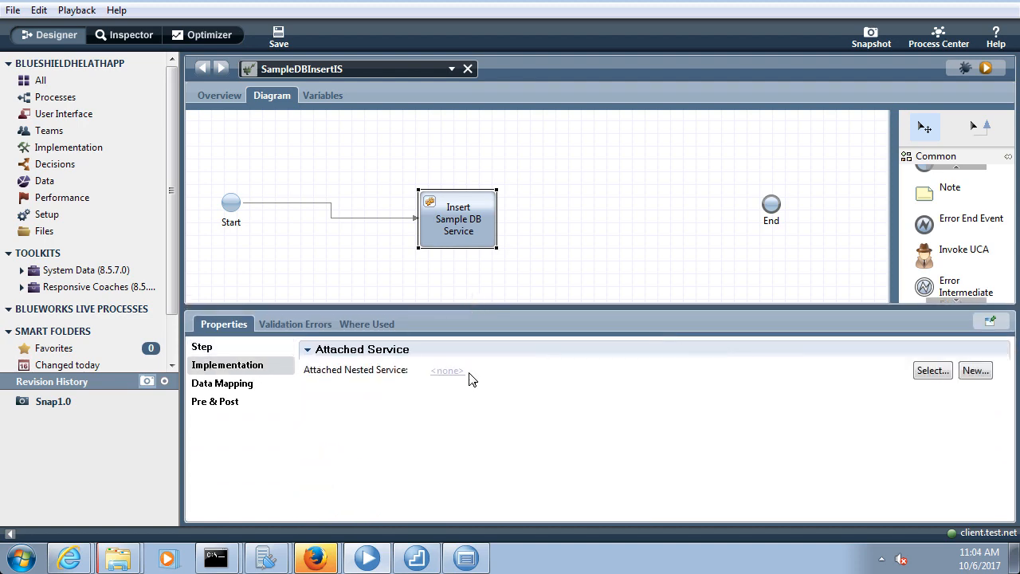
pyautogui.click(930, 370)
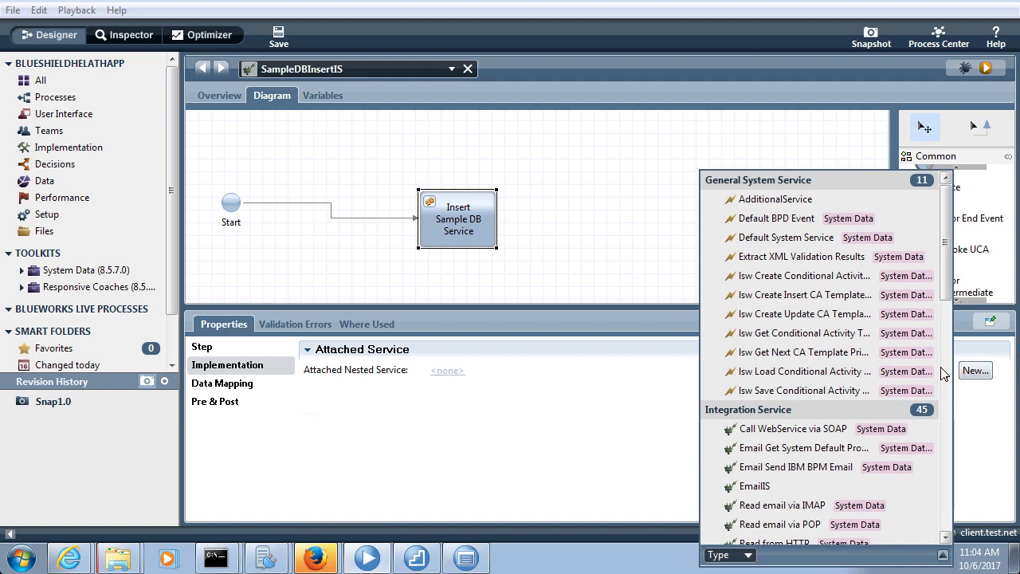
pyautogui.write('sql')
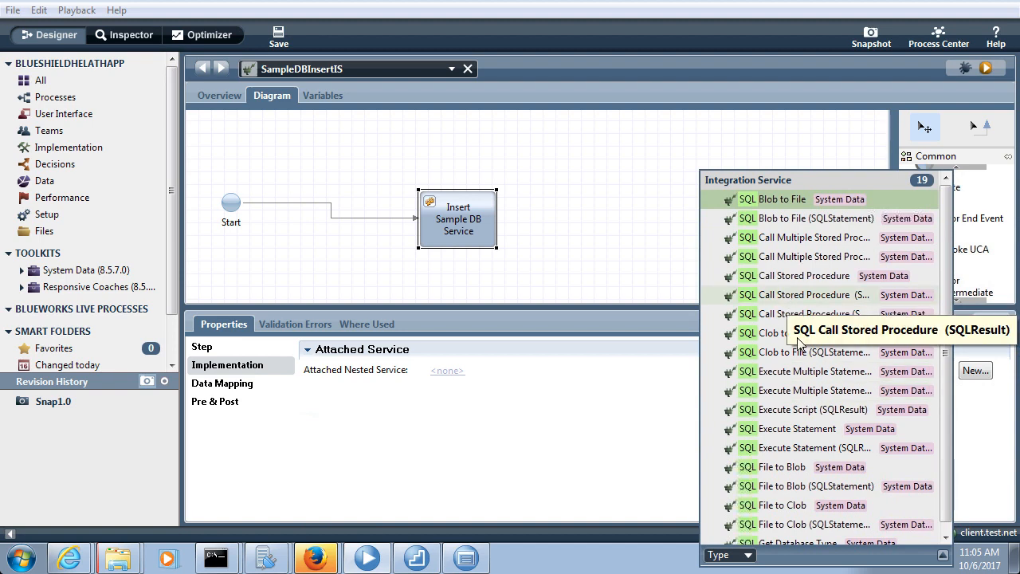
pyautogui.click(798, 430)
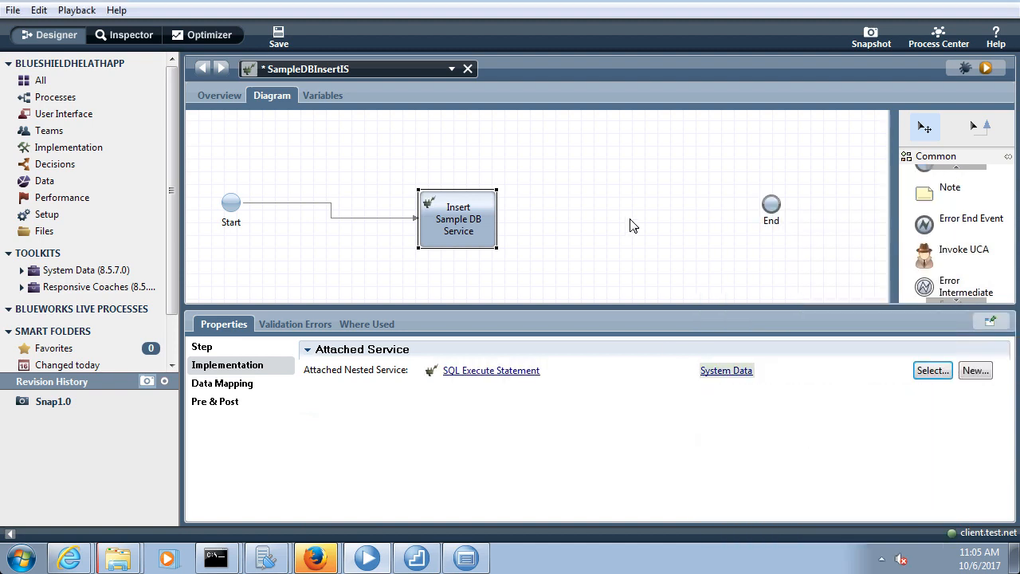
# Connect the step to End, save the diagram, and show its Data Mapping
pyautogui.click(979, 125)
pyautogui.moveTo(494, 218); pyautogui.dragTo(763, 207)
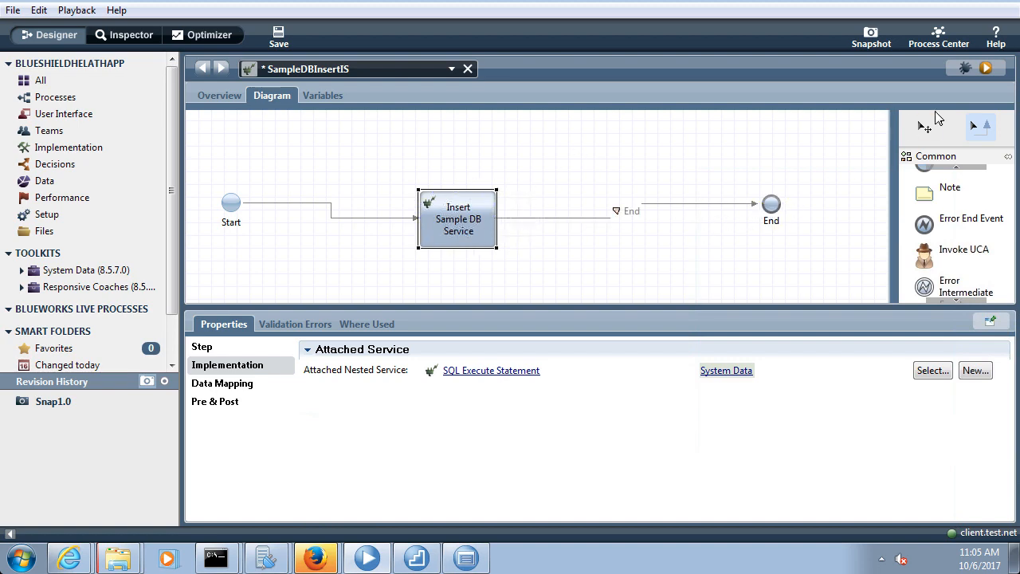
pyautogui.click(924, 128)
pyautogui.click(285, 42)
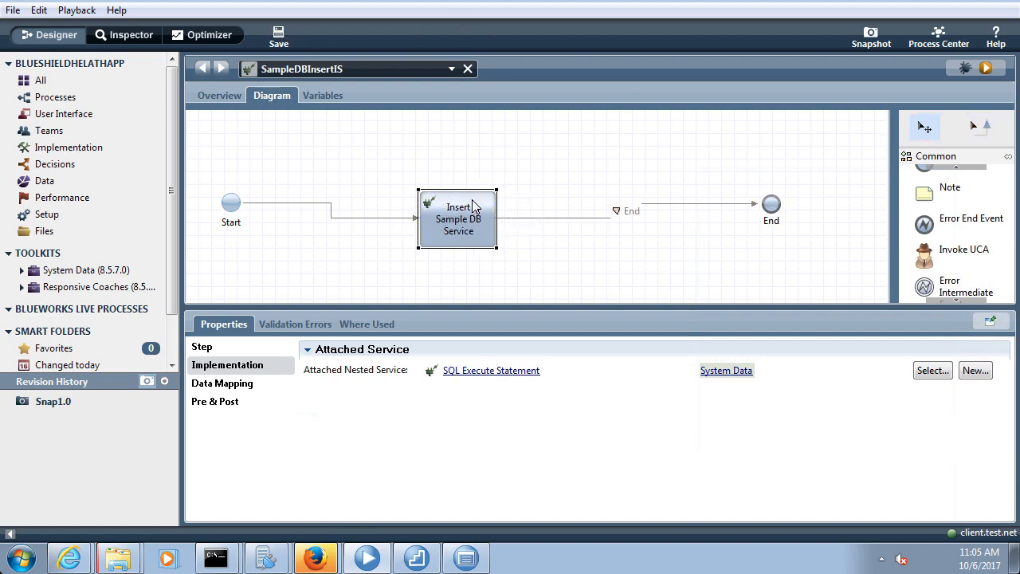
pyautogui.moveTo(464, 225); pyautogui.dragTo(497, 192)
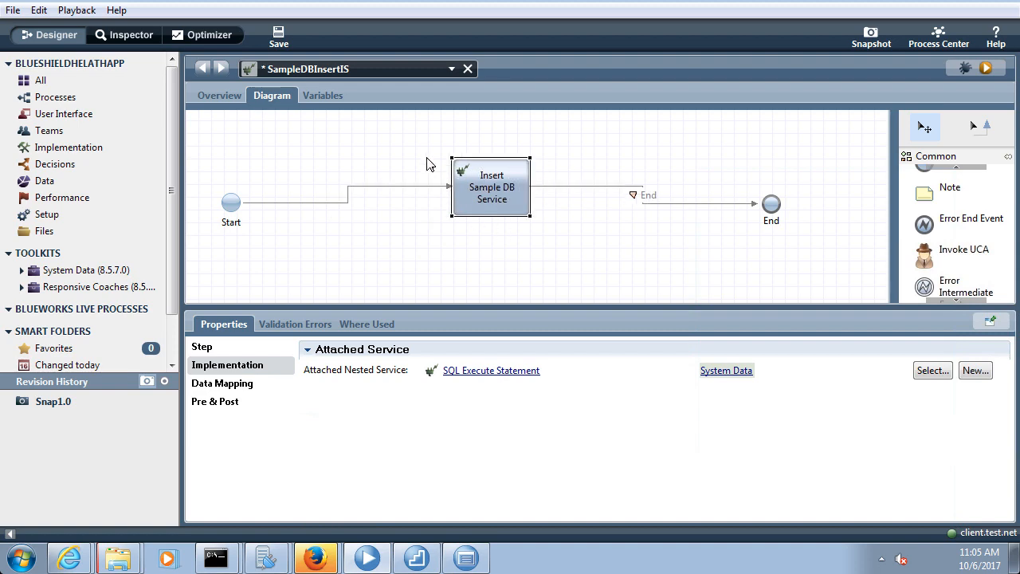
pyautogui.click(286, 39)
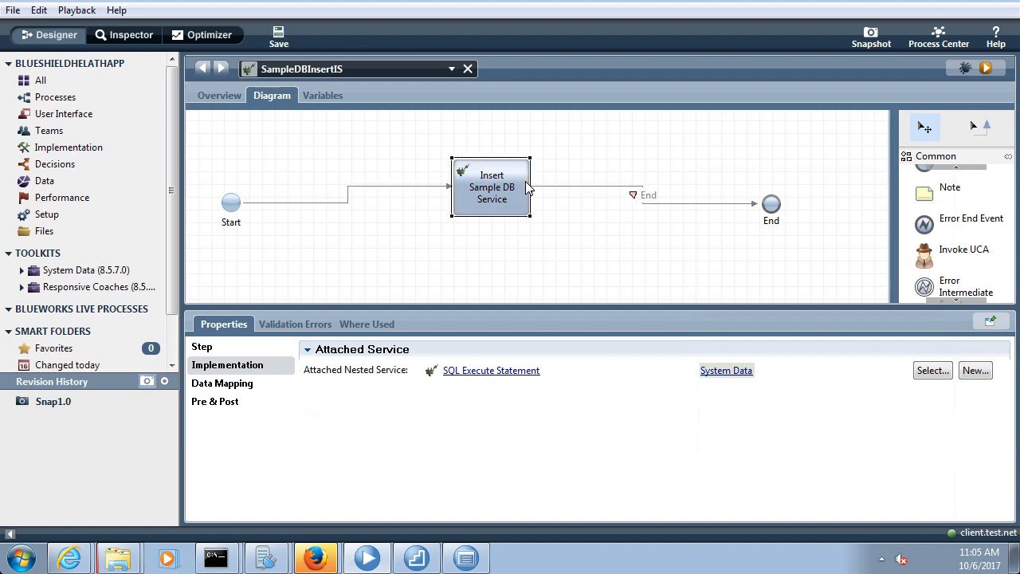
pyautogui.click(224, 385)
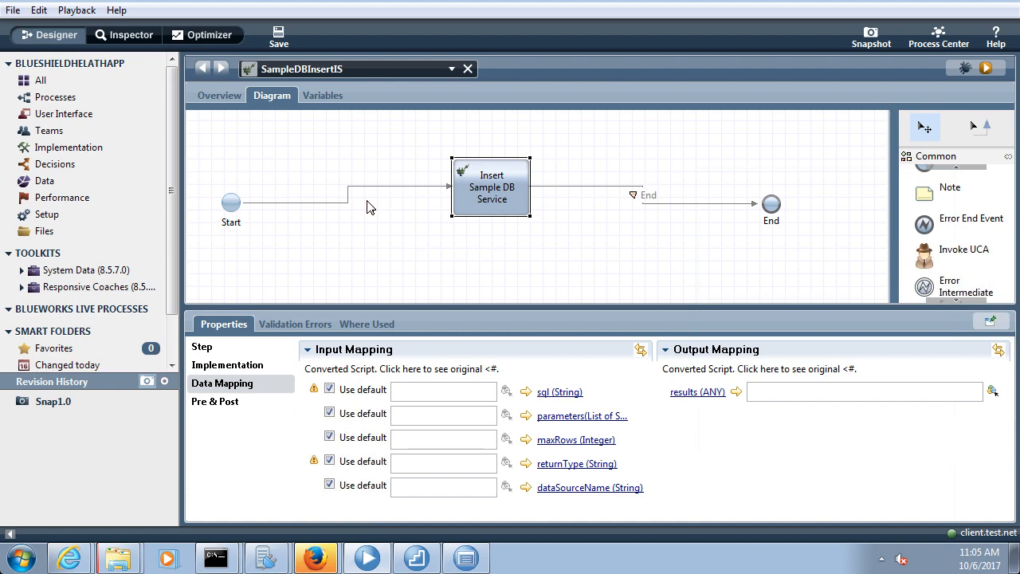
# Map the step's dataSourceName input to "jdbc/sample" instead of the default and save
pyautogui.moveTo(511, 202); pyautogui.dragTo(511, 182)
pyautogui.click(570, 243)
pyautogui.click(278, 37)
pyautogui.click(526, 205)
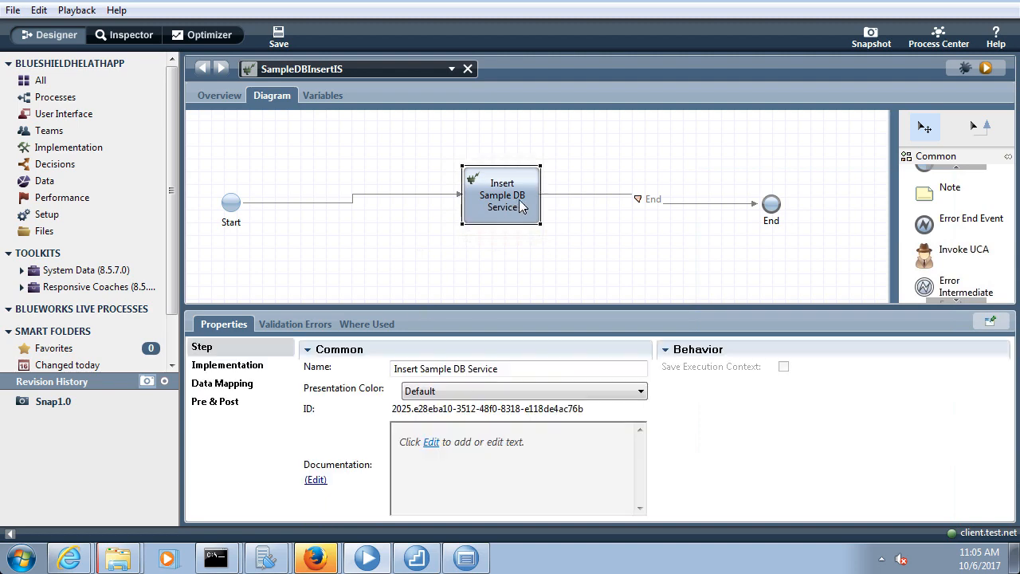
pyautogui.click(239, 366)
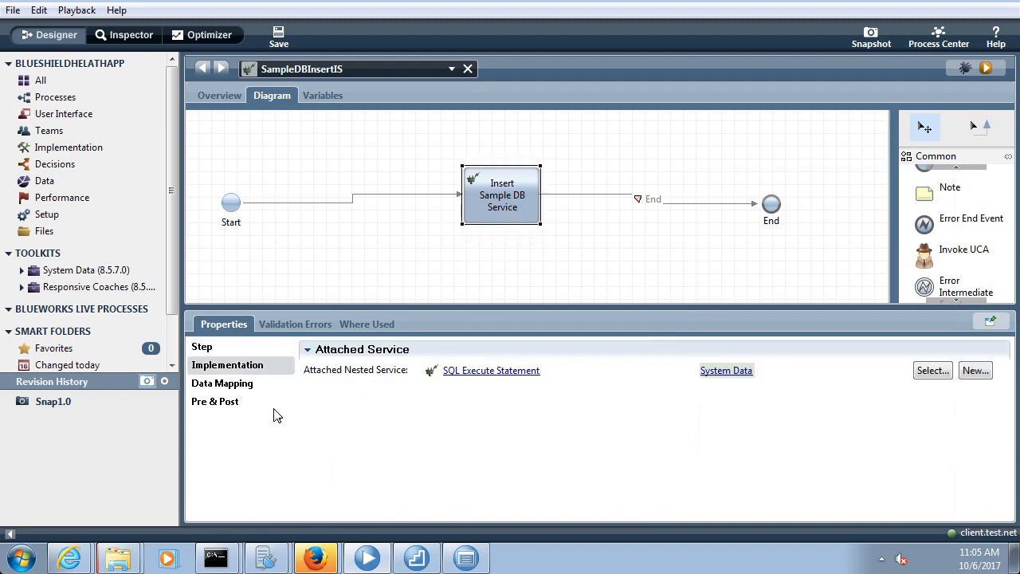
pyautogui.click(247, 389)
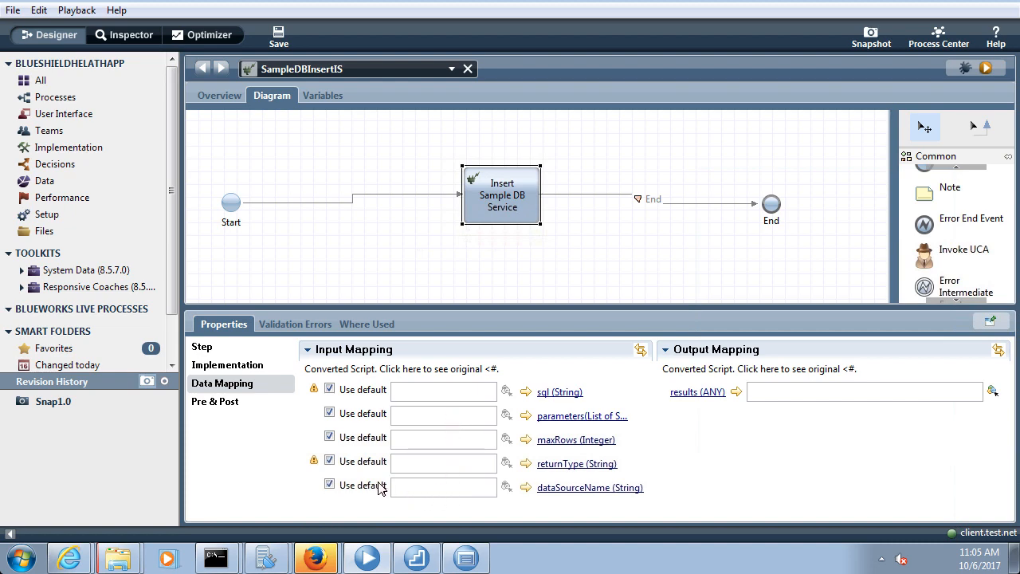
pyautogui.click(329, 485)
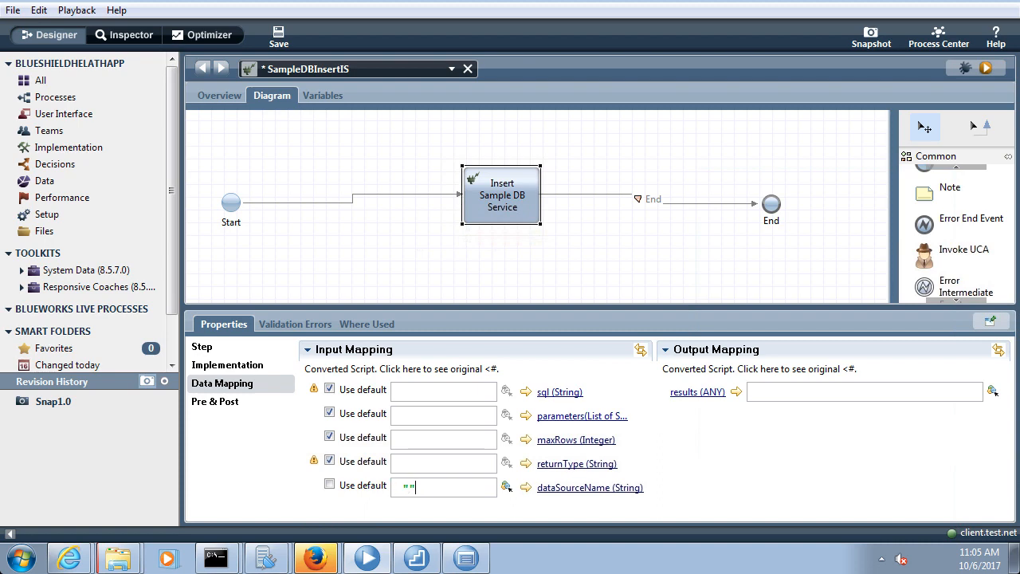
pyautogui.write('jdbc/sample')
pyautogui.click(278, 37)
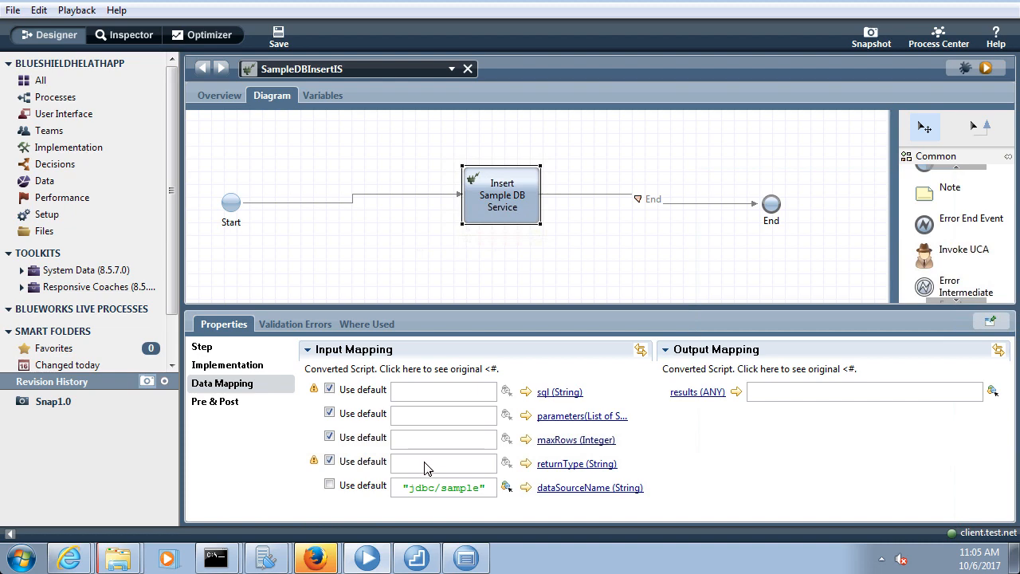
# Turn off the defaults for returnType and sql and save the service
pyautogui.click(330, 460)
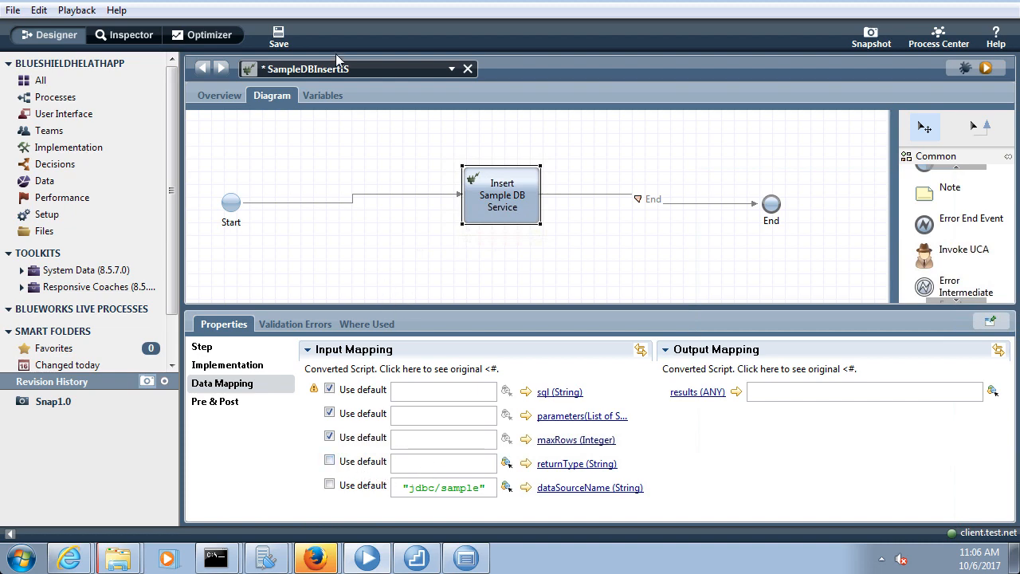
pyautogui.click(287, 33)
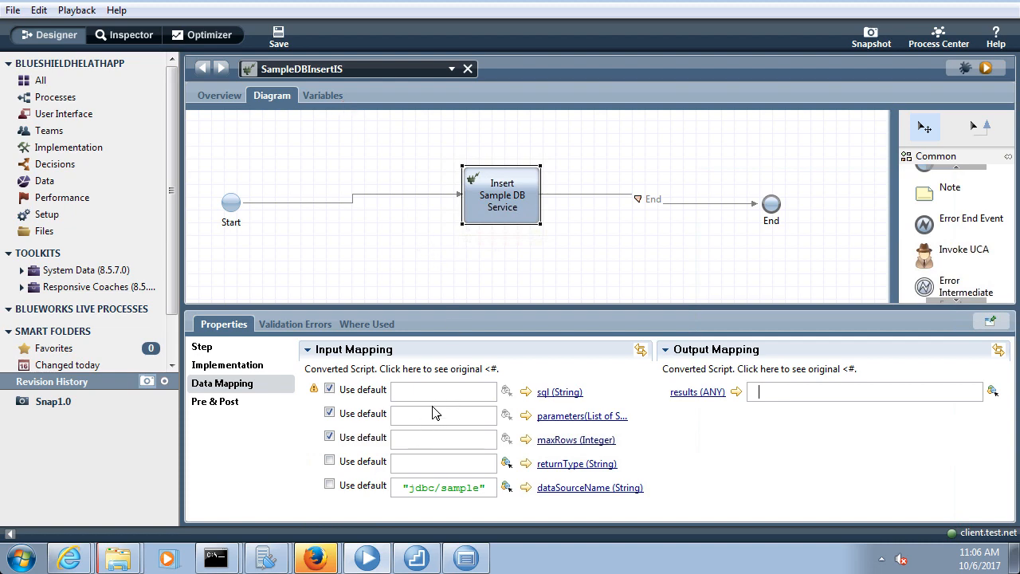
pyautogui.click(330, 388)
pyautogui.click(443, 390)
pyautogui.click(279, 36)
pyautogui.click(416, 556)
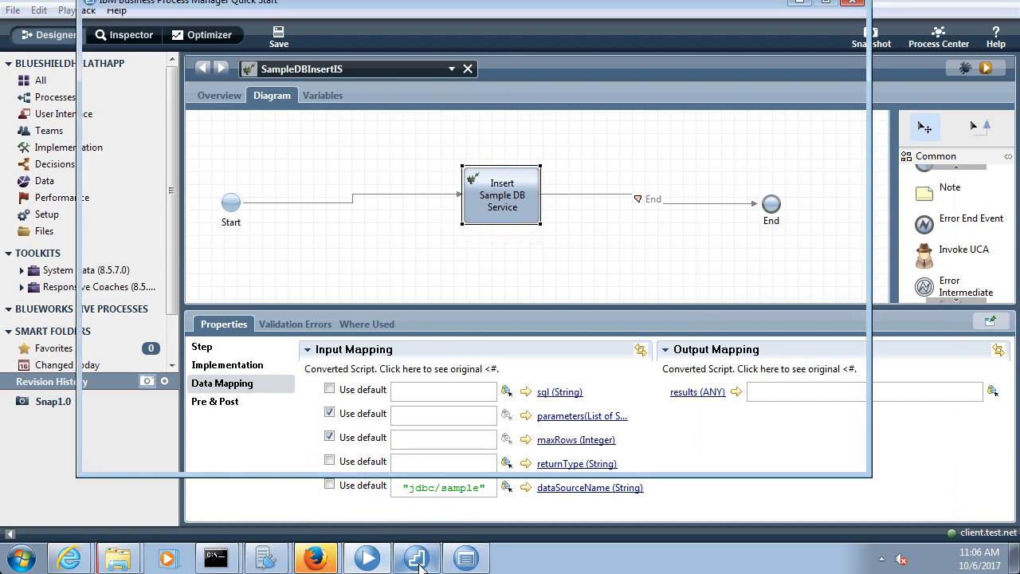
# Add the line insert into NULLID.EMPLOYEE values ('Tom', 222) below the select query
pyautogui.click(466, 557)
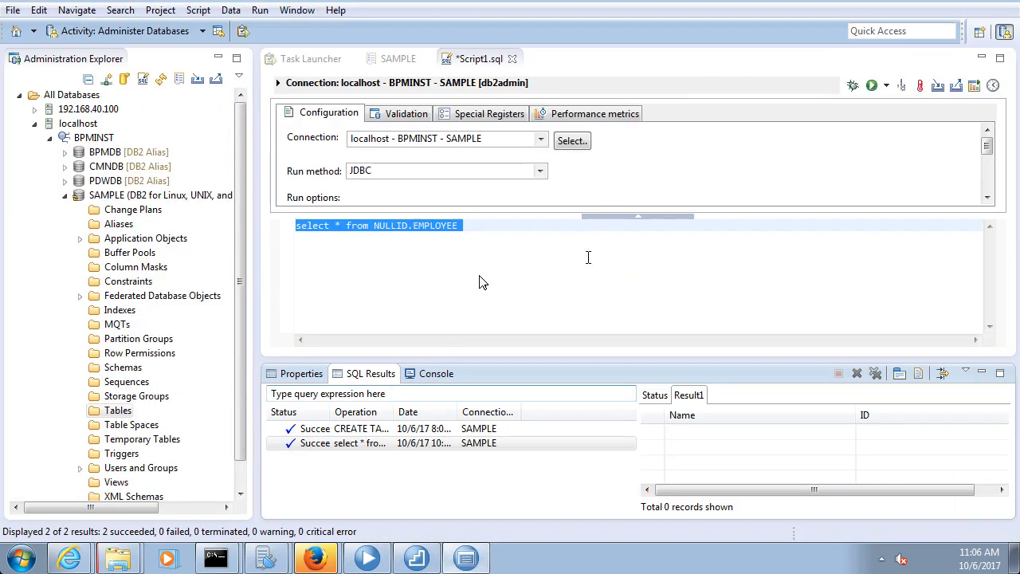
pyautogui.click(468, 229)
pyautogui.press('Return')
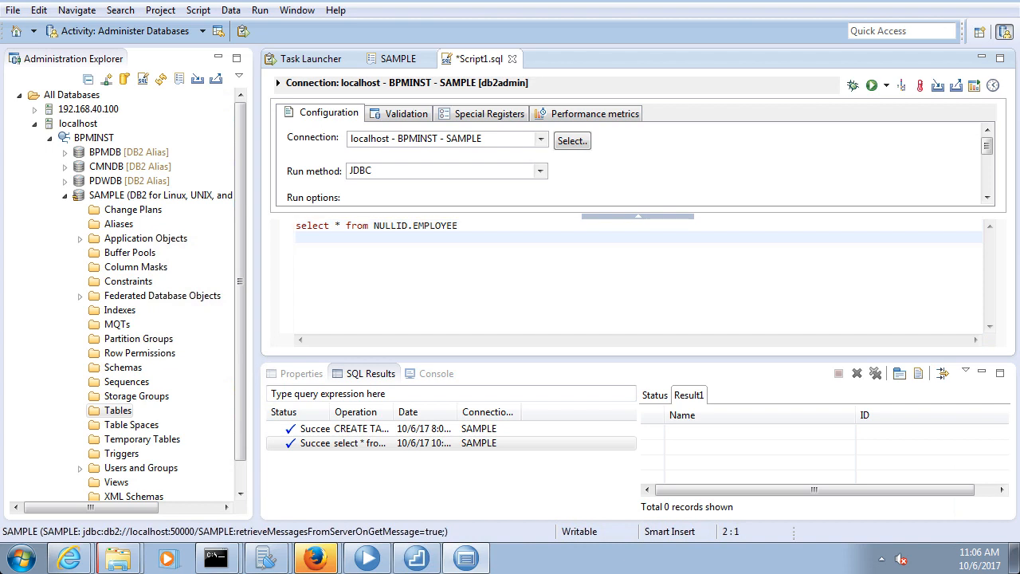
pyautogui.write('insert into NULL')
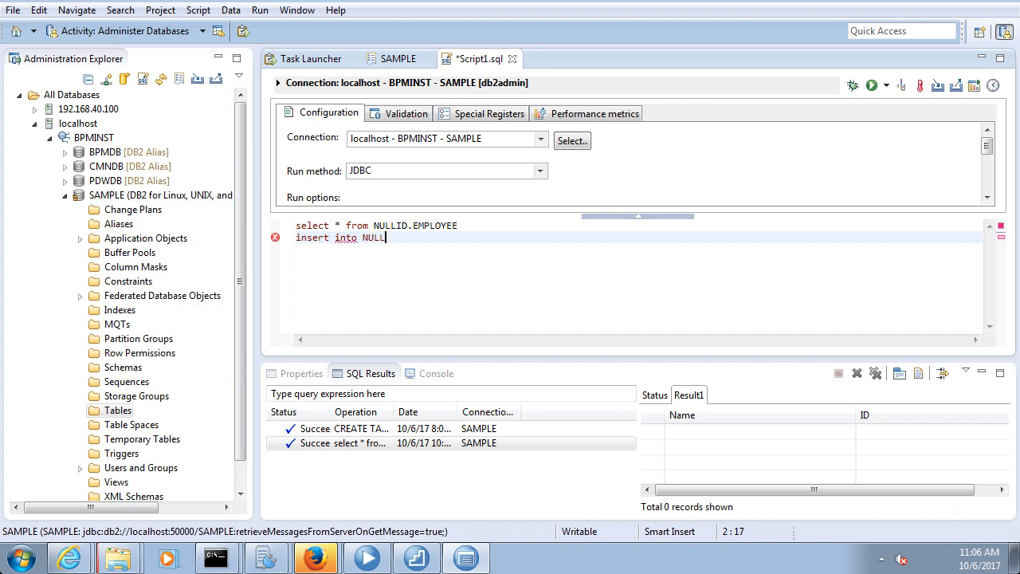
pyautogui.write('ID')
pyautogui.write('.EMPLOYEE')
pyautogui.write(' values')
pyautogui.write(' ()')
pyautogui.write("''")
pyautogui.press('Left')
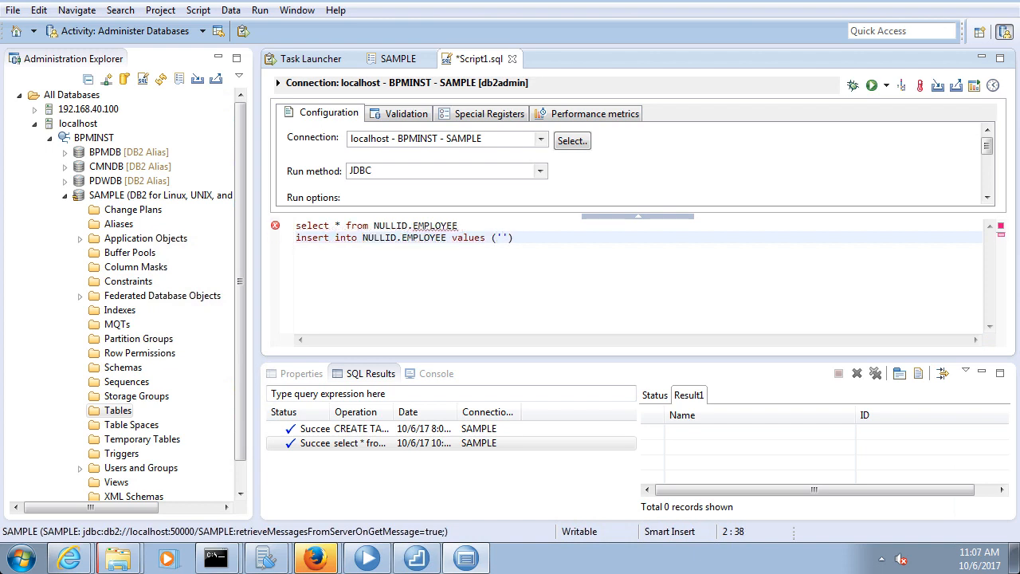
pyautogui.write("Tom', 222")
# Select the insert statement and run it against SAMPLE
pyautogui.click(594, 228)
pyautogui.click(582, 239)
pyautogui.moveTo(581, 239); pyautogui.dragTo(274, 247)
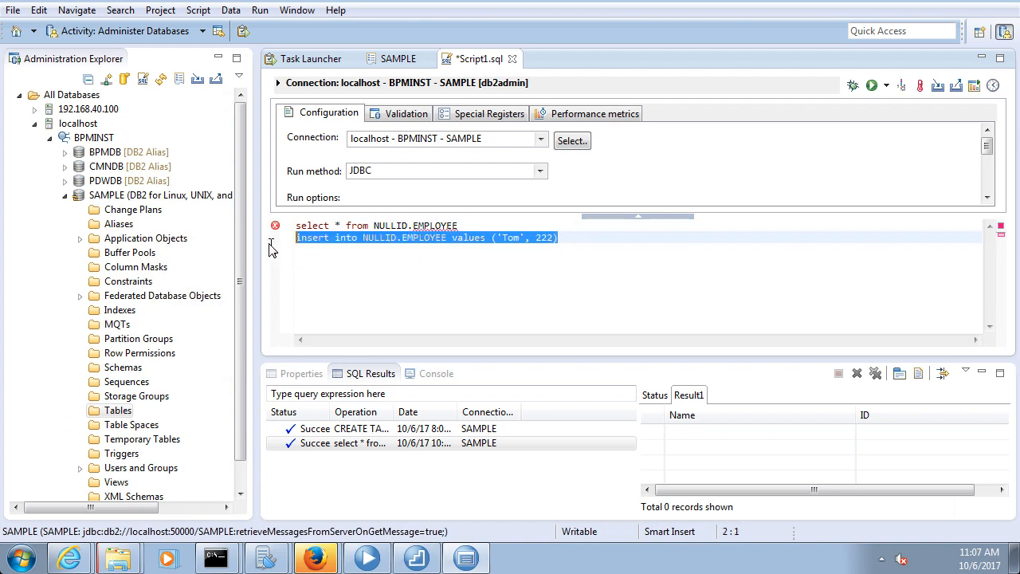
pyautogui.rightClick(368, 239)
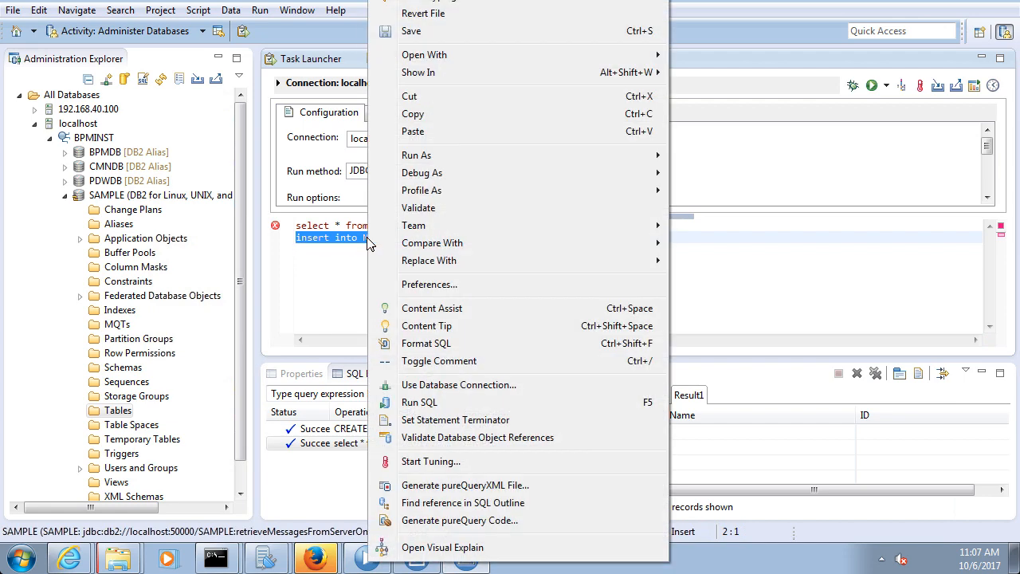
pyautogui.click(827, 60)
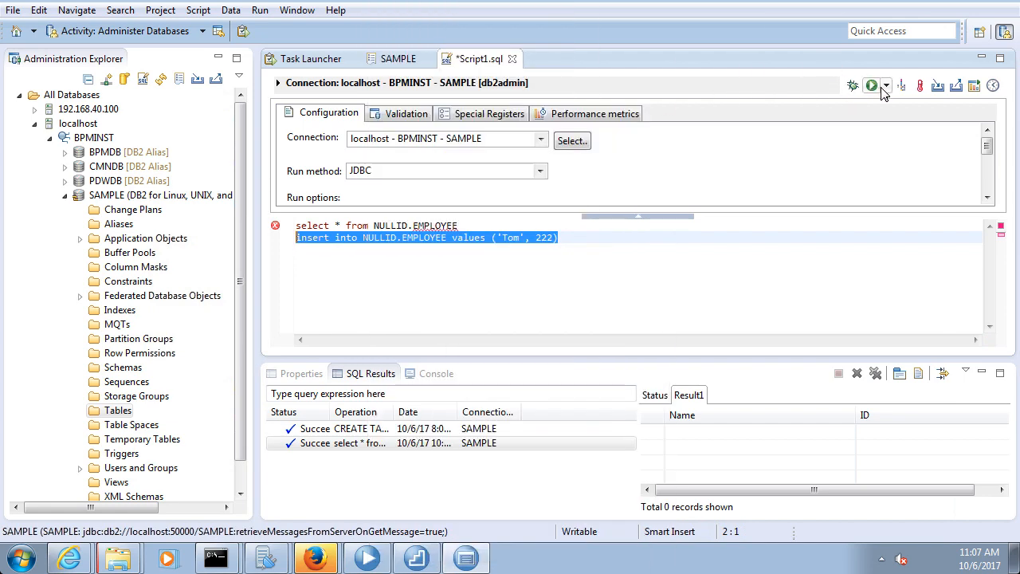
pyautogui.click(873, 86)
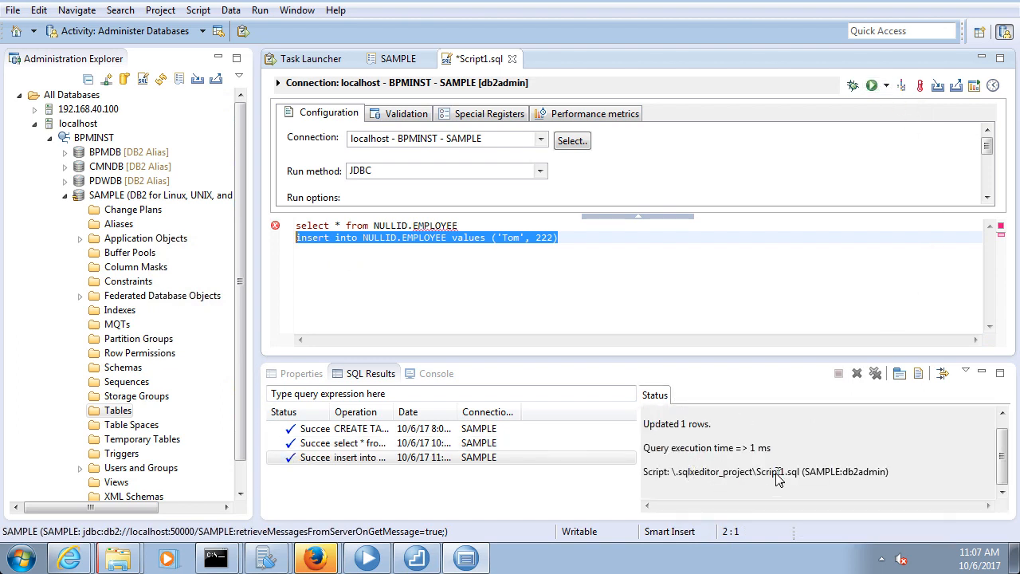
# Re-run the EMPLOYEE select, confirm the Tom, 222 result row, then reselect the insert statement
pyautogui.click(578, 241)
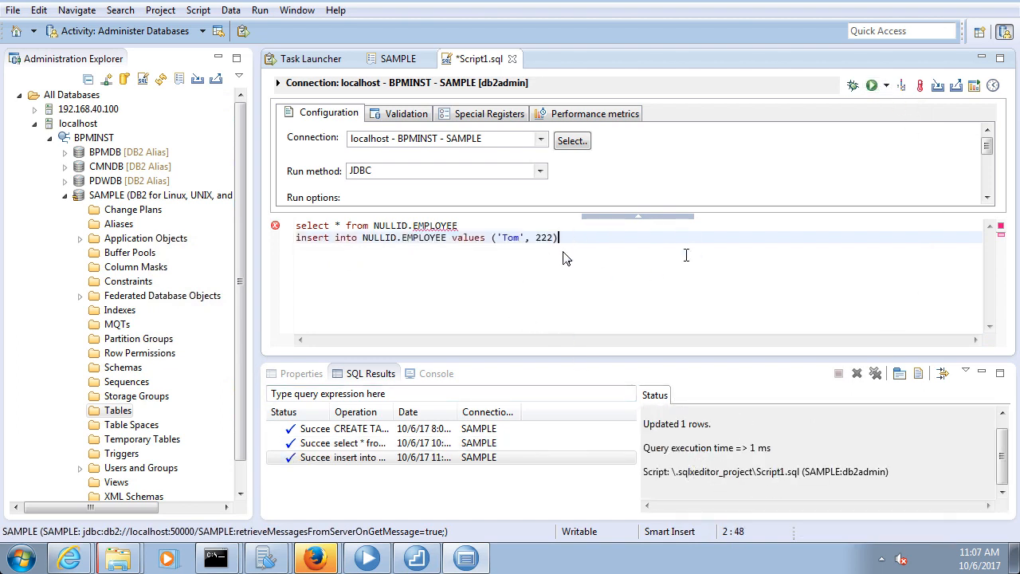
pyautogui.click(487, 224)
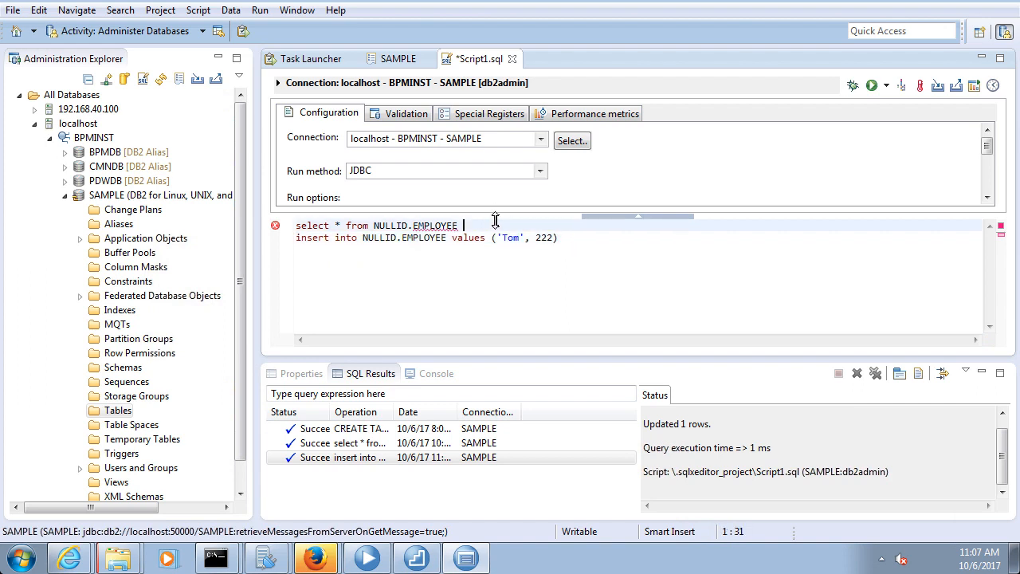
pyautogui.moveTo(497, 224); pyautogui.dragTo(241, 223)
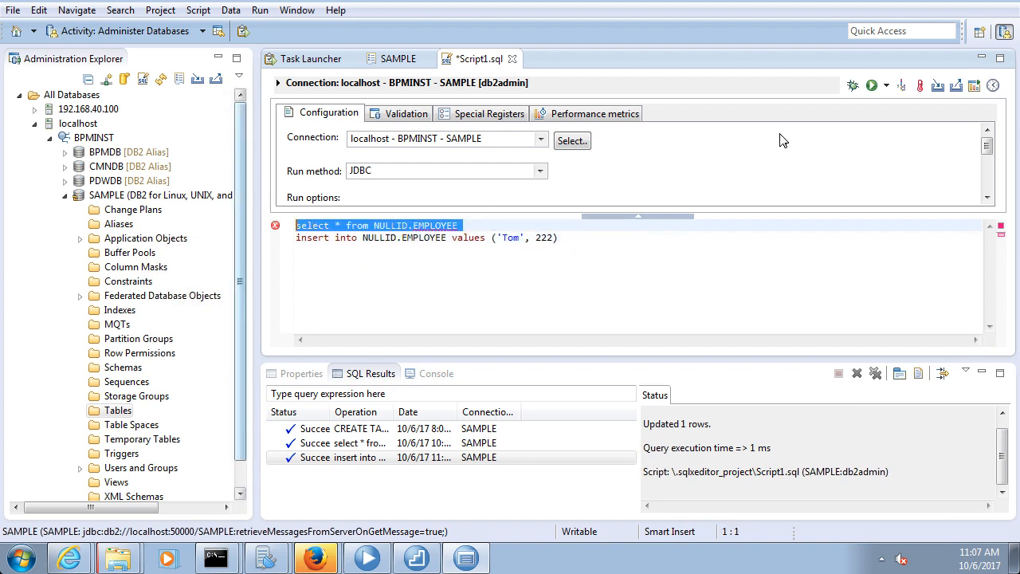
pyautogui.click(871, 85)
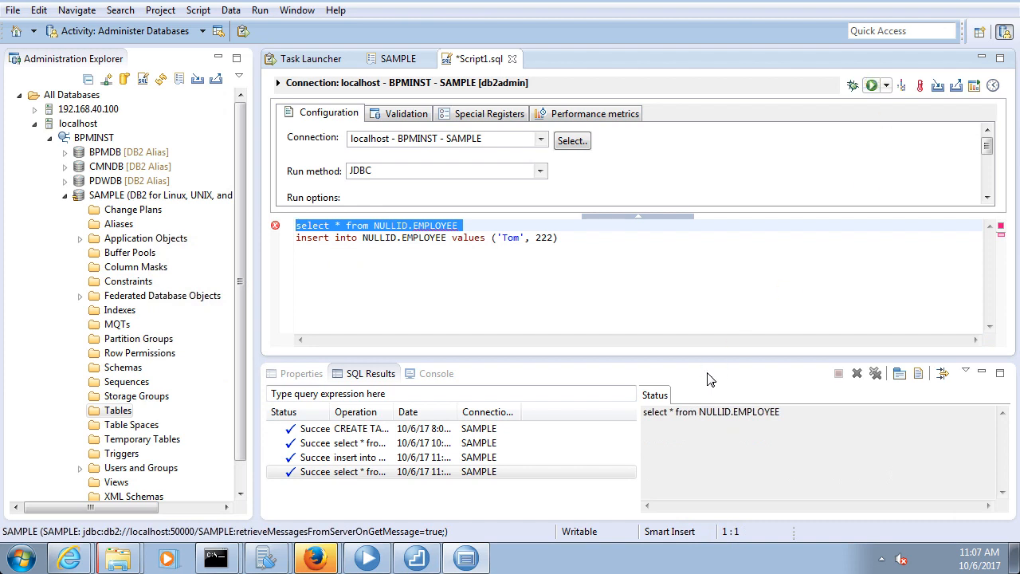
pyautogui.click(688, 395)
pyautogui.click(728, 436)
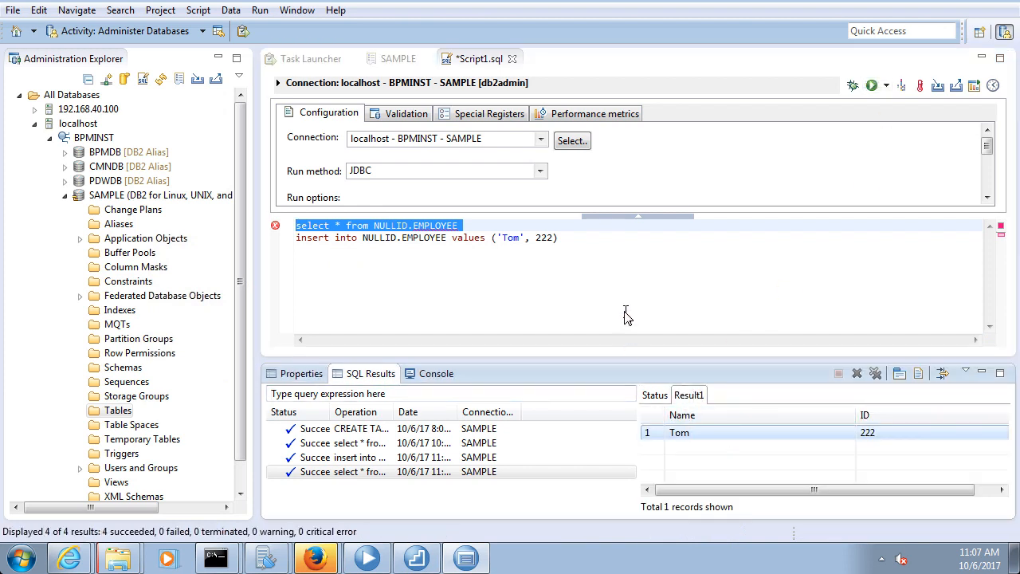
pyautogui.click(593, 275)
pyautogui.moveTo(569, 243); pyautogui.dragTo(290, 239)
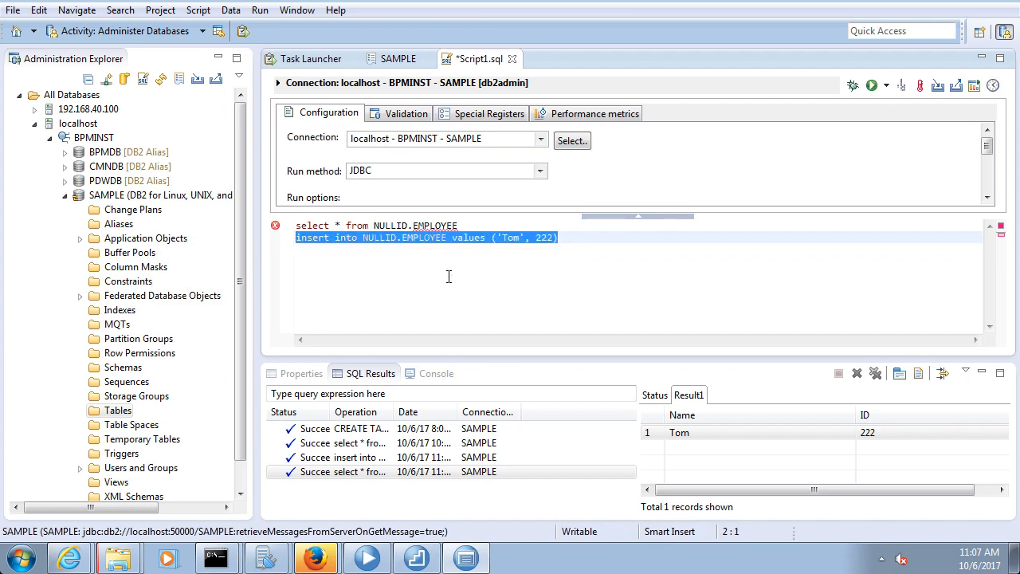
# Paste the insert statement ending ('Tom', 222) between quotes in the step's sql input
pyautogui.click(367, 558)
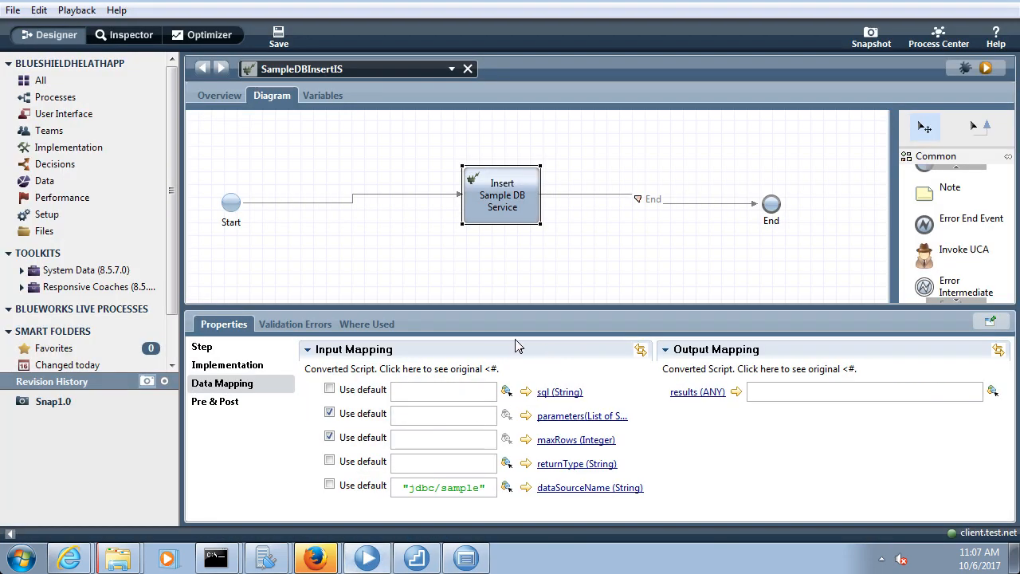
pyautogui.click(449, 391)
pyautogui.write('""')
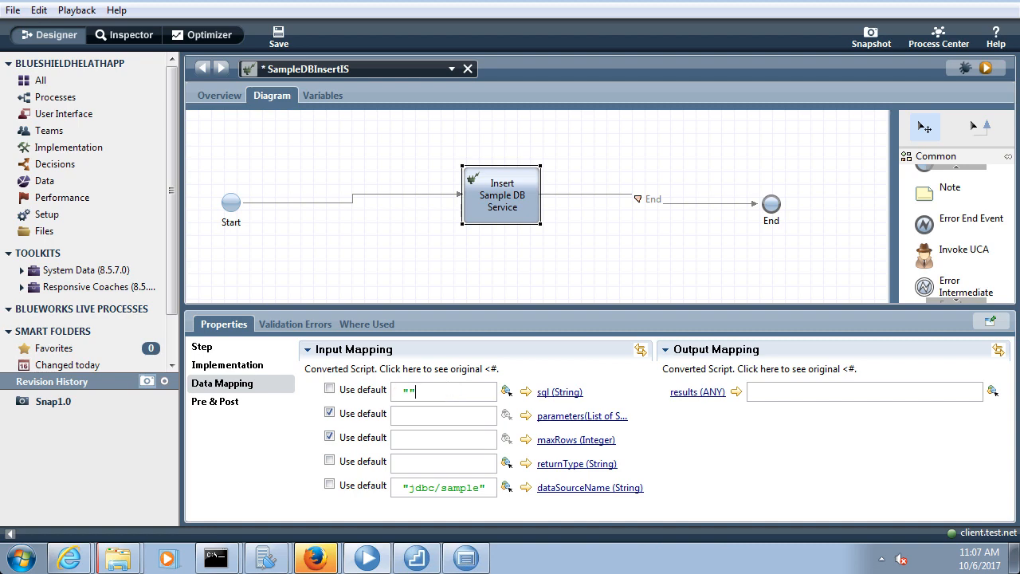
pyautogui.hotkey('ctrl', 'v')
pyautogui.moveTo(439, 394); pyautogui.dragTo(427, 395)
pyautogui.click(452, 395)
pyautogui.hotkey('ctrl', 'a')
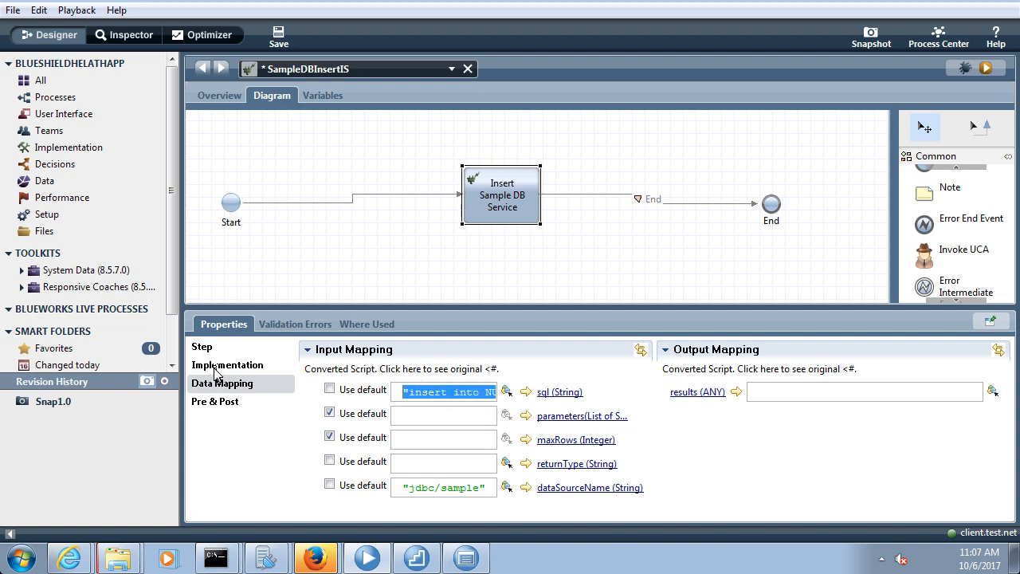
pyautogui.click(389, 241)
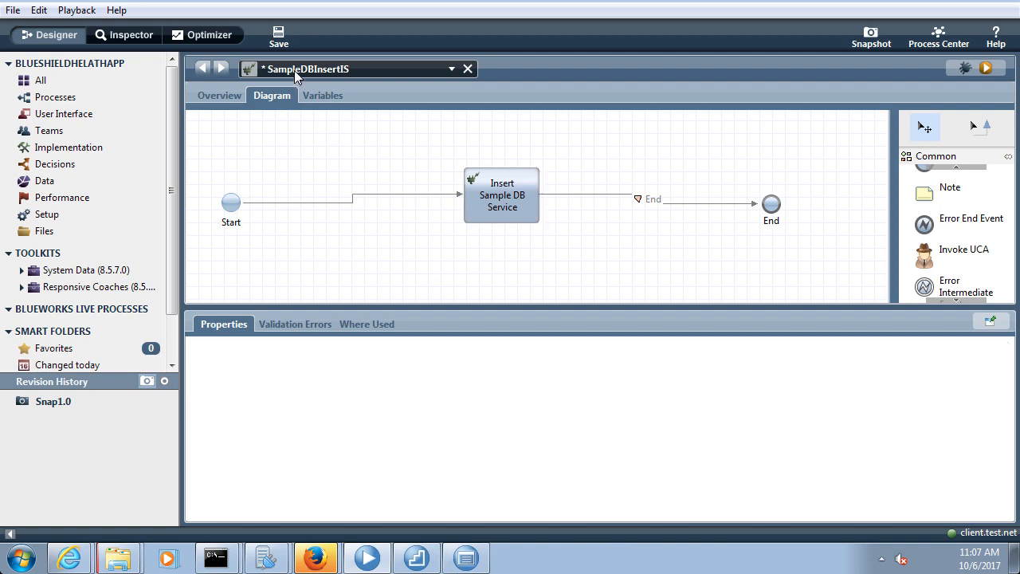
# Add and save the String input variables sql and jndiName for SampleDBInsertIS
pyautogui.click(319, 95)
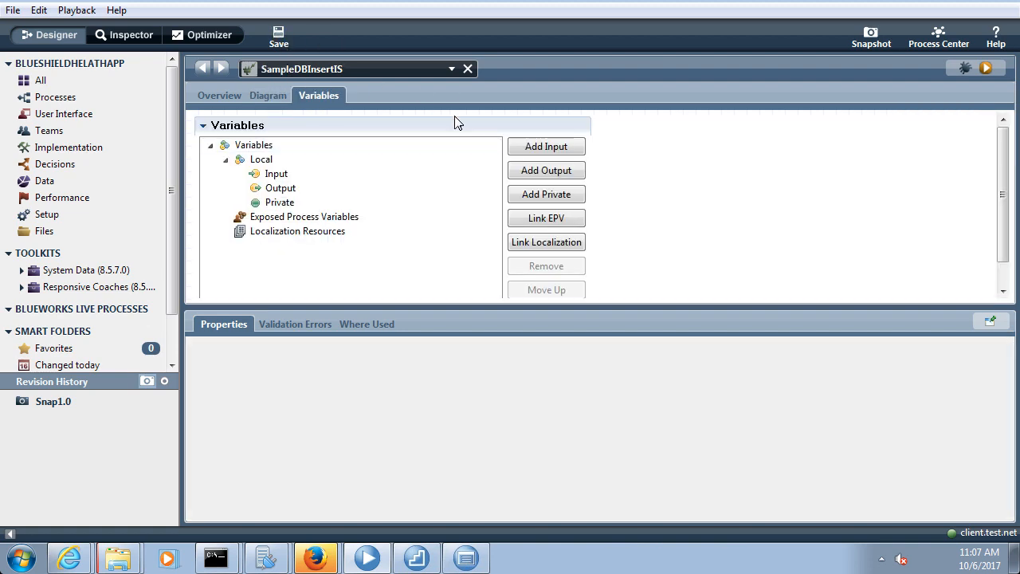
pyautogui.click(546, 146)
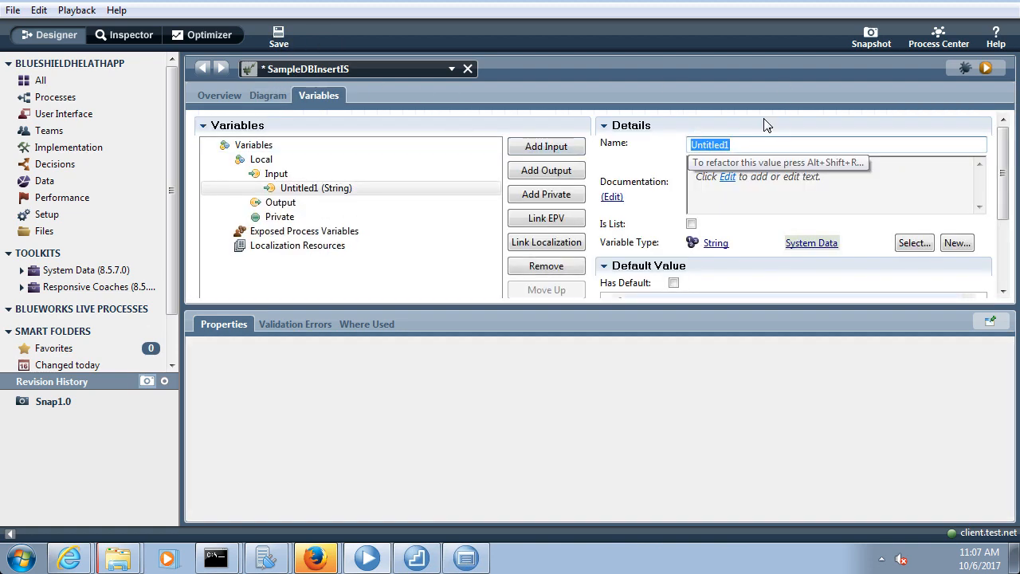
pyautogui.write('sql')
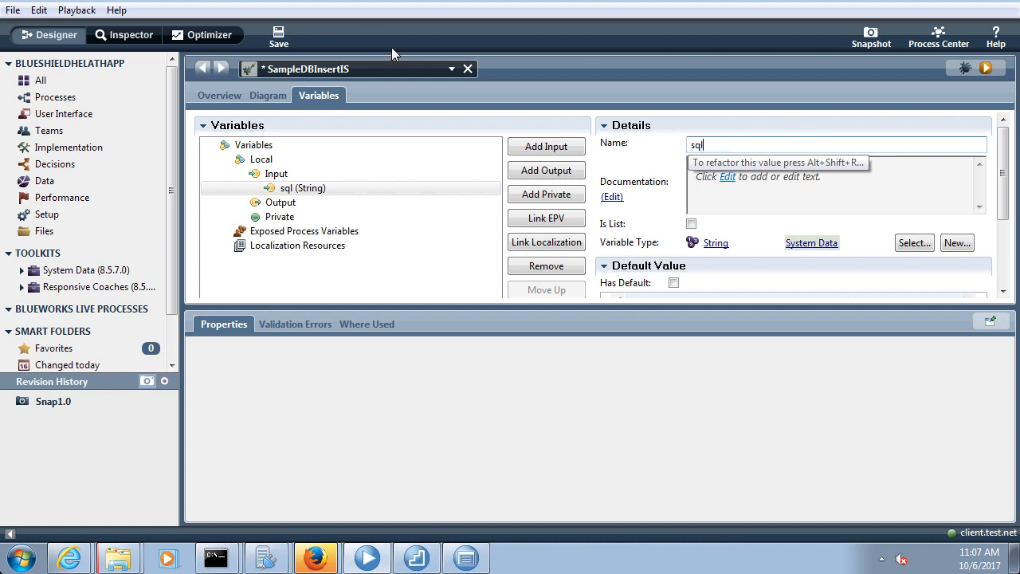
pyautogui.click(281, 35)
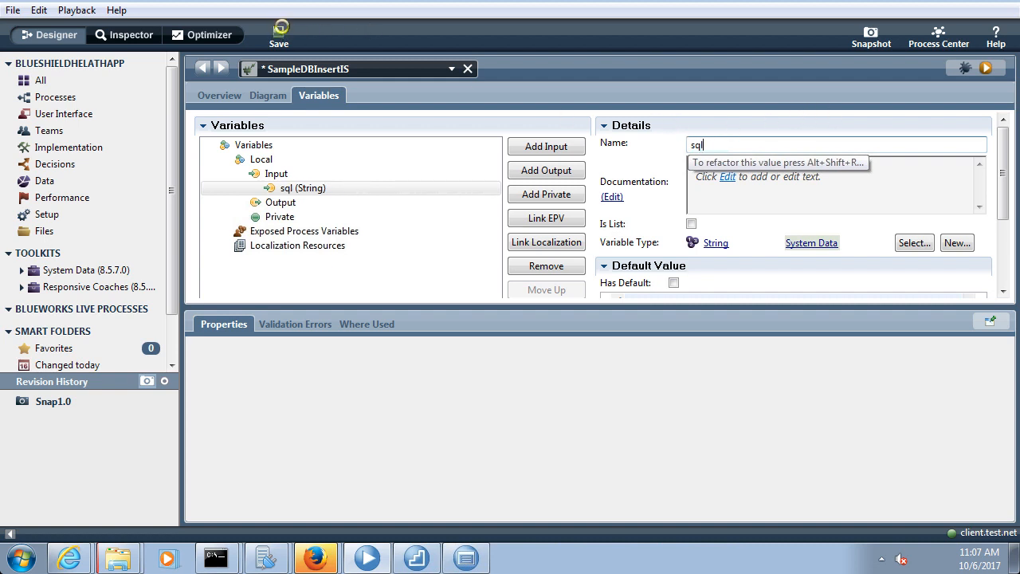
pyautogui.click(547, 146)
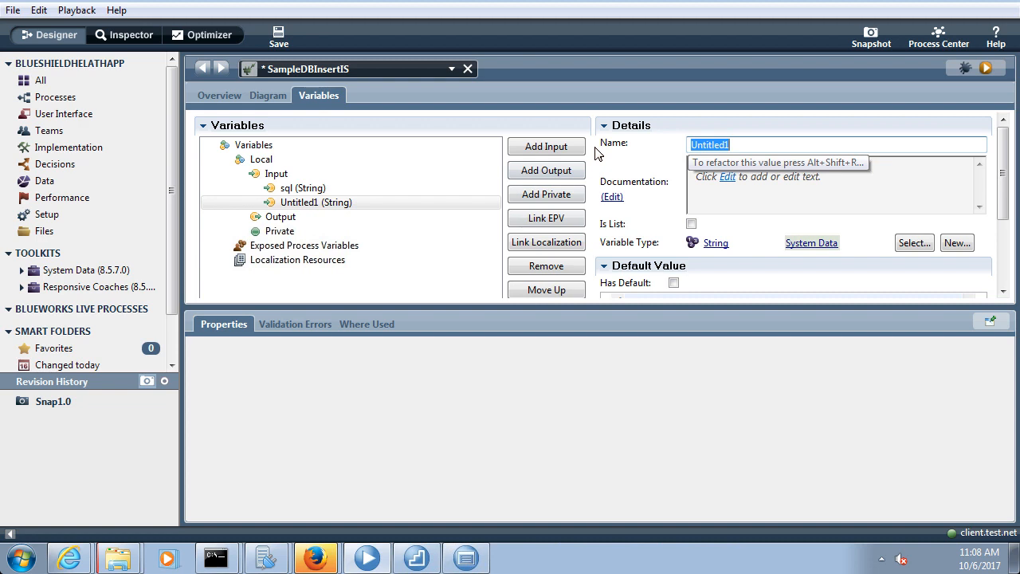
pyautogui.write('jn')
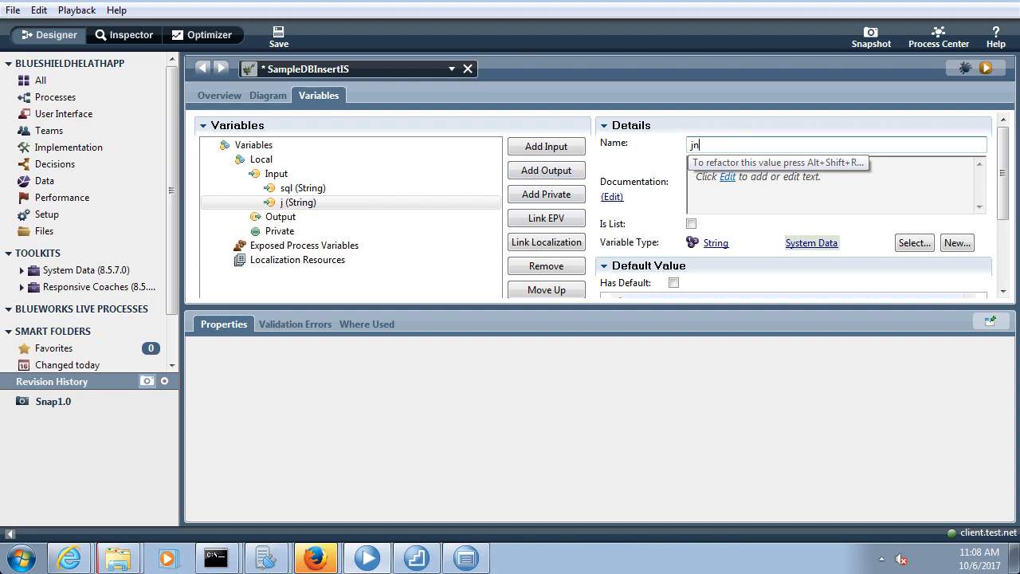
pyautogui.write('diName')
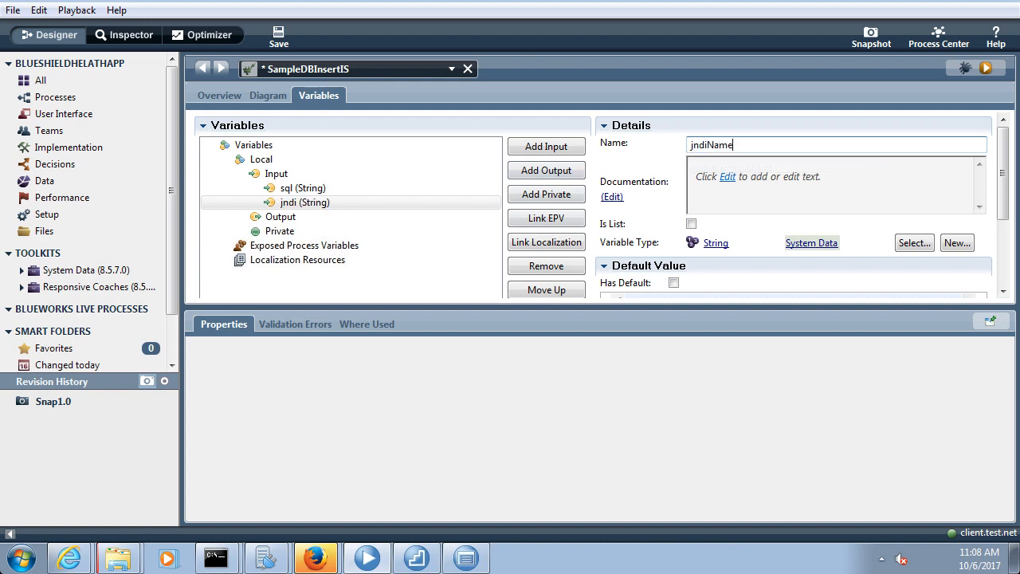
pyautogui.click(279, 35)
pyautogui.click(294, 202)
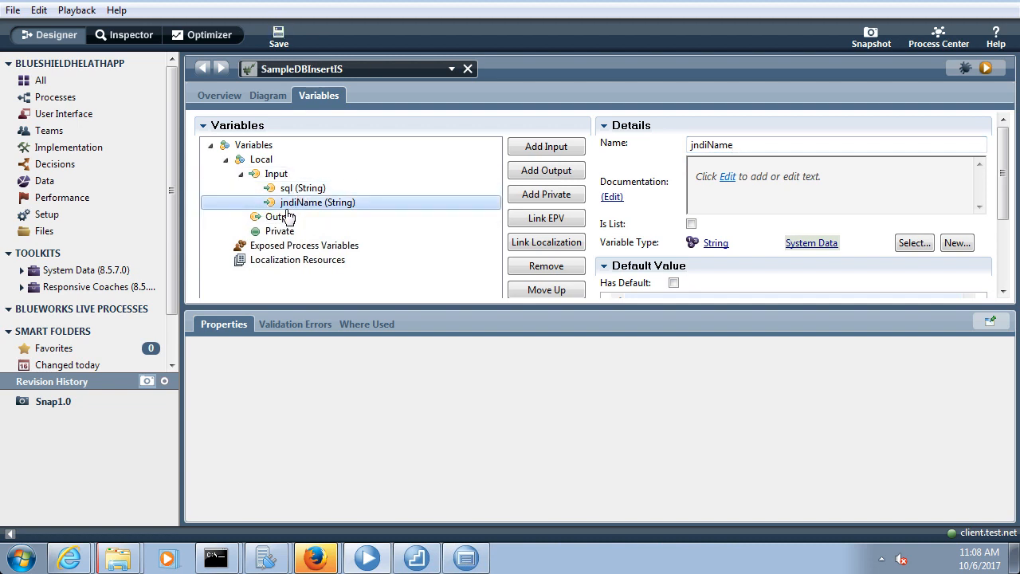
pyautogui.click(268, 95)
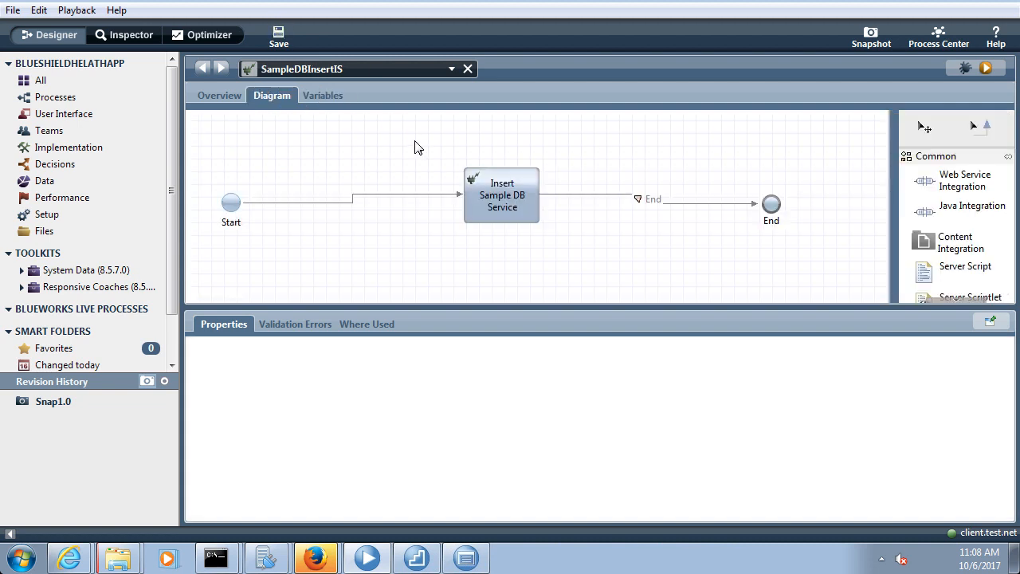
# In the step's data mapping, change the sql values from Tom, 222 to David, 333 and save
pyautogui.click(501, 187)
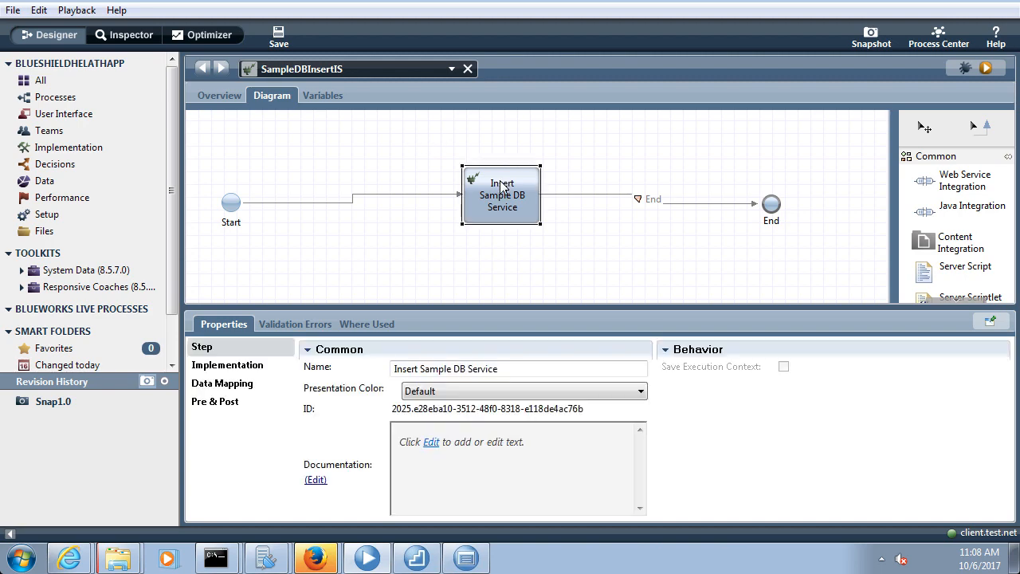
pyautogui.click(247, 366)
pyautogui.click(236, 391)
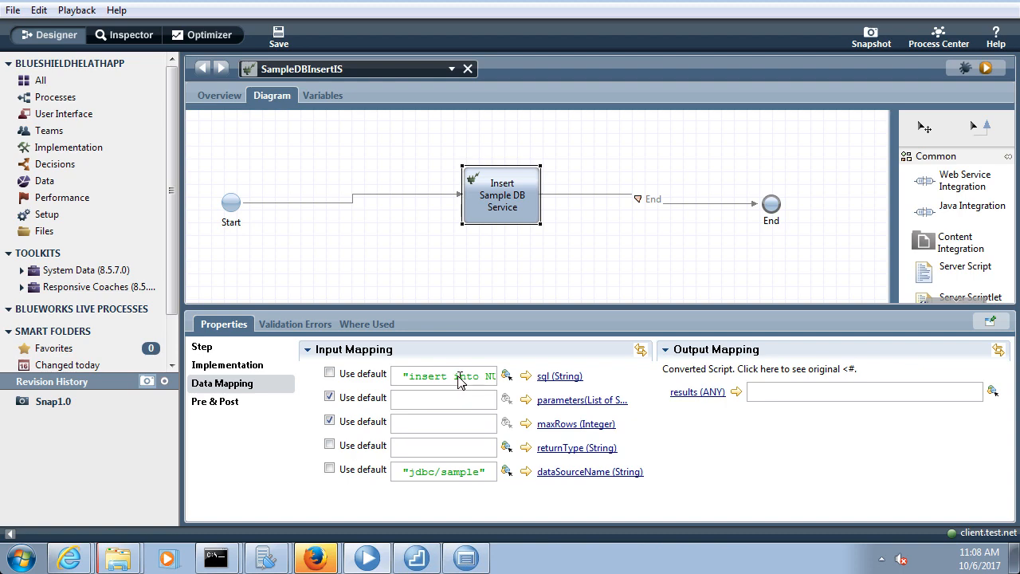
pyautogui.press('Right')
pyautogui.press('Right')
pyautogui.press('Right')
pyautogui.press('Right')
pyautogui.press('Right')
pyautogui.press('Right')
pyautogui.press('Right')
pyautogui.press('Right')
pyautogui.press('Right')
pyautogui.press('Right')
pyautogui.press('Right')
pyautogui.press('Right')
pyautogui.press('Right')
pyautogui.press('Right')
pyautogui.press('Right')
pyautogui.press('Right')
pyautogui.press('Right')
pyautogui.press('Right')
pyautogui.press('Right')
pyautogui.press('Right')
pyautogui.hotkey('shift', 'Left')
pyautogui.hotkey('shift', 'Left')
pyautogui.hotkey('shift', 'Left')
pyautogui.write('Davi')
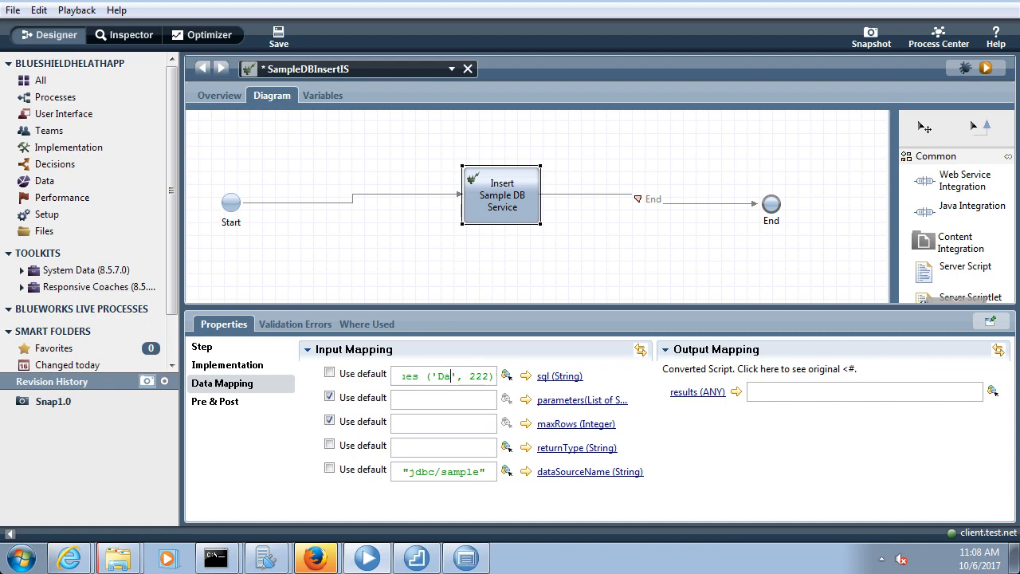
pyautogui.press('Right')
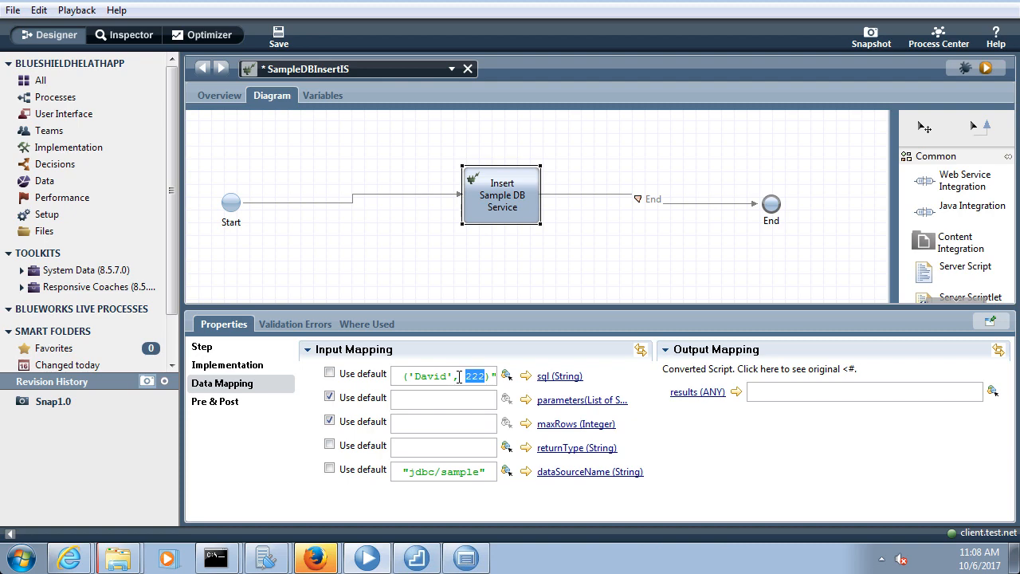
pyautogui.write('333')
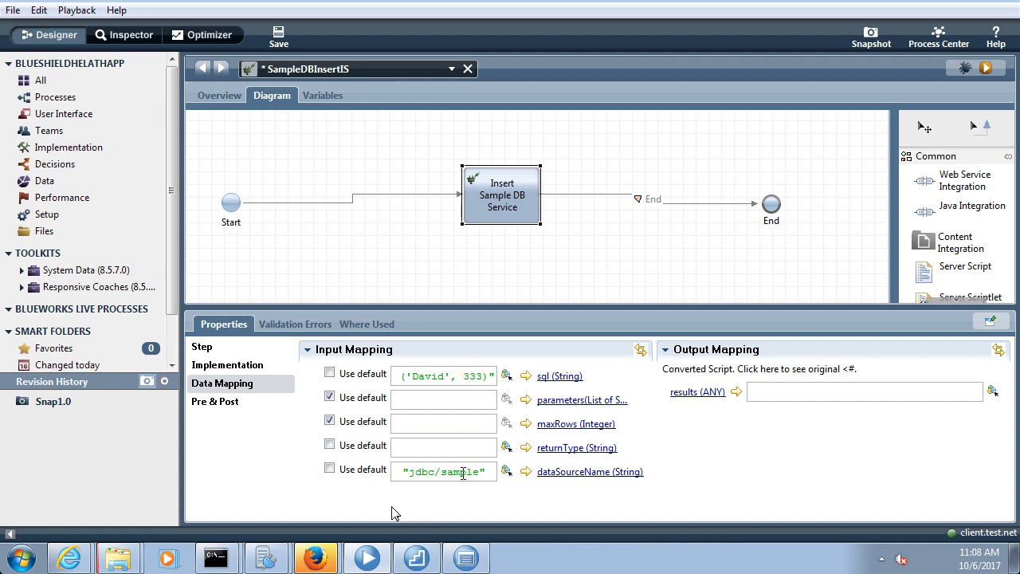
pyautogui.click(279, 35)
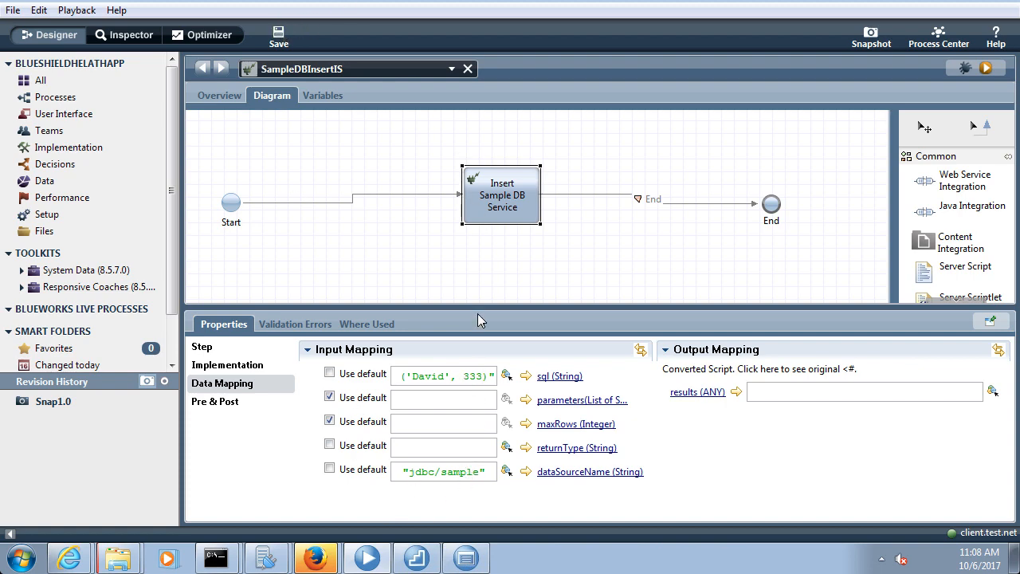
# Quote the ID as '333', save, and check the jdbc/sample data source value
pyautogui.click(477, 376)
pyautogui.write("'")
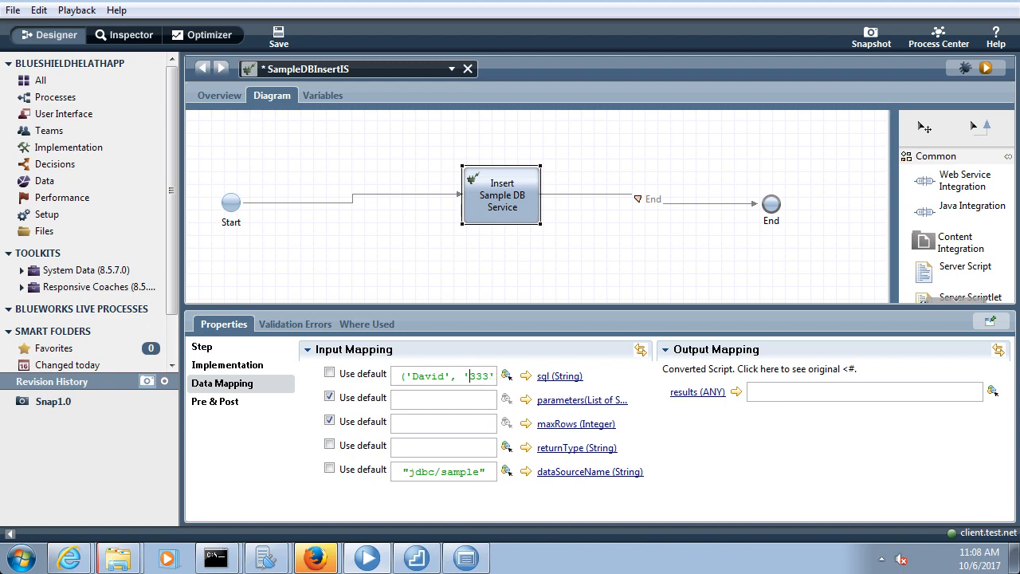
pyautogui.click(279, 35)
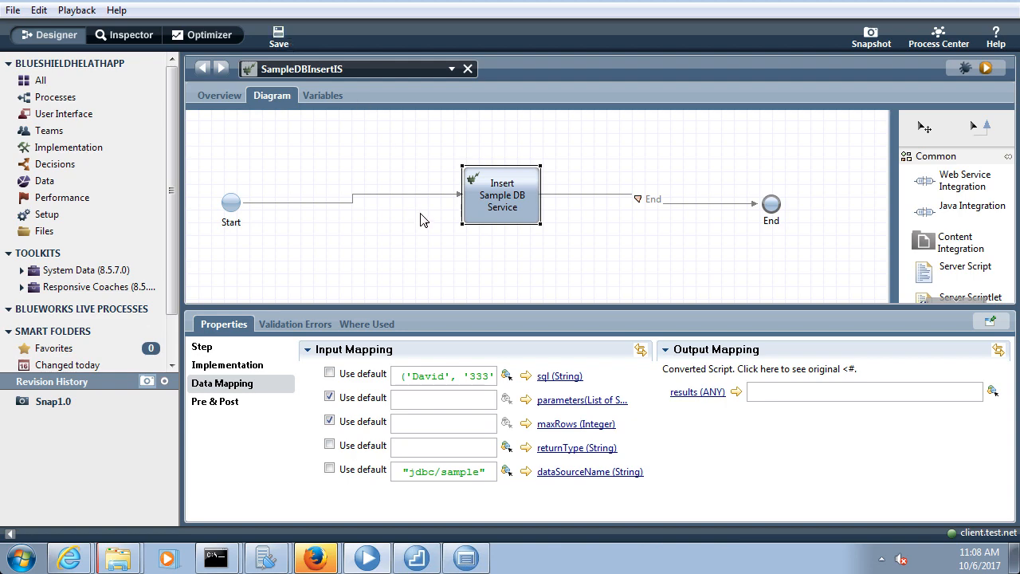
pyautogui.click(440, 477)
pyautogui.hotkey('ctrl', 'a')
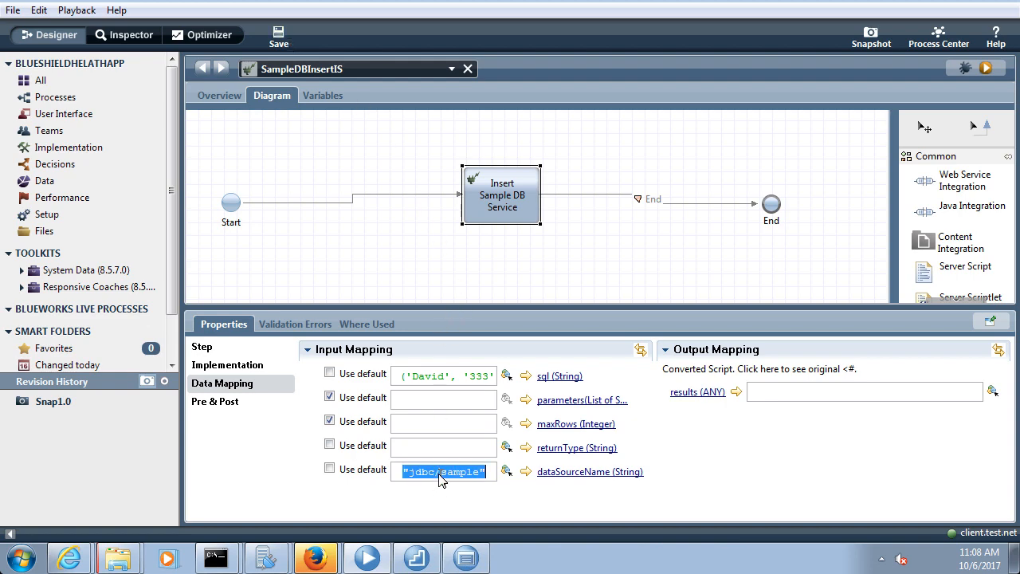
pyautogui.click(440, 476)
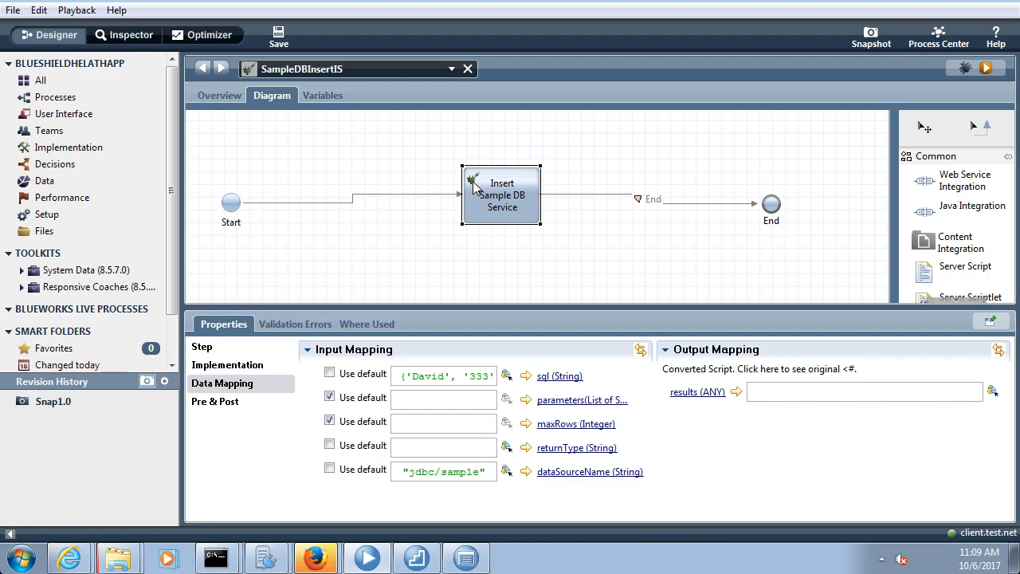
# Stop the Process Center deployment environment from Quick Start with the cell admin login, then minimize Quick Start
pyautogui.click(362, 553)
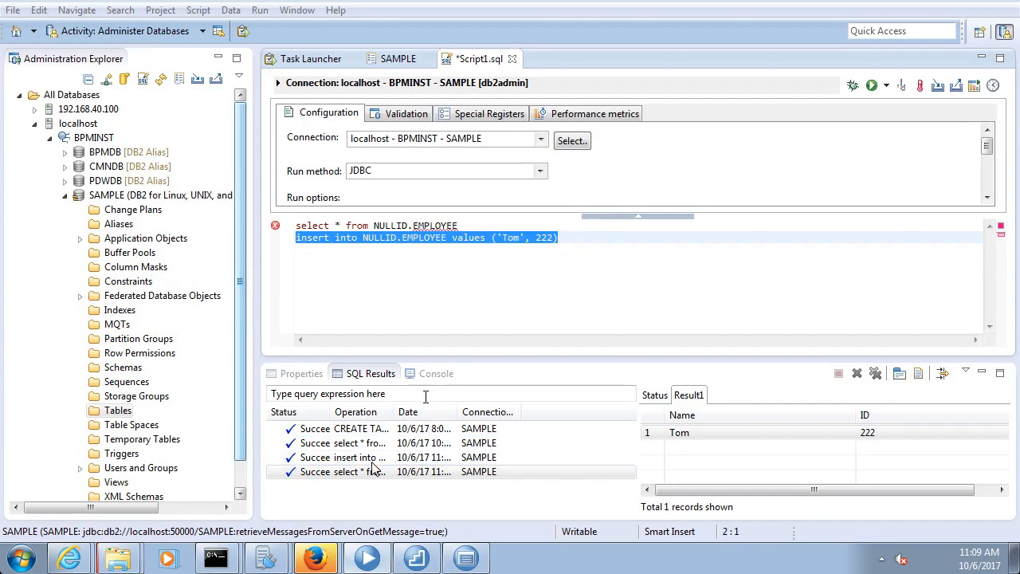
pyautogui.click(369, 550)
pyautogui.click(417, 558)
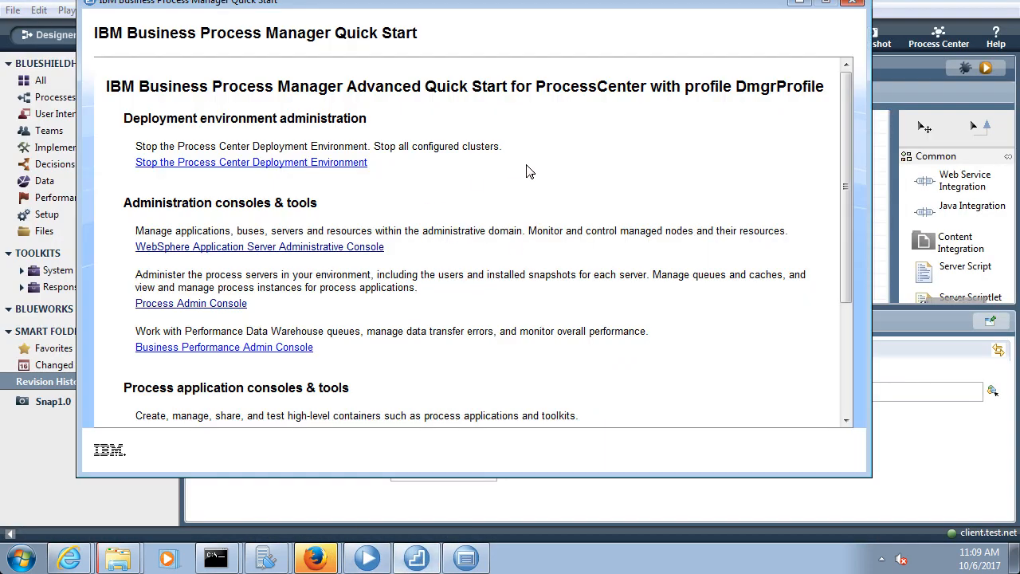
pyautogui.click(280, 163)
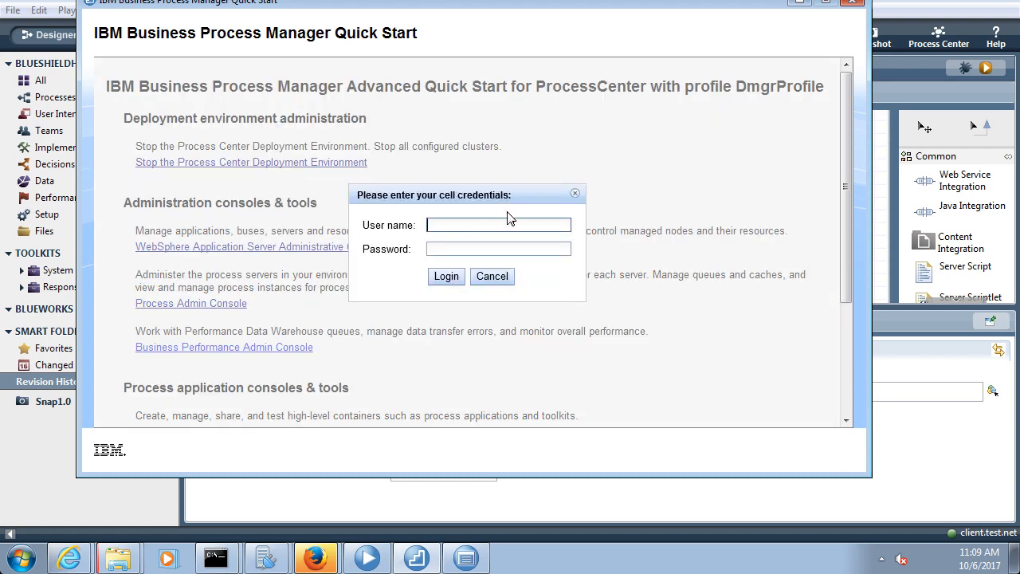
pyautogui.write('wasadmin')
pyautogui.press('Tab')
pyautogui.write('wasadmin')
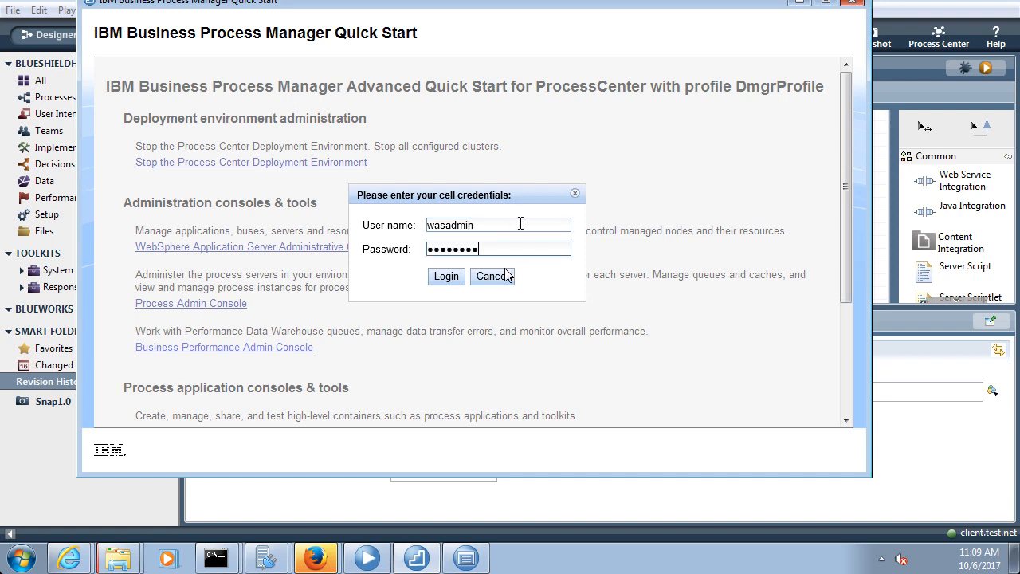
pyautogui.click(447, 276)
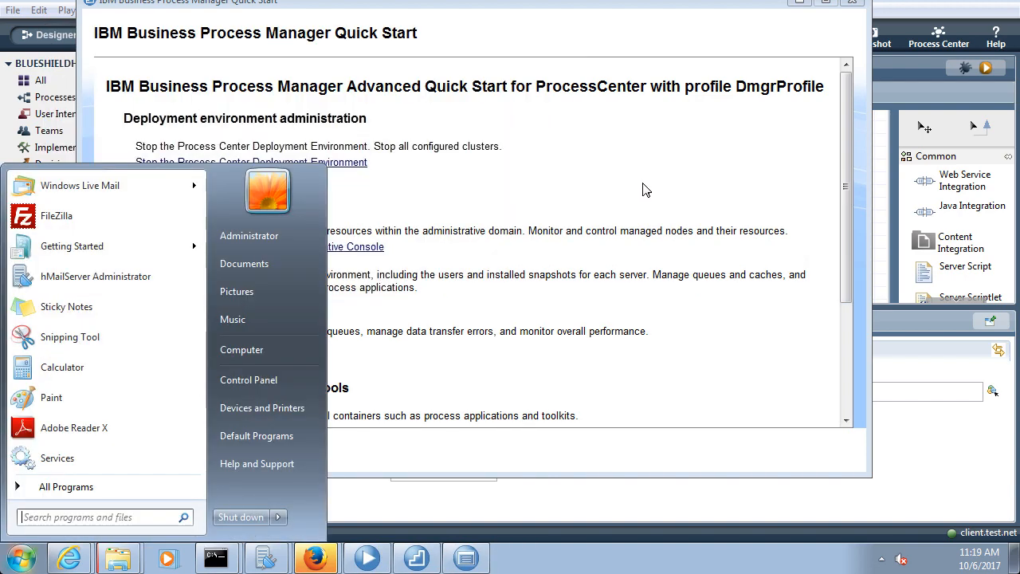
pyautogui.click(646, 190)
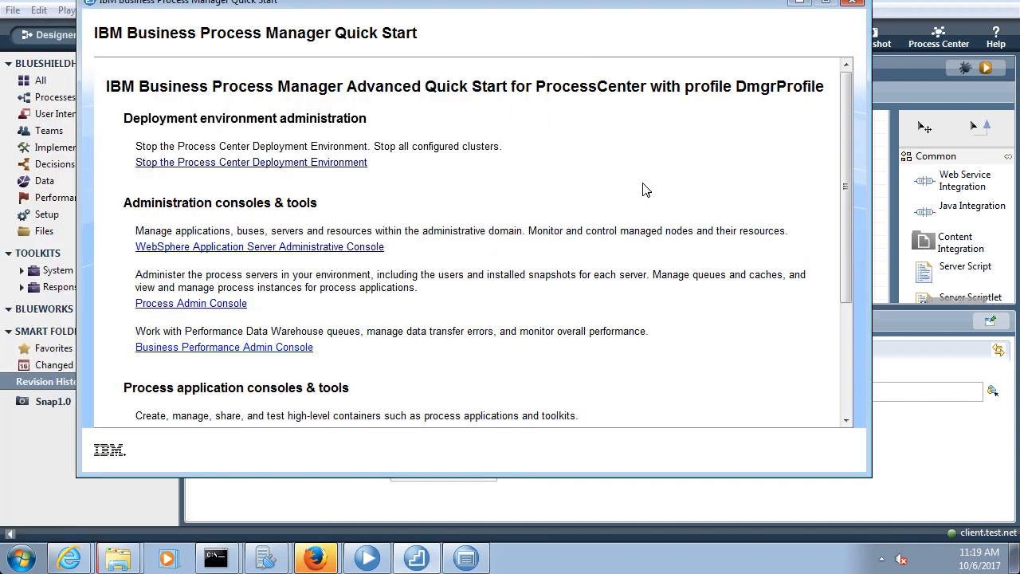
pyautogui.click(801, 4)
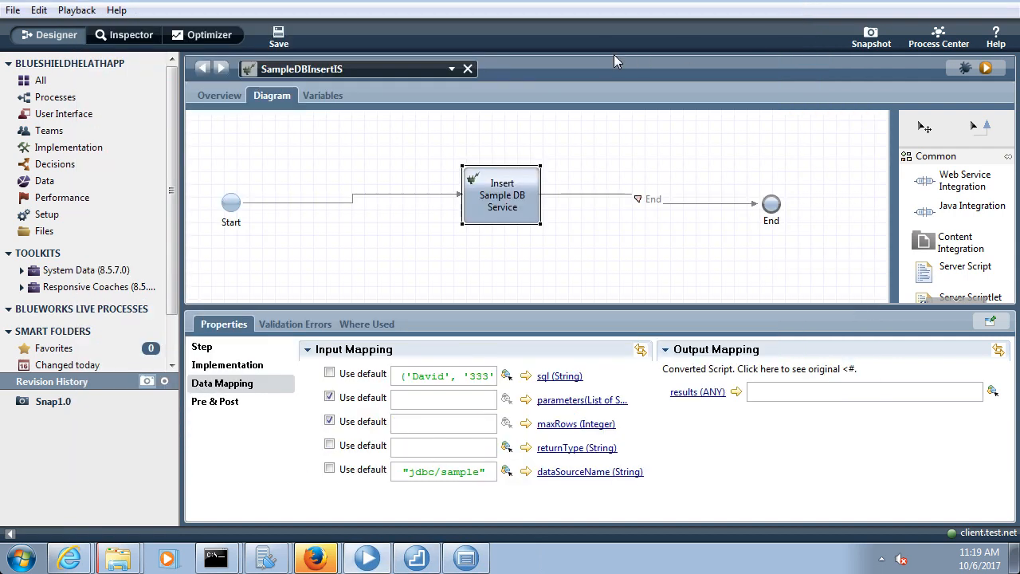
# Run SampleDBInsertIS in the browser and continue past the client.test.net certificate warning
pyautogui.click(531, 233)
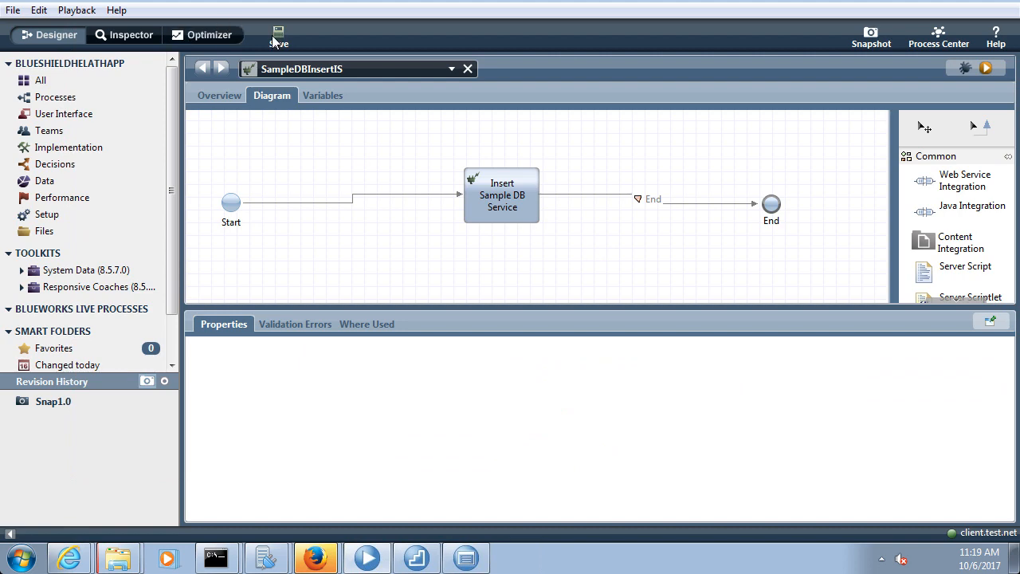
pyautogui.click(986, 70)
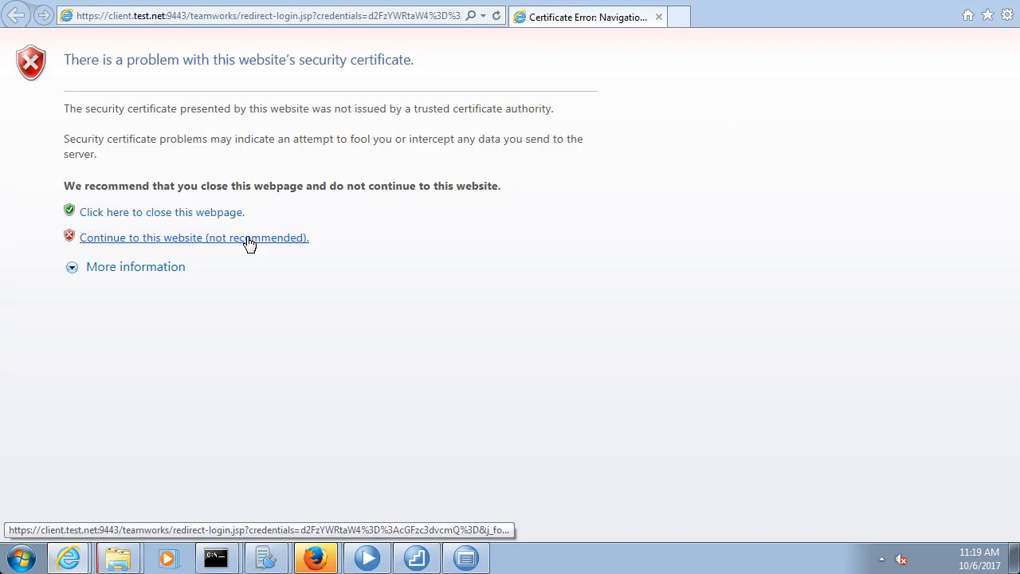
pyautogui.click(247, 239)
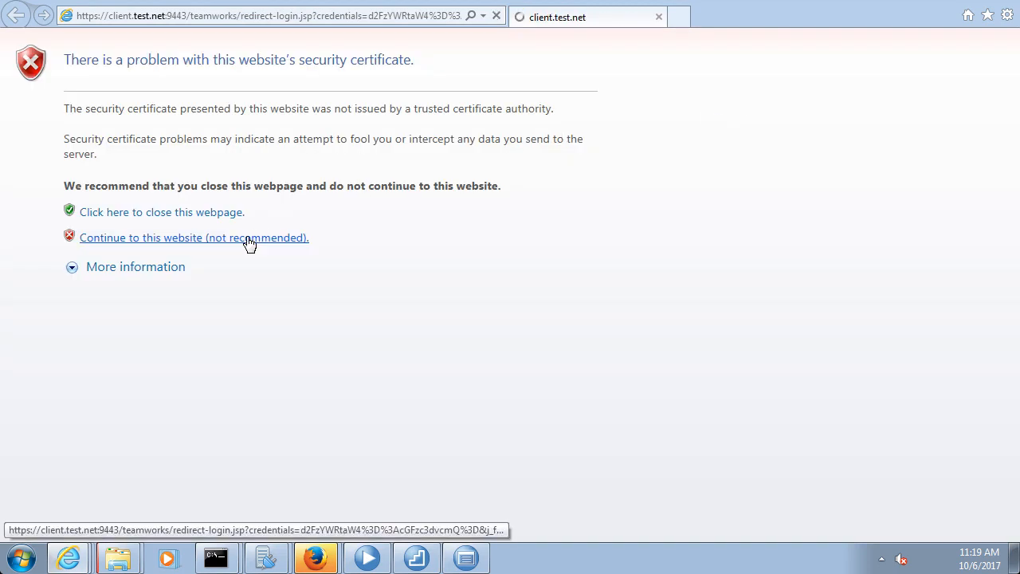
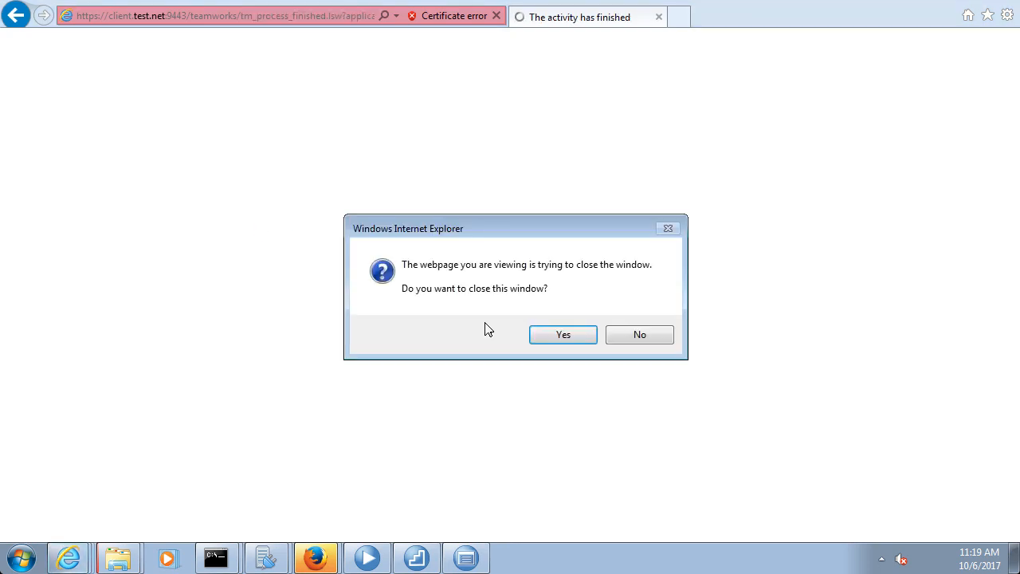
# Close the finished-activity browser window and return to the Data Studio SQL editor
pyautogui.click(560, 335)
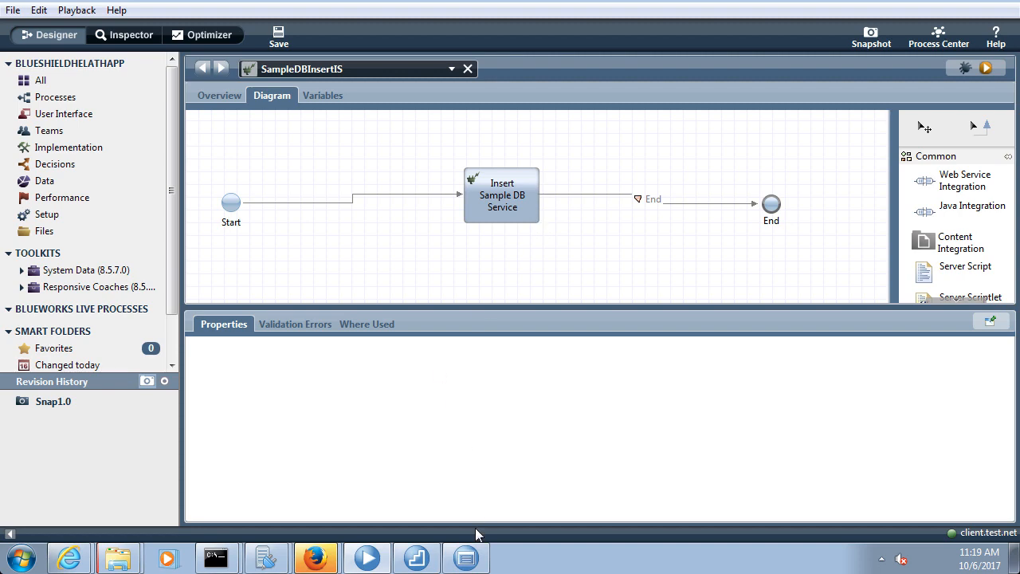
pyautogui.click(464, 560)
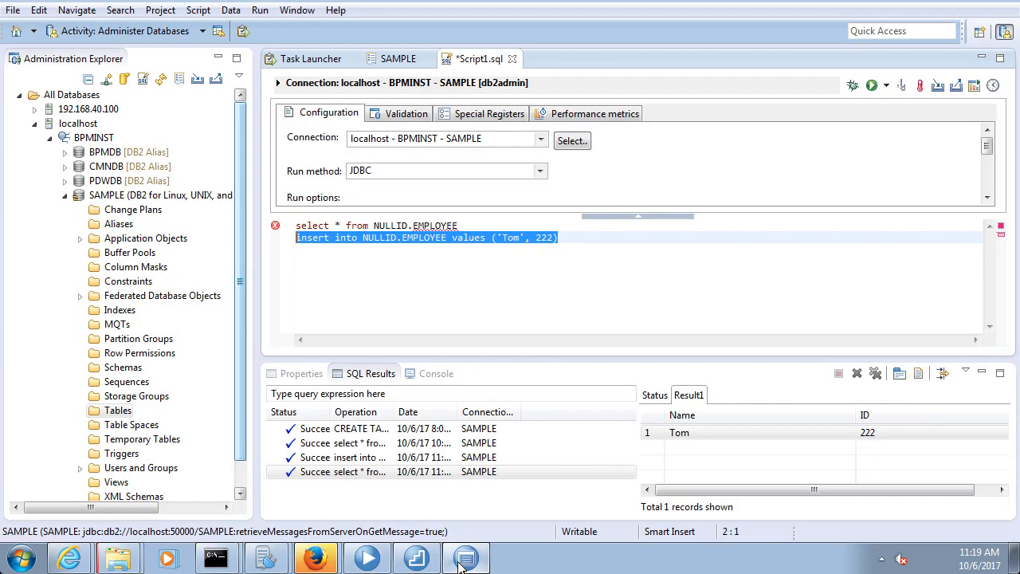
# Re-run the select * from NULLID.EMPLOYEE query and confirm the new ID 333 row in Result1
pyautogui.click(581, 240)
pyautogui.moveTo(506, 226); pyautogui.dragTo(226, 226)
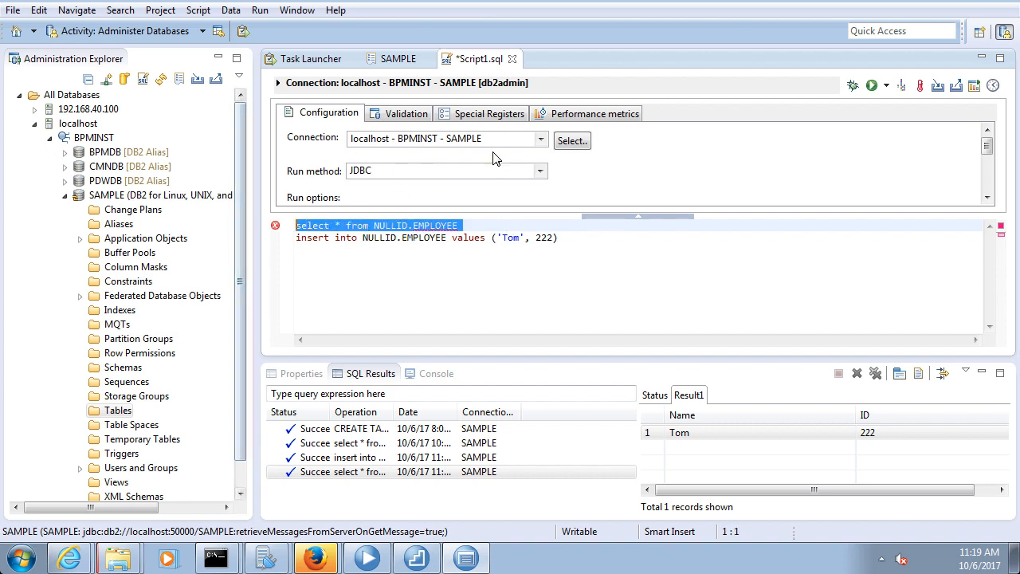
pyautogui.click(870, 90)
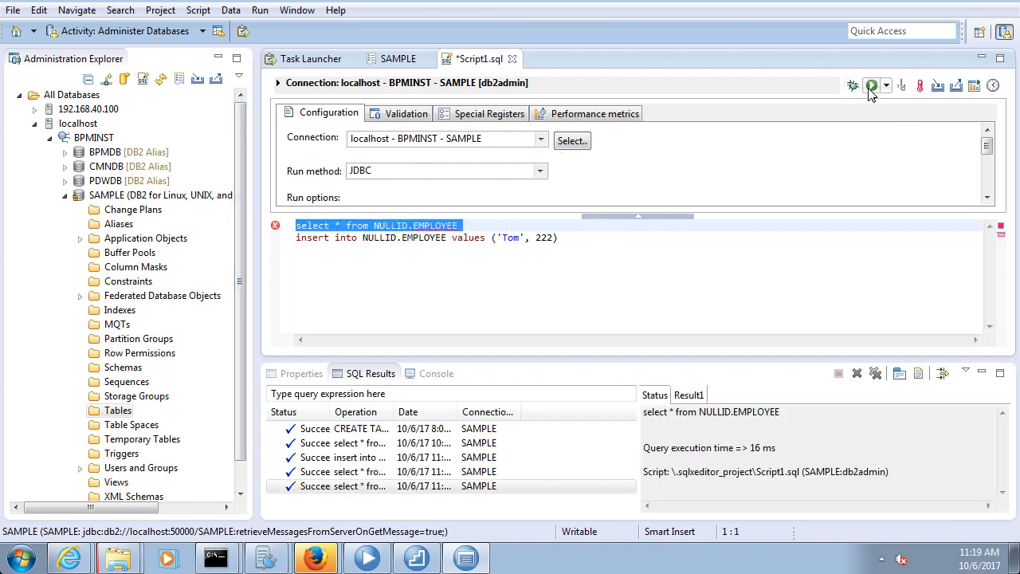
pyautogui.click(687, 397)
pyautogui.click(680, 447)
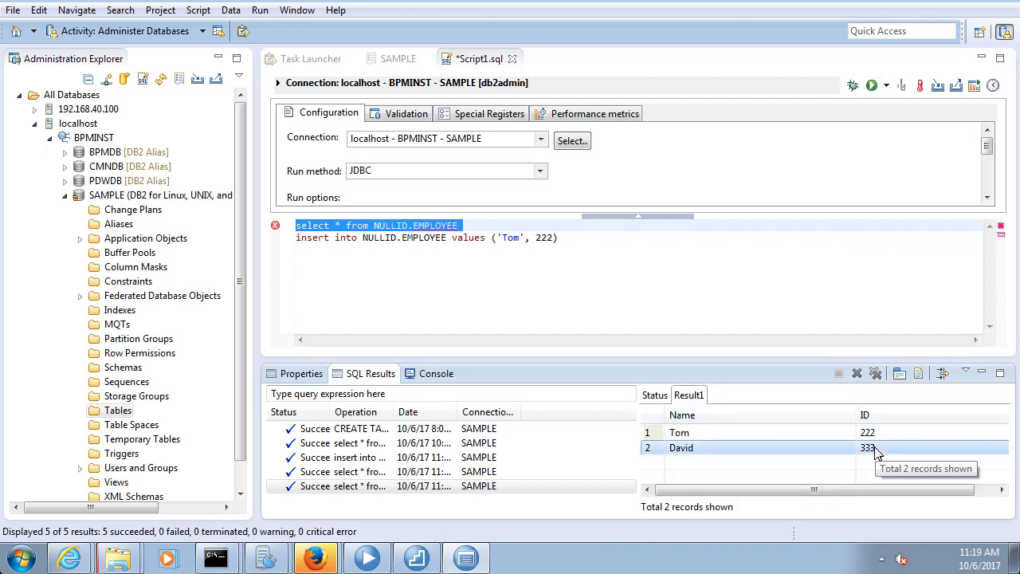
pyautogui.click(376, 562)
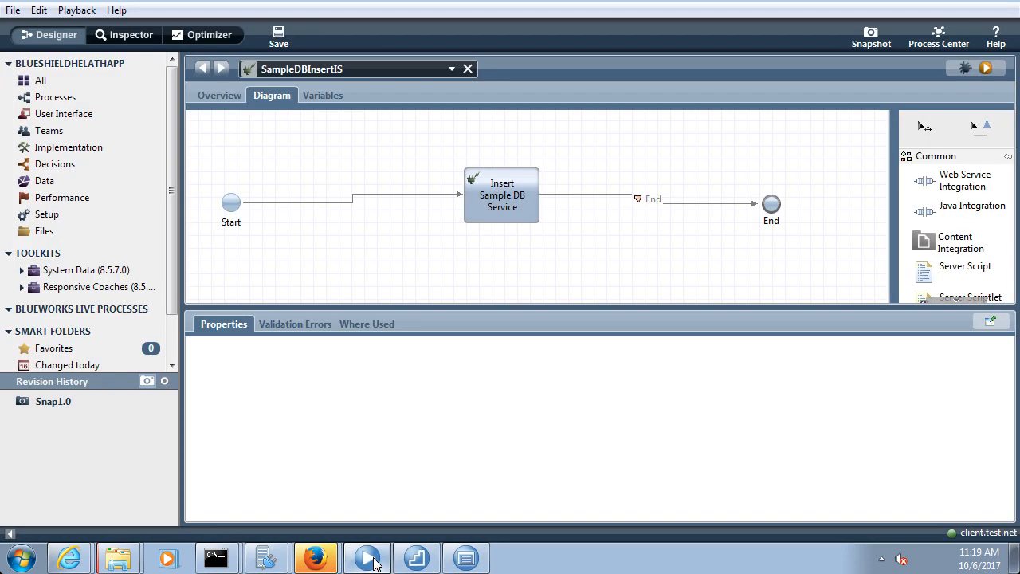
# Inspect Insert Sample DB Service's implementation and insert SQL mapping, moving the activity up-right
pyautogui.click(501, 214)
pyautogui.click(255, 369)
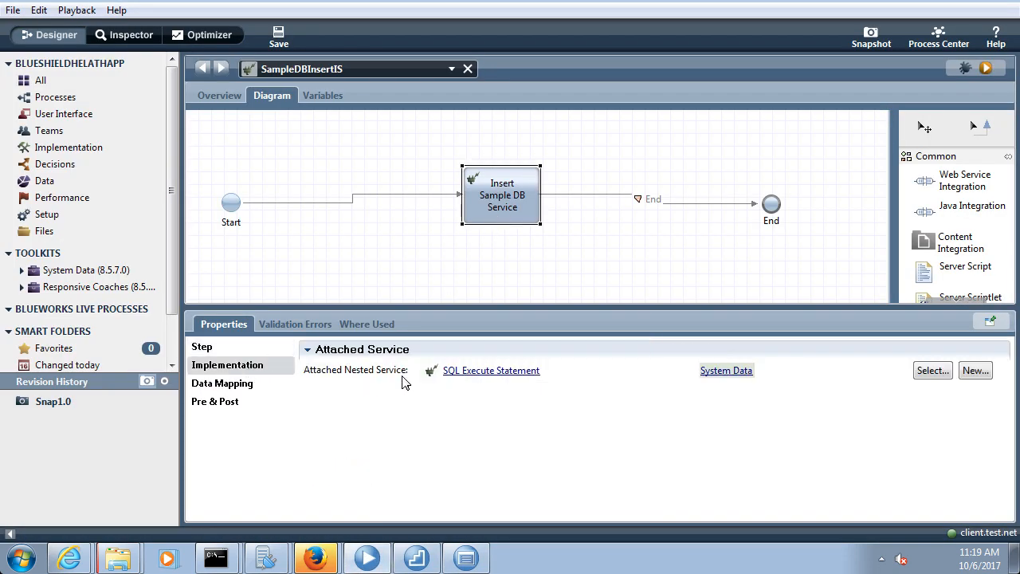
pyautogui.click(248, 386)
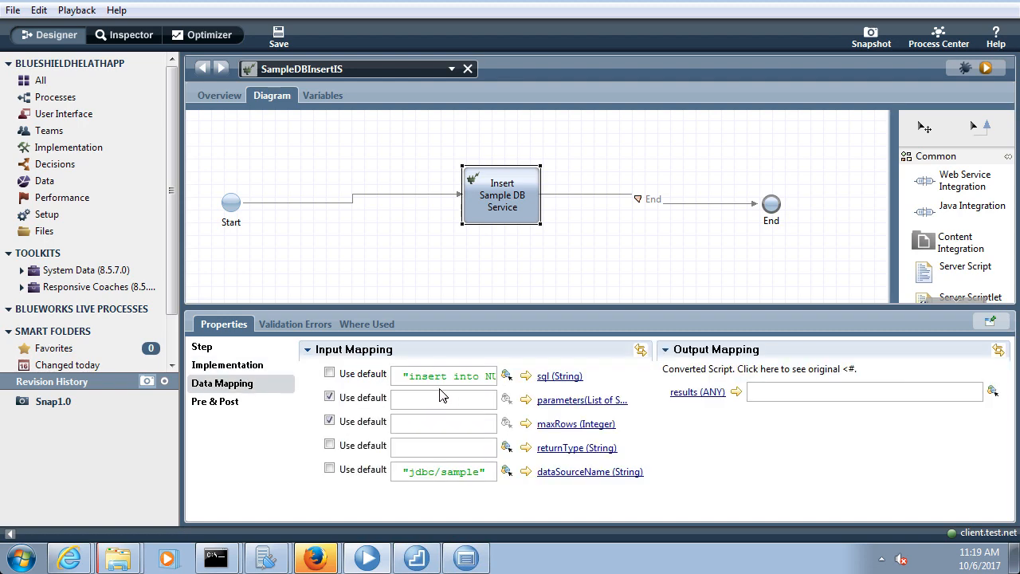
pyautogui.moveTo(495, 192); pyautogui.dragTo(559, 179)
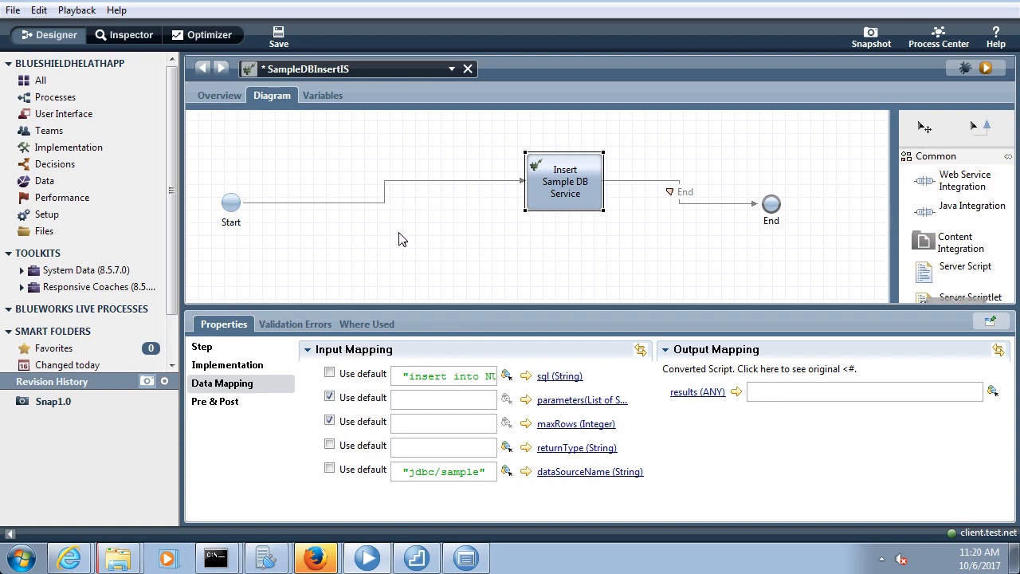
pyautogui.tripleClick(420, 378)
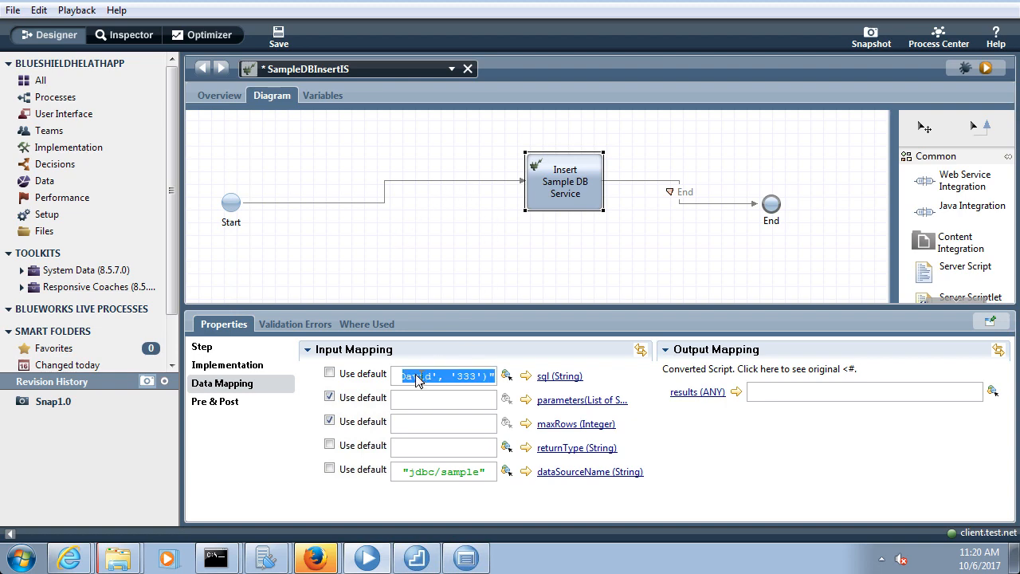
# Check the service variables, reposition the activity, save, and select the jdbc/sample data source value
pyautogui.click(325, 94)
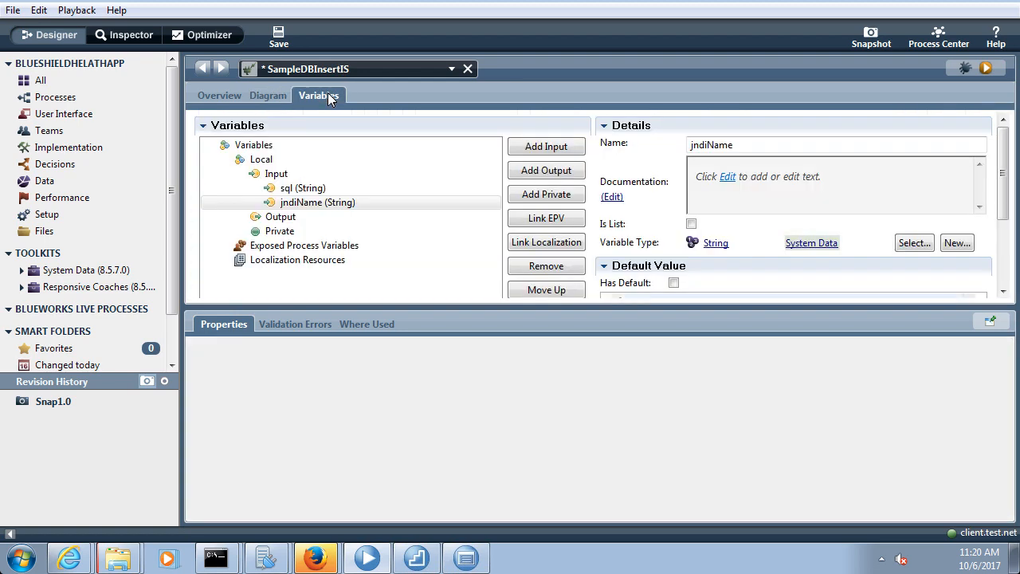
pyautogui.click(269, 95)
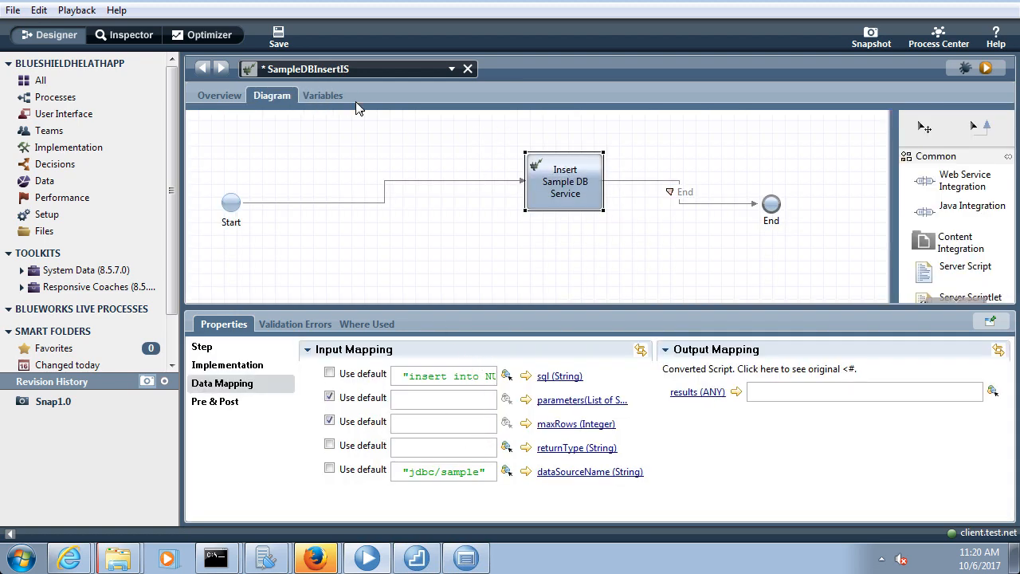
pyautogui.click(279, 36)
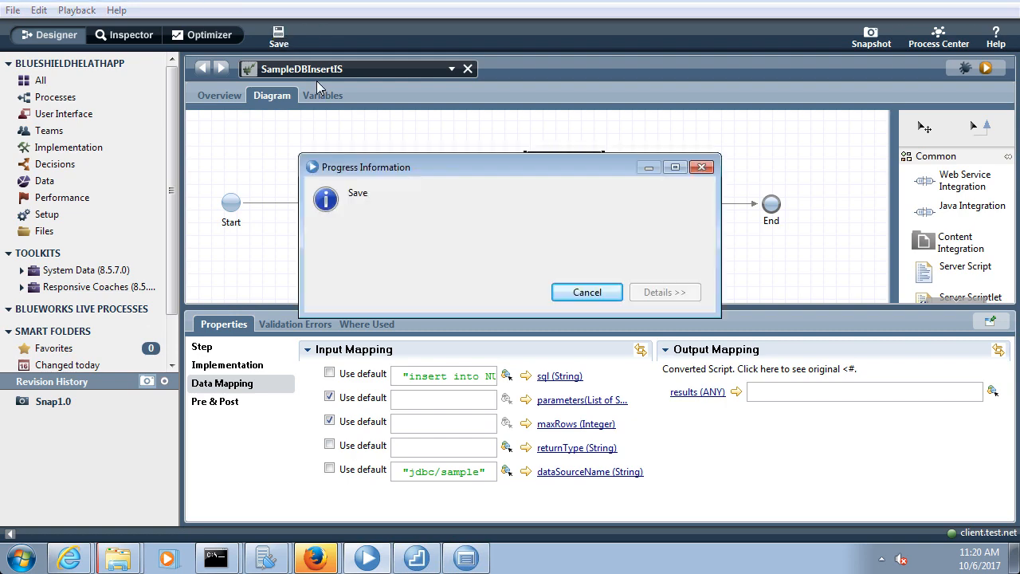
pyautogui.moveTo(552, 187); pyautogui.dragTo(539, 215)
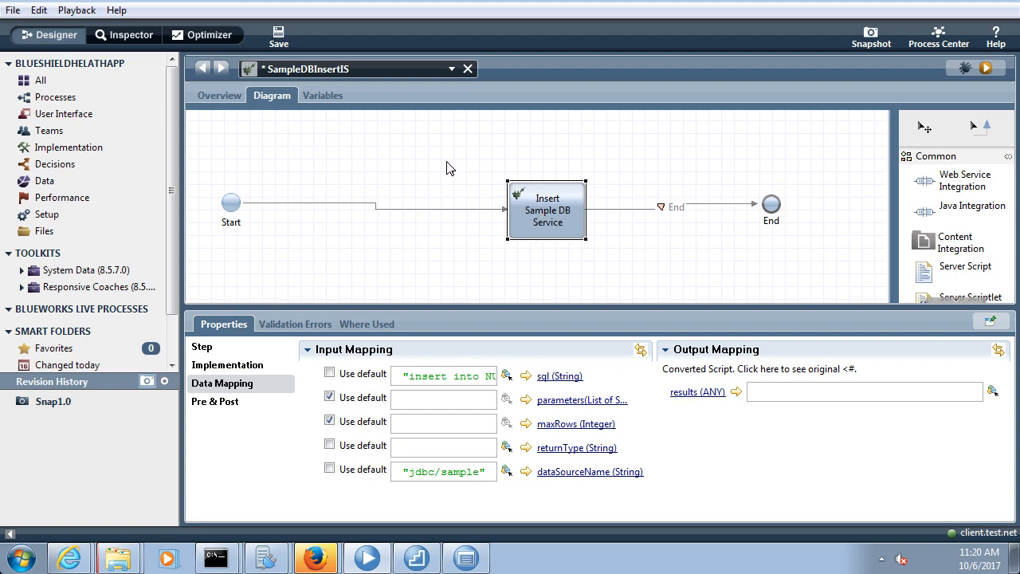
pyautogui.click(277, 32)
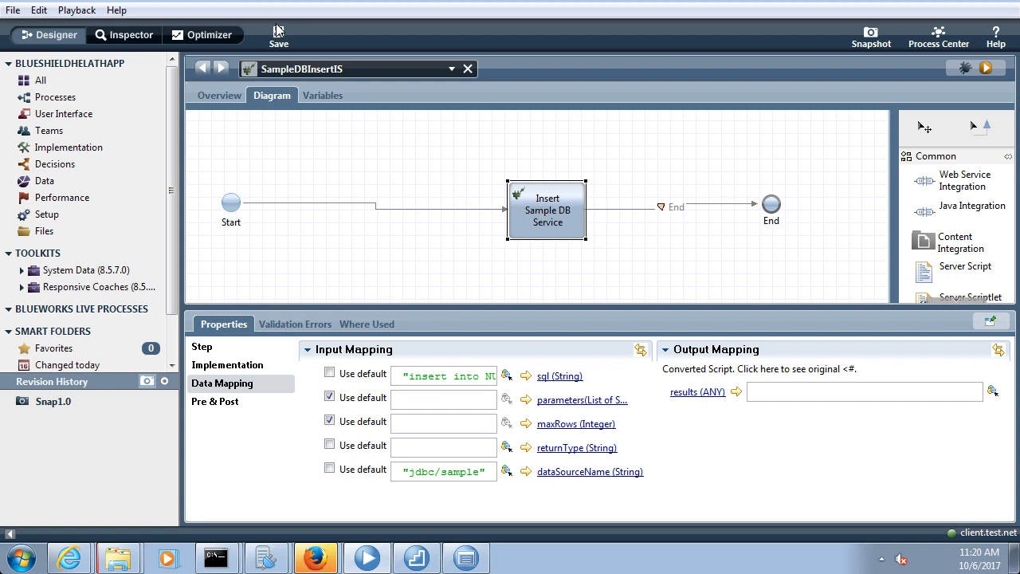
pyautogui.tripleClick(437, 471)
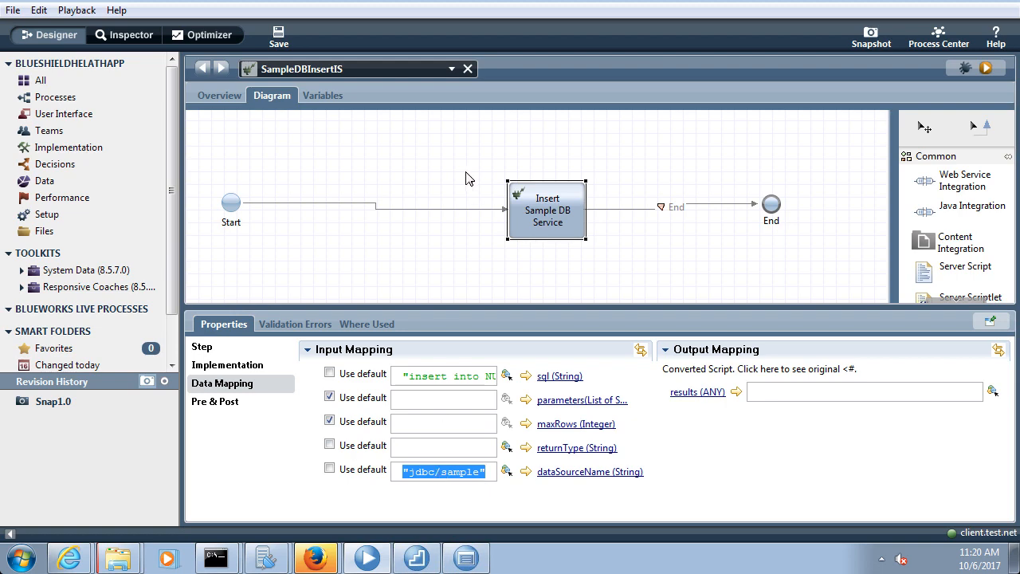
# Add a new environment variable in the Process App Settings Environment section
pyautogui.click(415, 67)
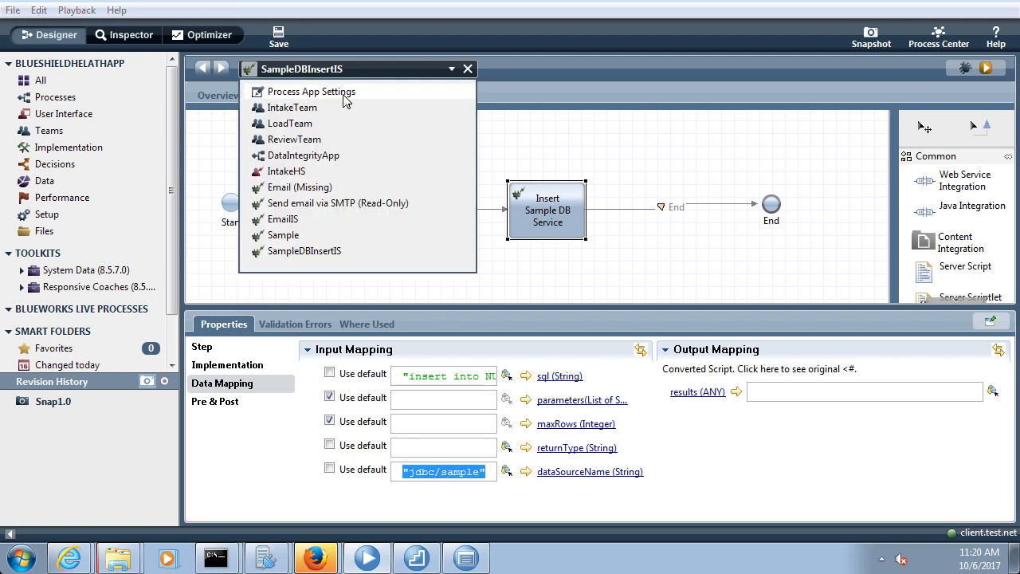
pyautogui.click(377, 90)
pyautogui.click(301, 95)
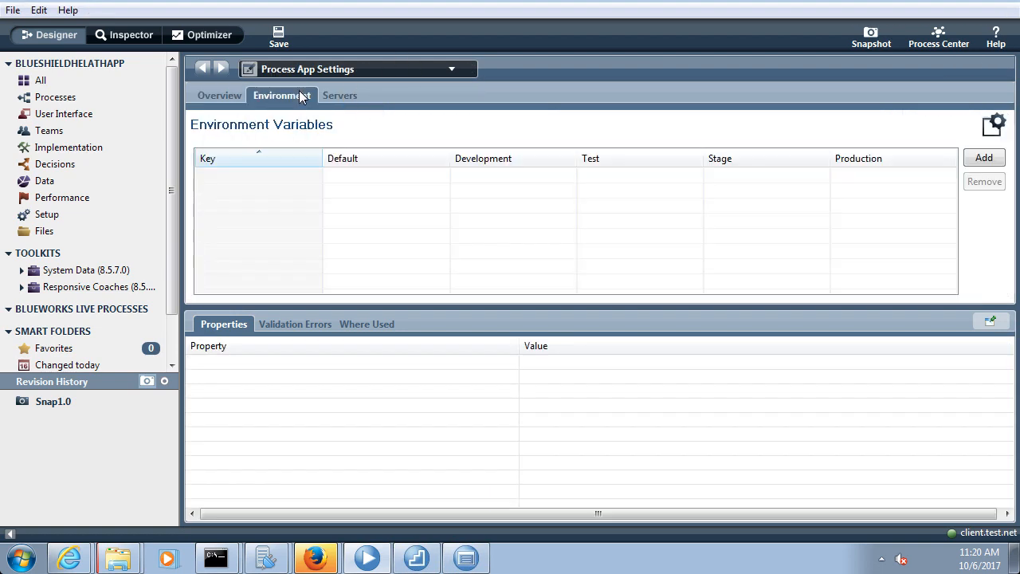
pyautogui.click(981, 157)
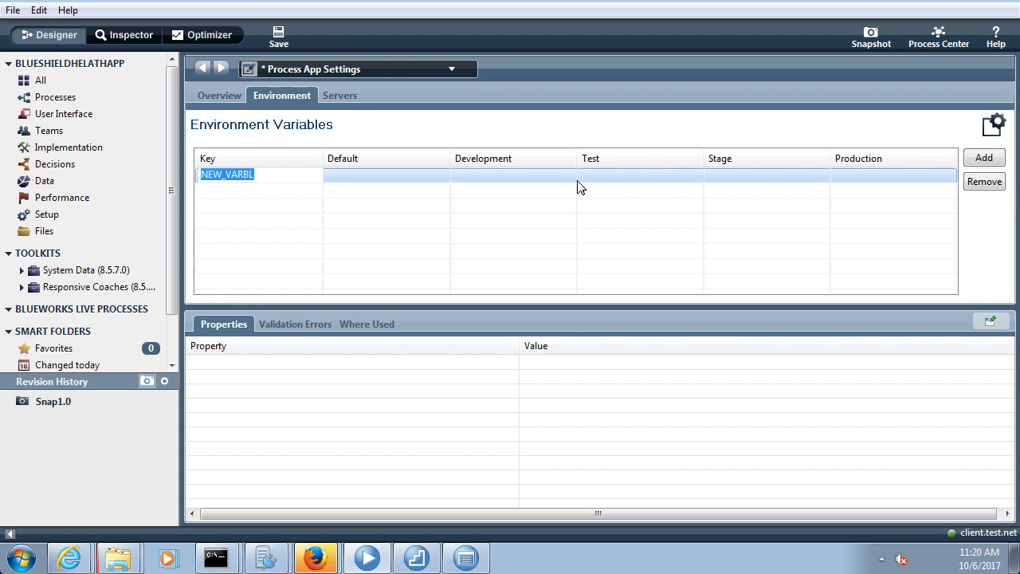
# Name it Sample_DB with jdbc/sample for both Default and Development, and save
pyautogui.write('Sample')
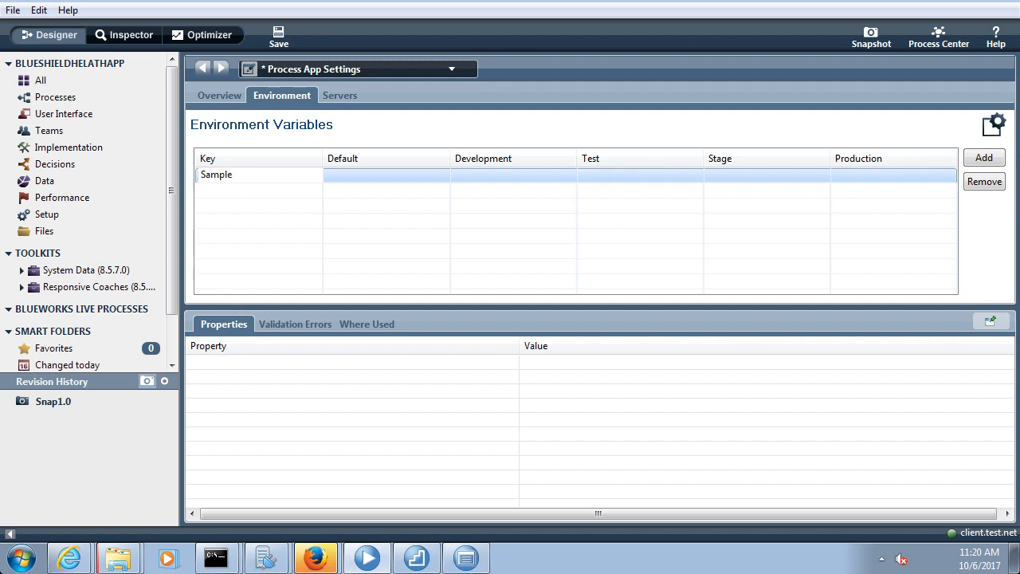
pyautogui.write('_DB')
pyautogui.click(362, 177)
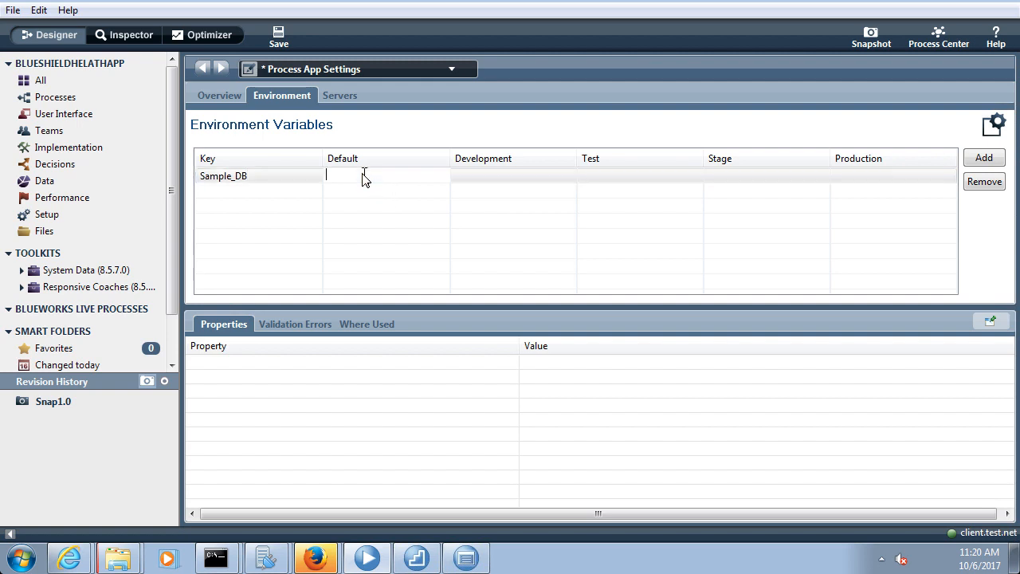
pyautogui.write('jdbc/sample')
pyautogui.click(462, 183)
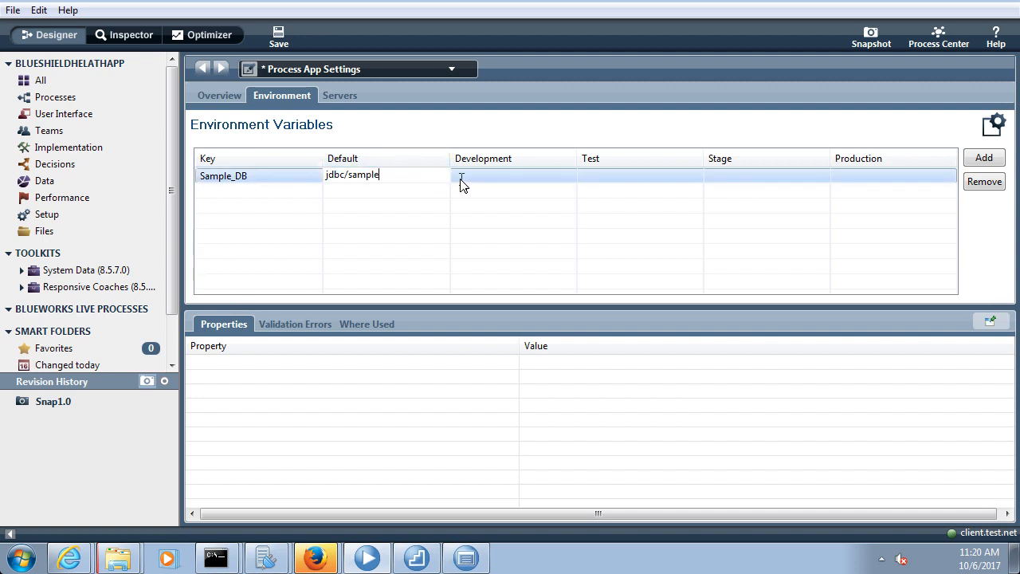
pyautogui.write('jdbc/sa')
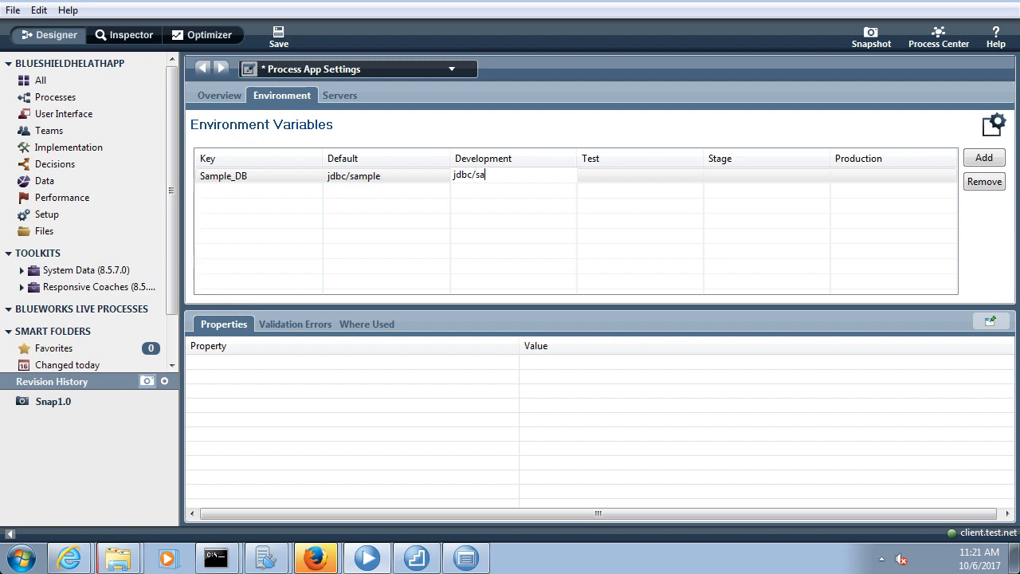
pyautogui.write('mple')
pyautogui.click(278, 36)
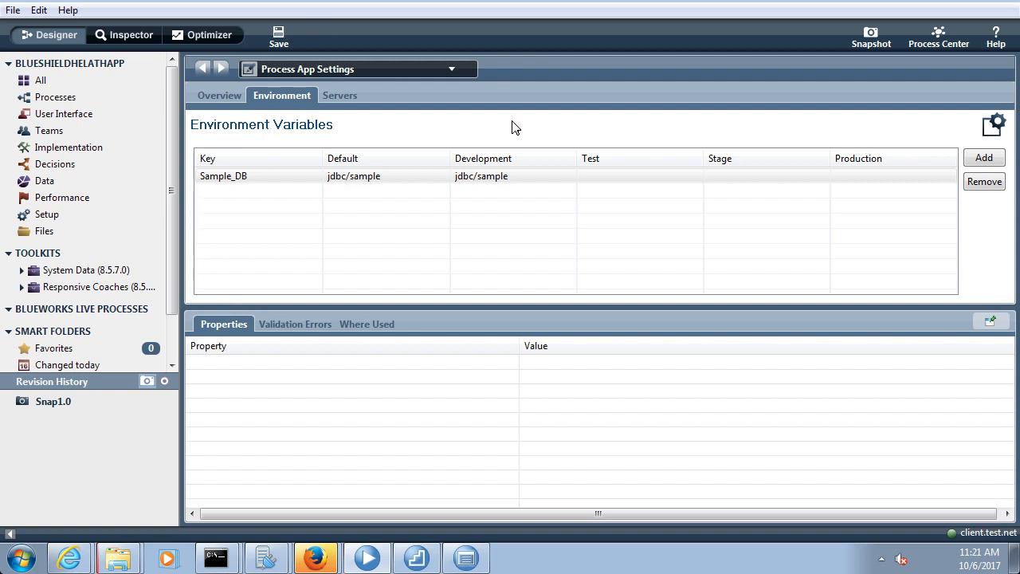
pyautogui.click(388, 180)
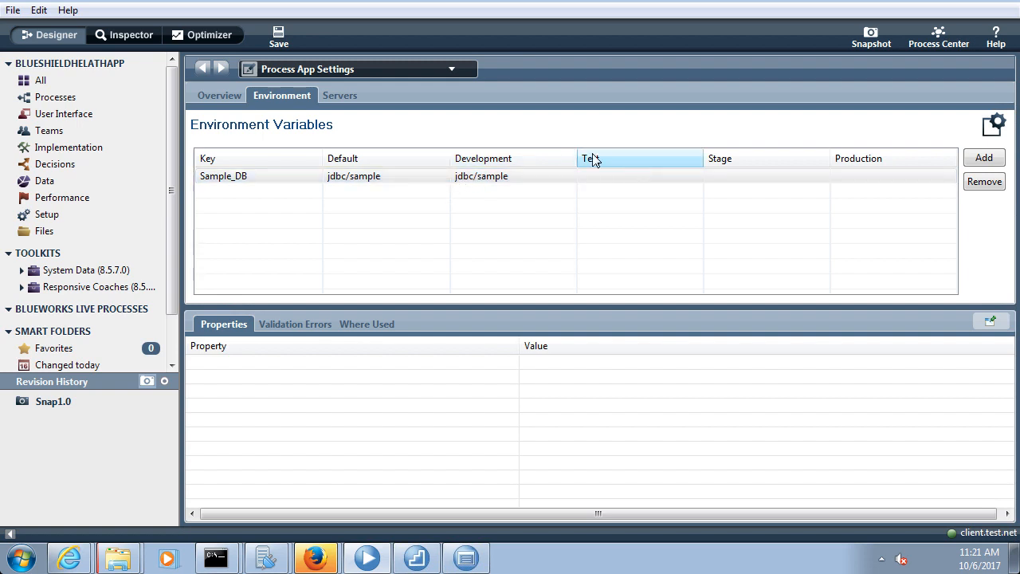
pyautogui.click(356, 73)
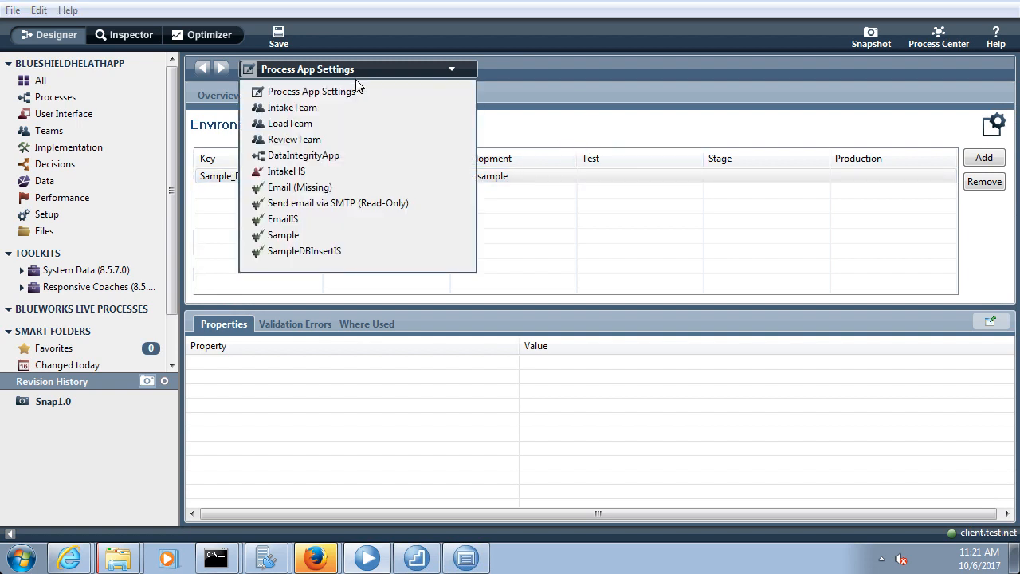
pyautogui.click(497, 96)
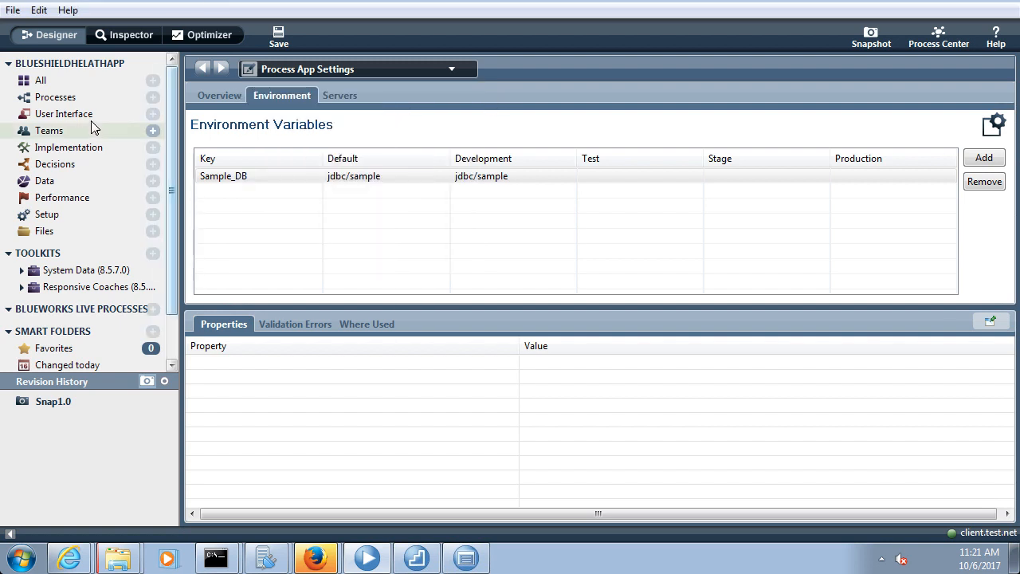
# In SampleDBInsertIS, map dataSourceName to tw.env.Sample_DB and save
pyautogui.click(87, 147)
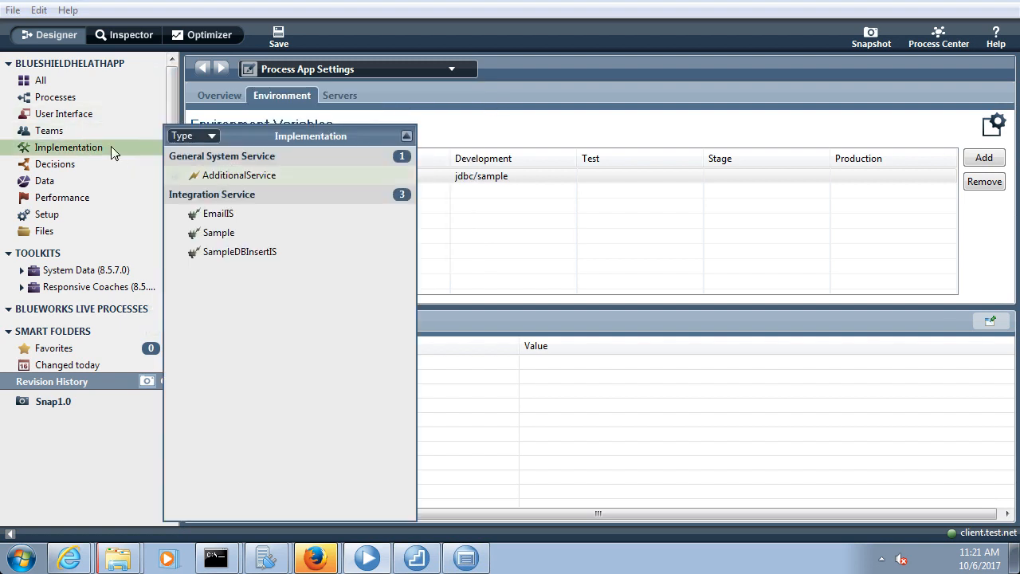
pyautogui.click(222, 253)
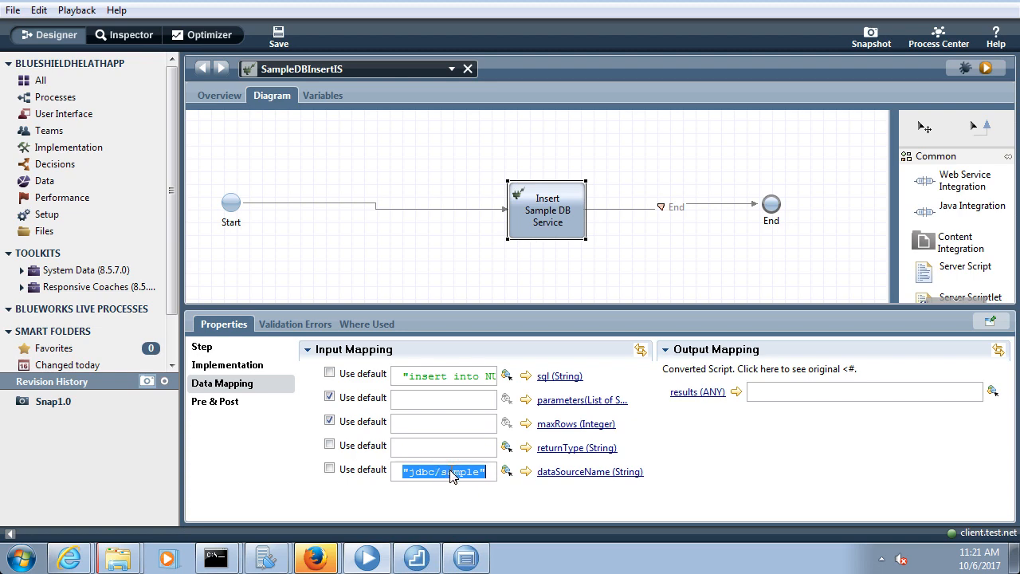
pyautogui.press('BackSpace')
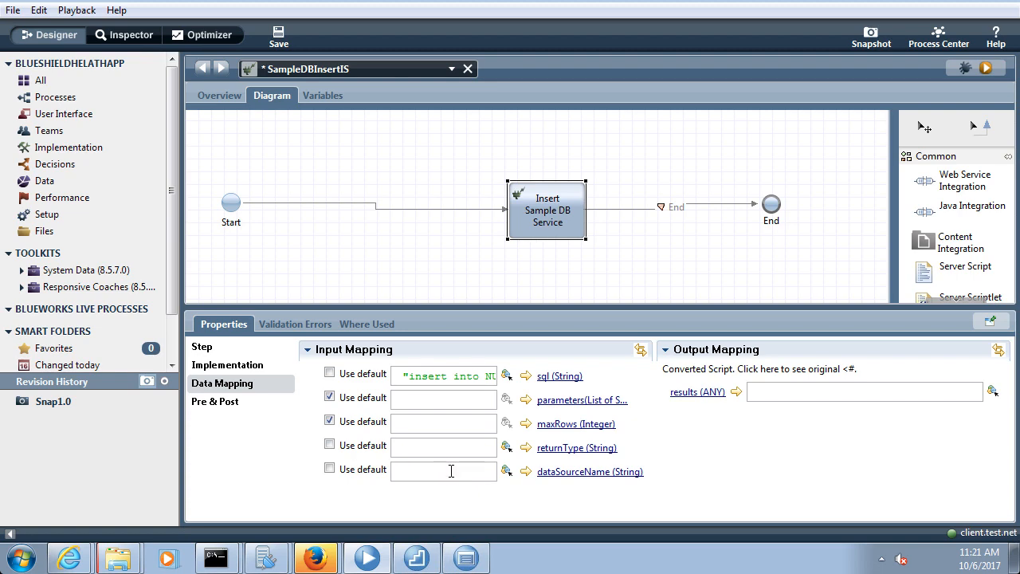
pyautogui.write('tw.')
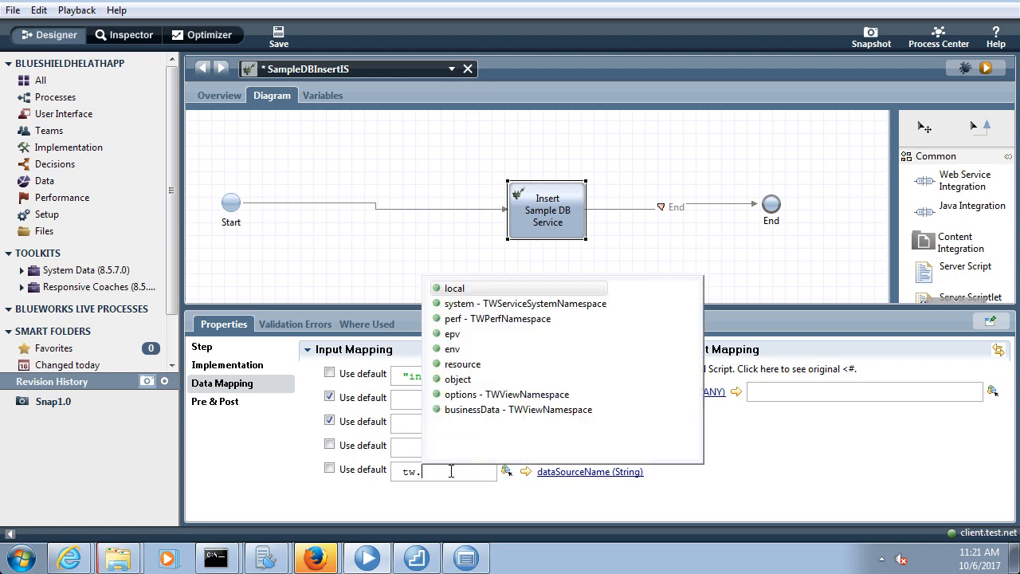
pyautogui.write('env.')
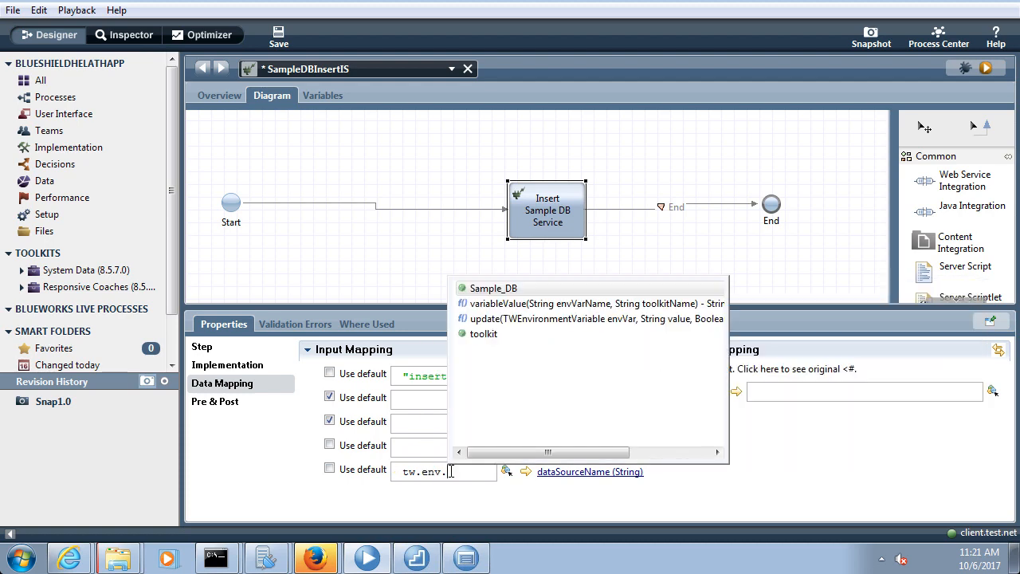
pyautogui.doubleClick(494, 290)
pyautogui.click(279, 38)
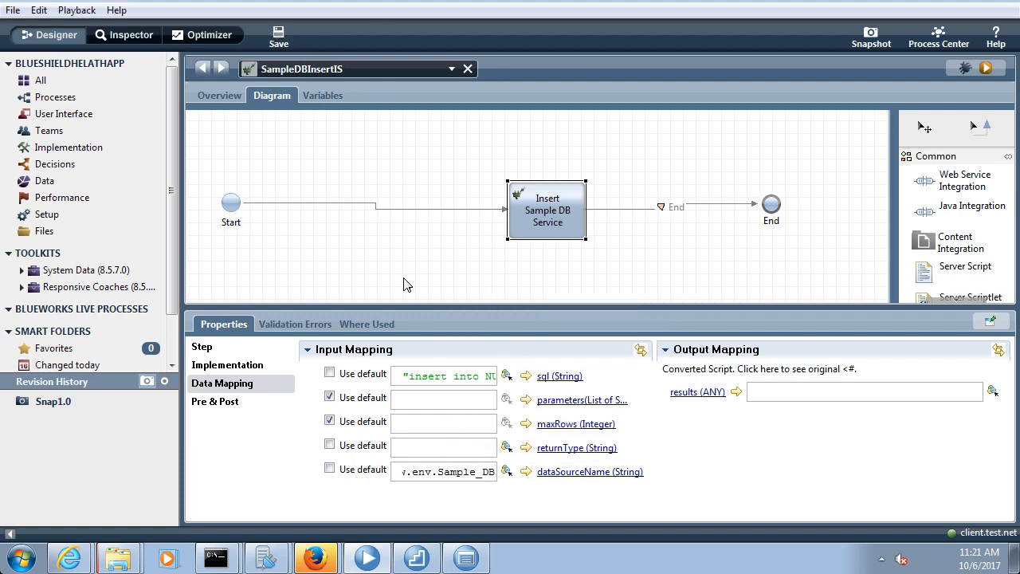
# Clear the hard-coded sql input mapping and save the service
pyautogui.tripleClick(472, 375)
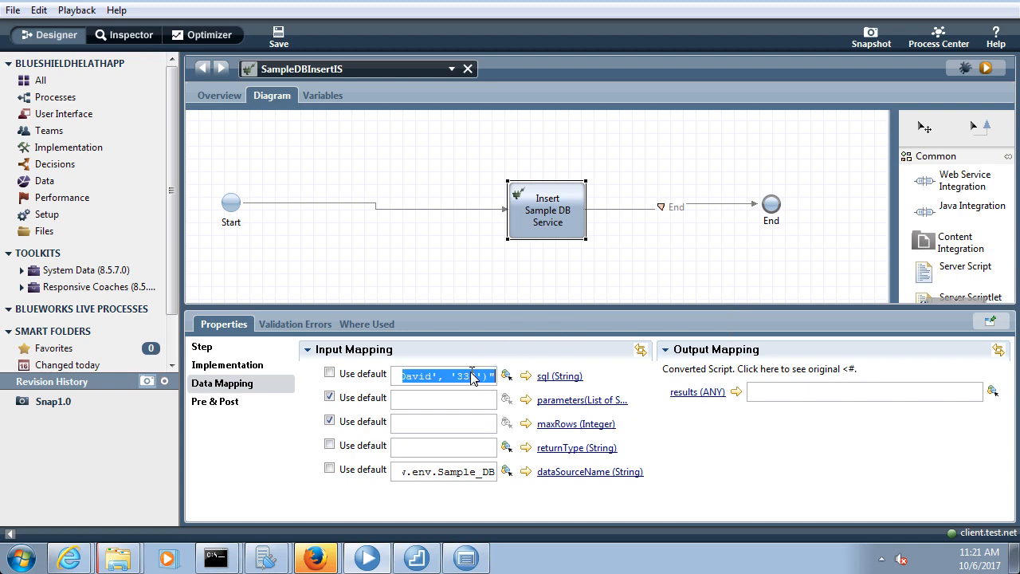
pyautogui.press('BackSpace')
pyautogui.click(358, 142)
pyautogui.click(278, 37)
# Add a Server Script step named Input SQL to the diagram
pyautogui.moveTo(952, 267); pyautogui.dragTo(392, 136)
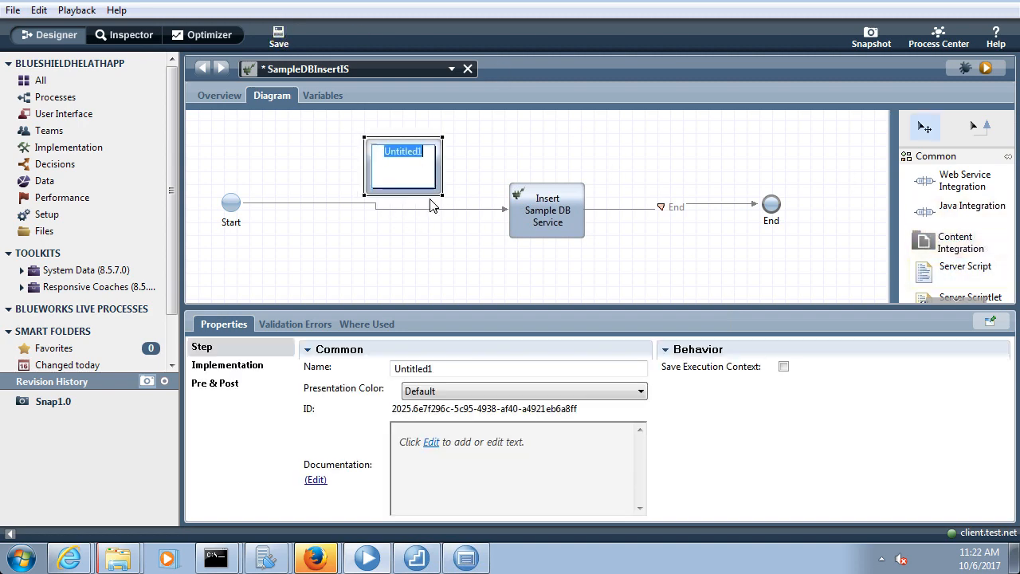
pyautogui.write('Input SQL')
pyautogui.click(349, 196)
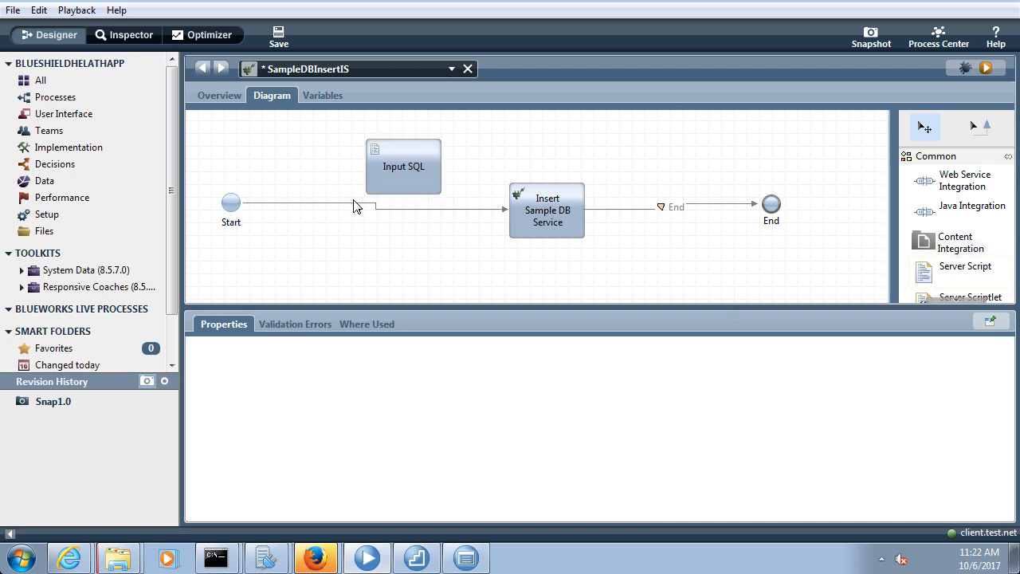
# Wire Start into Input SQL and Input SQL into Insert Sample DB Service, then save
pyautogui.click(351, 203)
pyautogui.moveTo(506, 214); pyautogui.dragTo(364, 166)
pyautogui.click(977, 129)
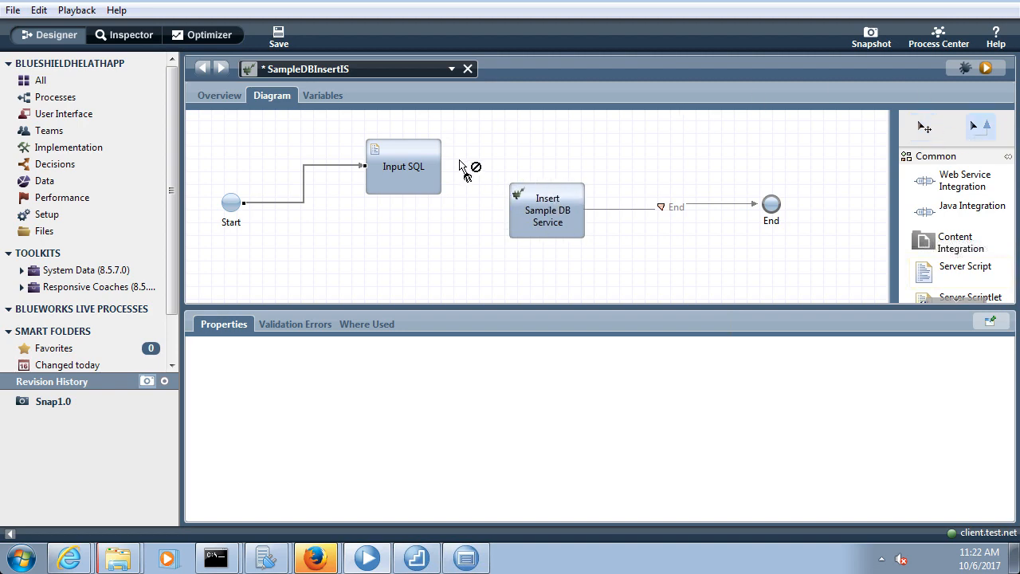
pyautogui.moveTo(440, 166); pyautogui.dragTo(516, 223)
pyautogui.click(926, 129)
pyautogui.click(279, 36)
pyautogui.click(409, 167)
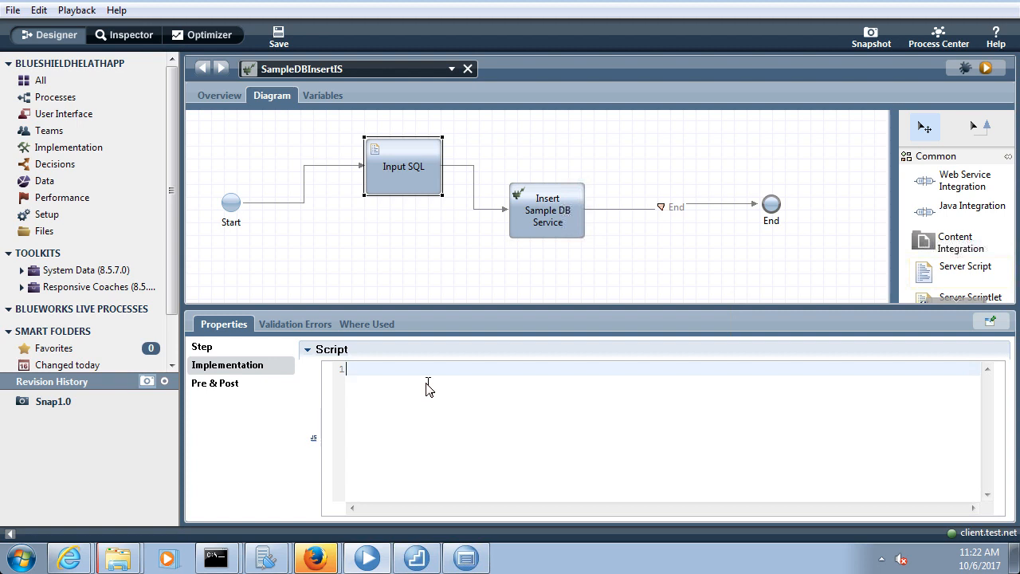
# Write tw.local.sql = "" in the Input SQL script, then show Insert Sample DB Service's data mapping
pyautogui.write('twlocal')
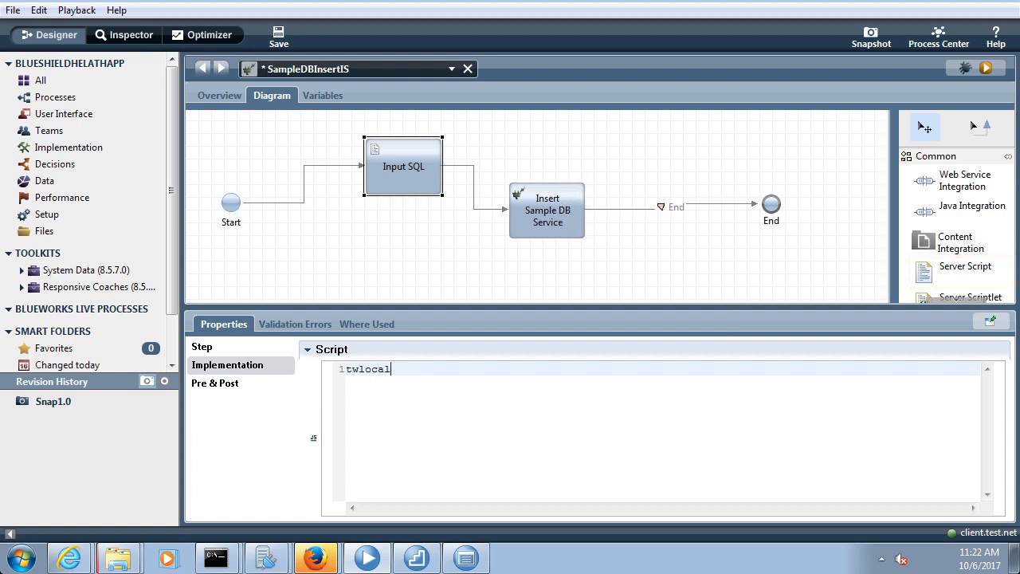
pyautogui.press('BackSpace')
pyautogui.press('BackSpace')
pyautogui.press('BackSpace')
pyautogui.press('BackSpace')
pyautogui.write('cal.sq')
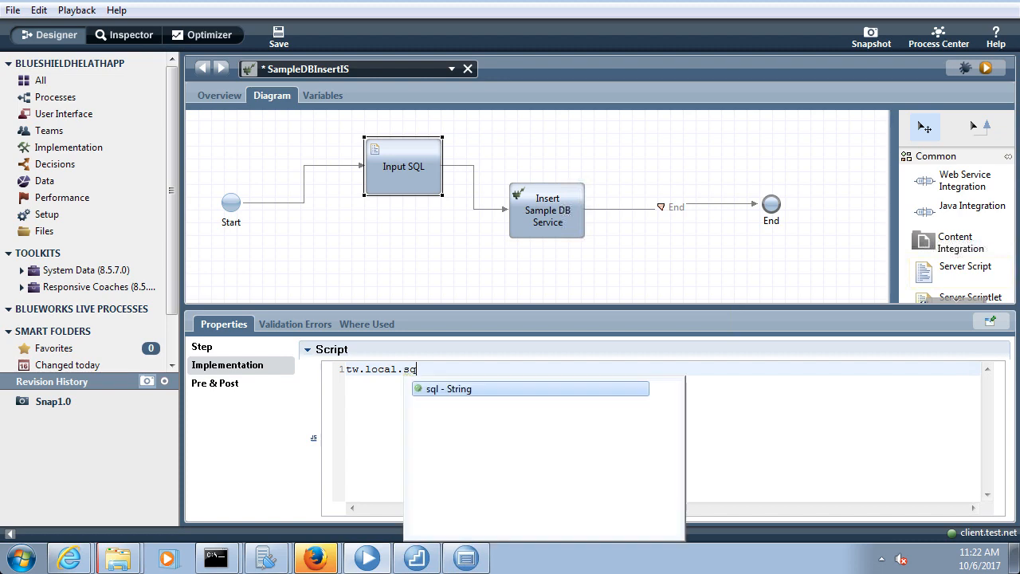
pyautogui.write('l = ')
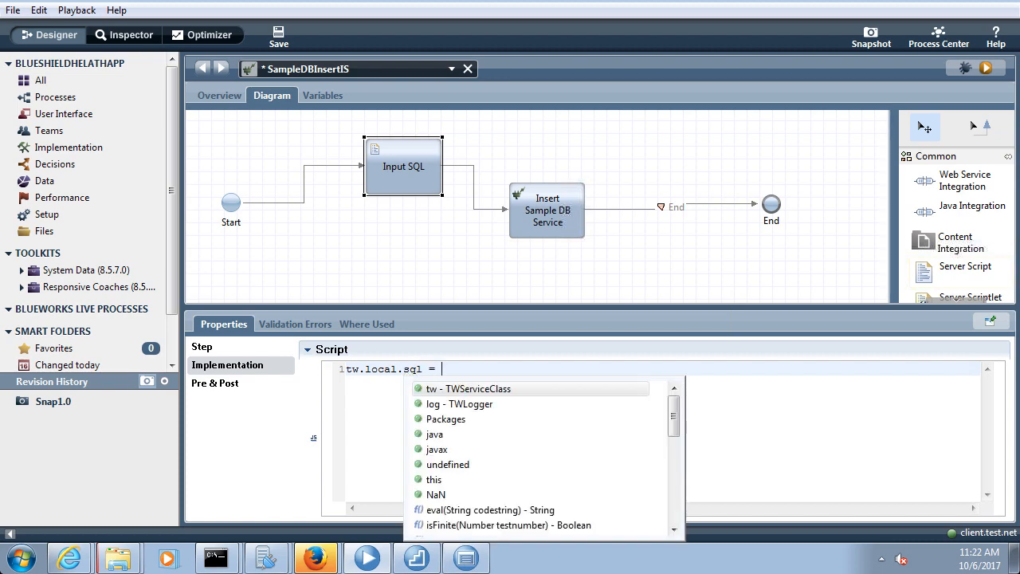
pyautogui.write('""')
pyautogui.click(530, 213)
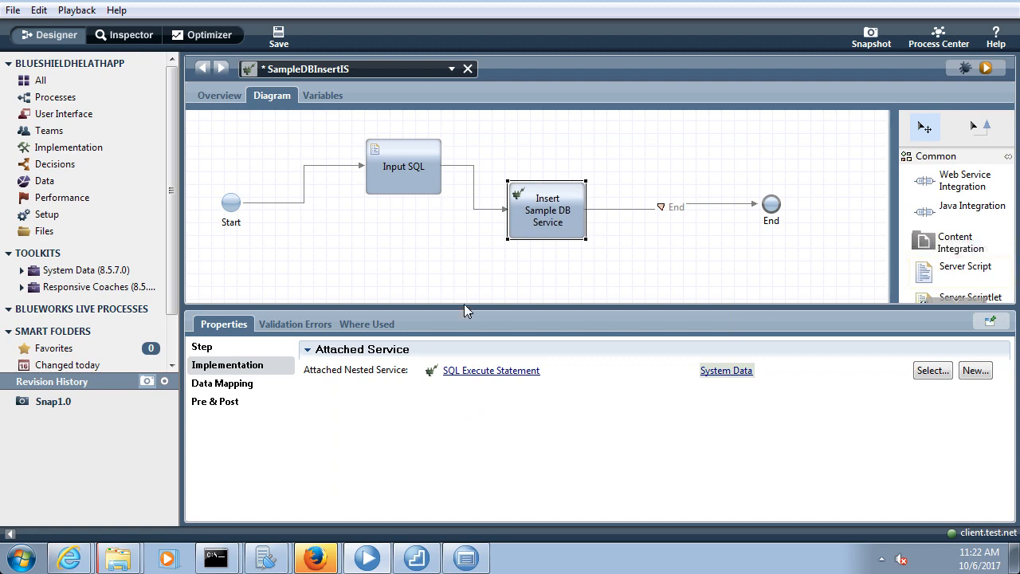
pyautogui.click(227, 389)
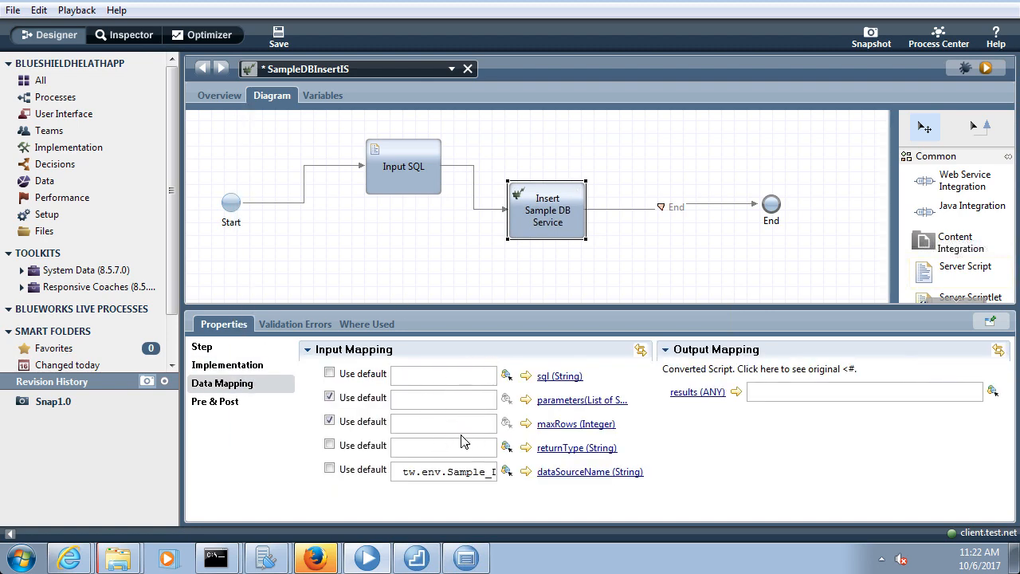
# Copy the NULLID.EMPLOYEE insert statement line from Data Studio, then reselect the Input SQL step
pyautogui.click(417, 558)
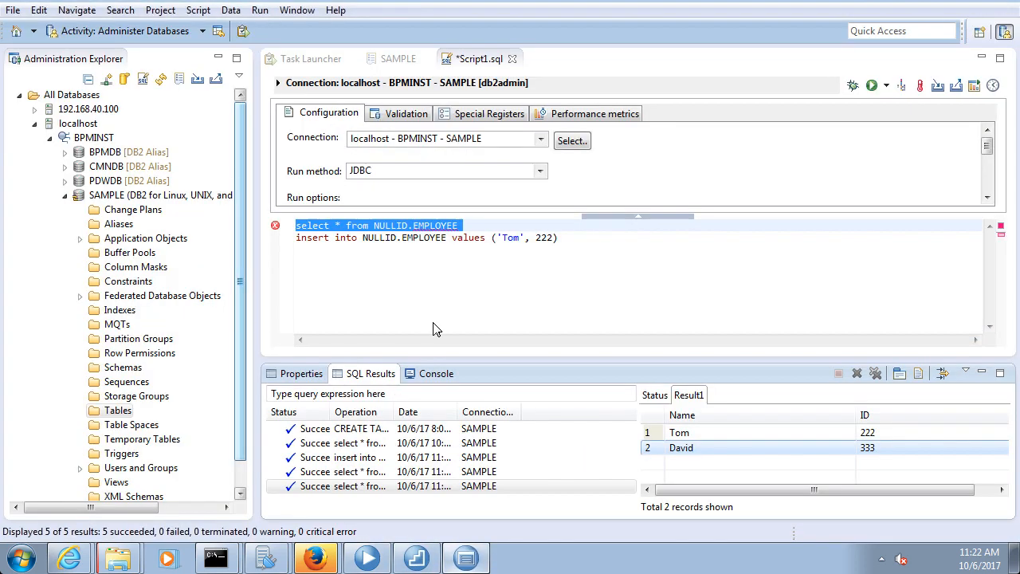
pyautogui.click(572, 238)
pyautogui.moveTo(573, 243); pyautogui.dragTo(275, 239)
pyautogui.hotkey('ctrl', 'c')
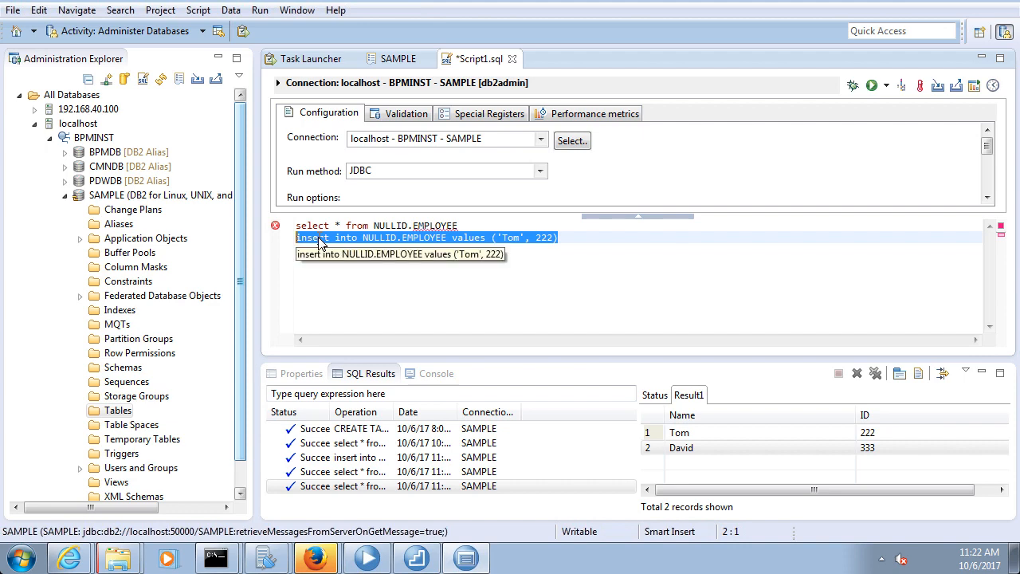
pyautogui.click(367, 558)
pyautogui.click(402, 183)
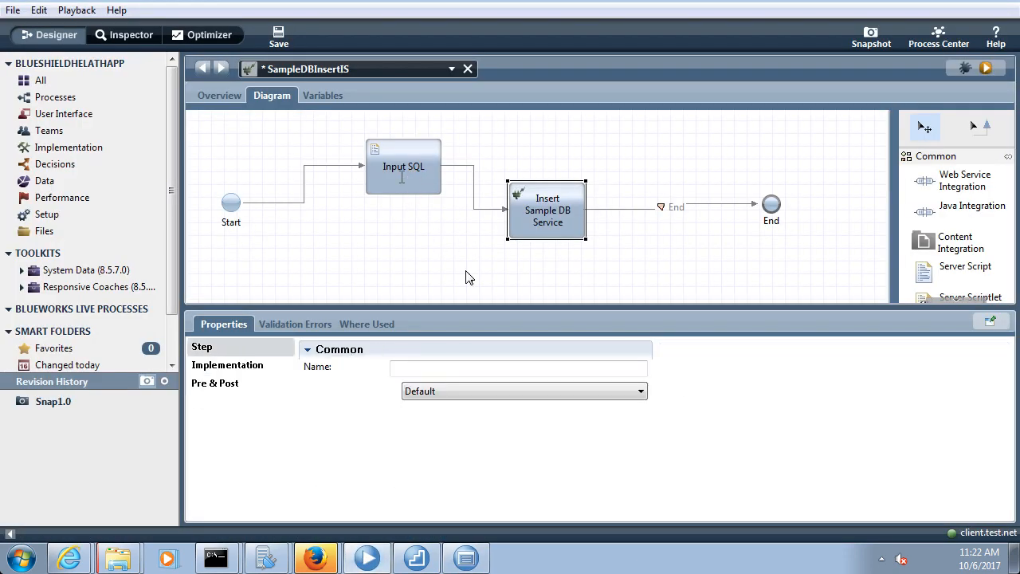
# Paste the insert statement into tw.local.sql, change to a new employee name and ID 555, and save
pyautogui.click(239, 365)
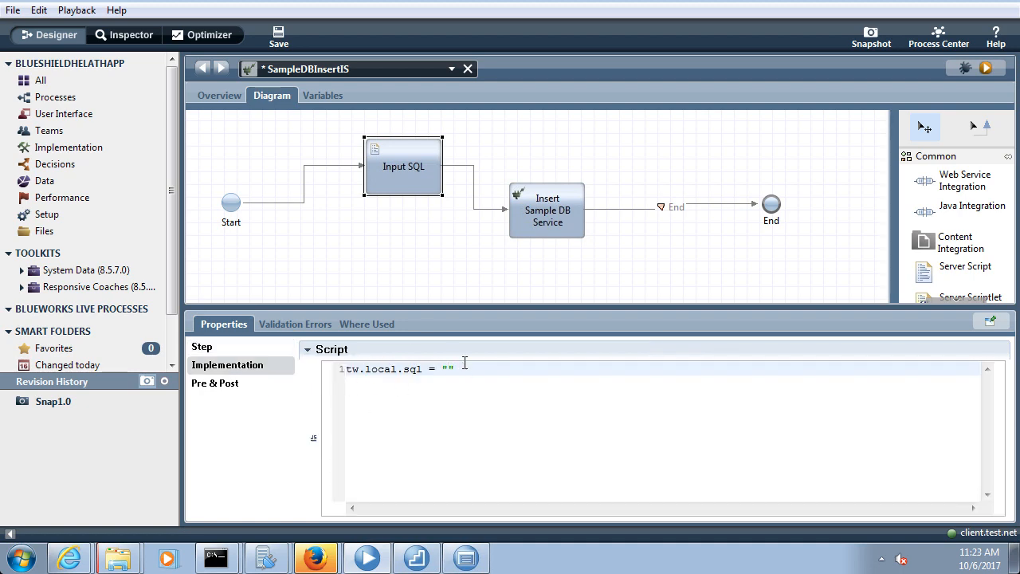
pyautogui.hotkey('ctrl', 'v')
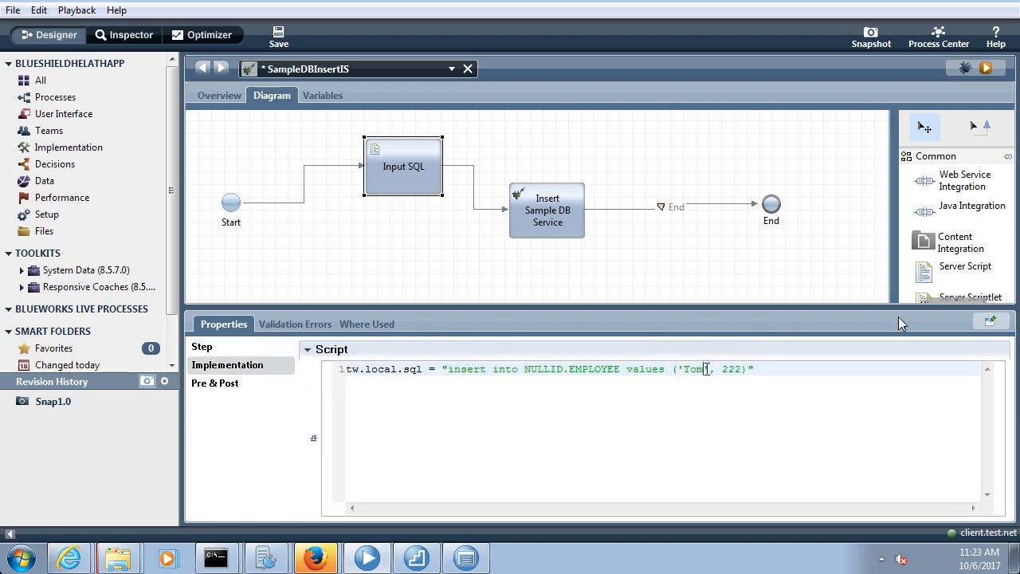
pyautogui.press('BackSpace')
pyautogui.press('BackSpace')
pyautogui.press('BackSpace')
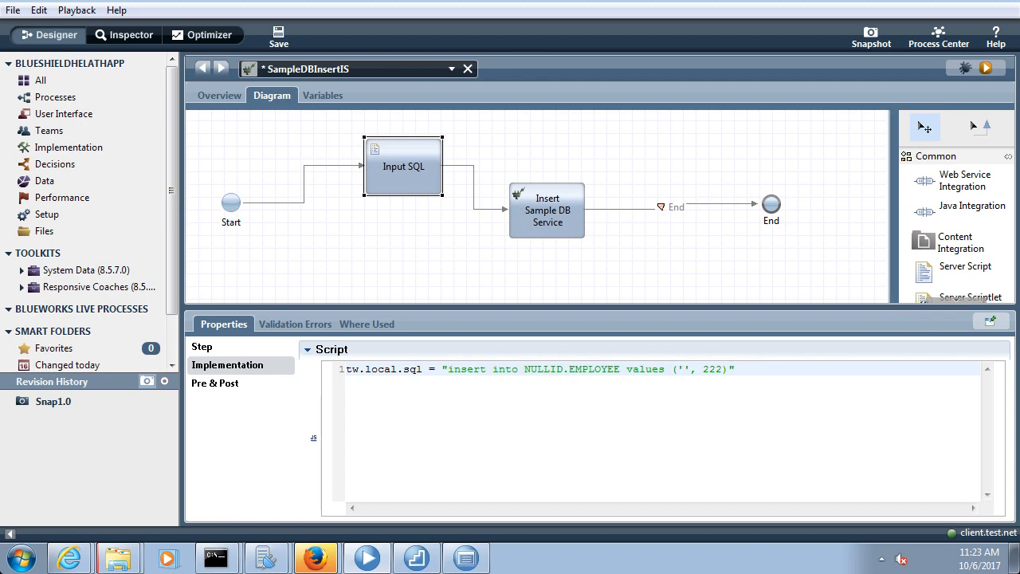
pyautogui.write('Mahesh')
pyautogui.press('BackSpace')
pyautogui.press('BackSpace')
pyautogui.press('BackSpace')
pyautogui.write('555)"')
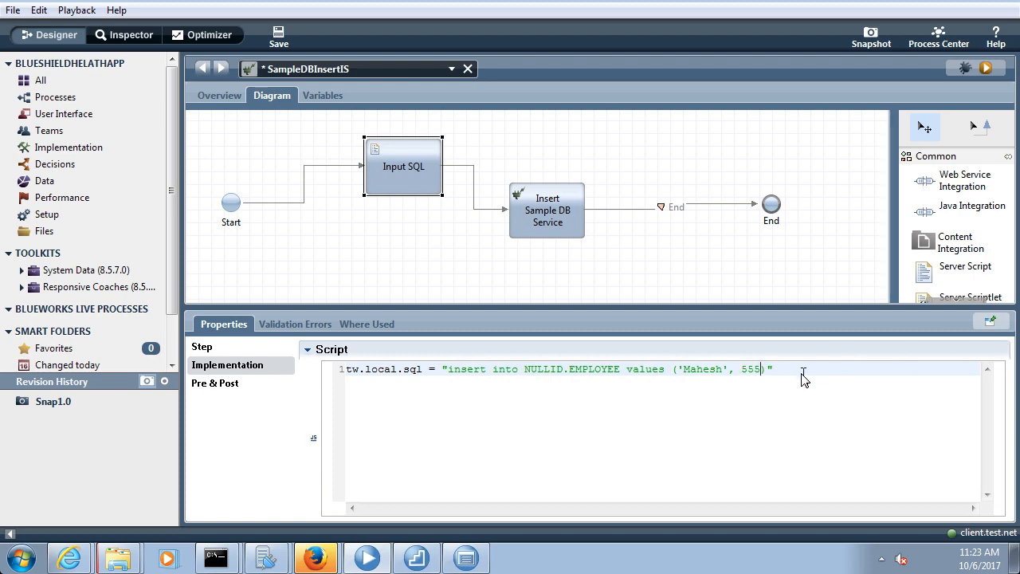
pyautogui.write(';')
pyautogui.click(280, 40)
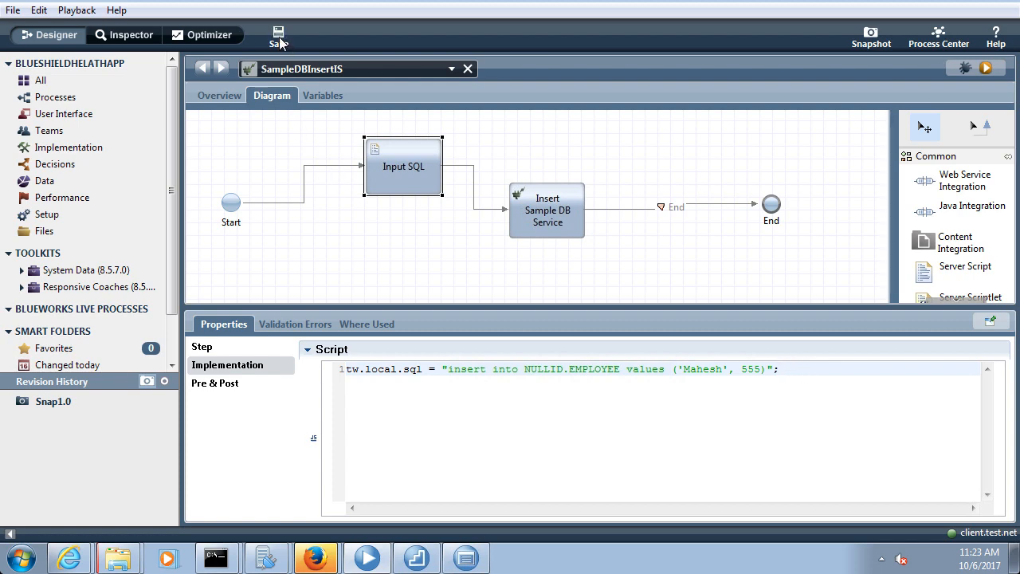
pyautogui.click(547, 228)
# Map Insert Sample DB Service's sql input to tw.local.sql and save
pyautogui.click(239, 386)
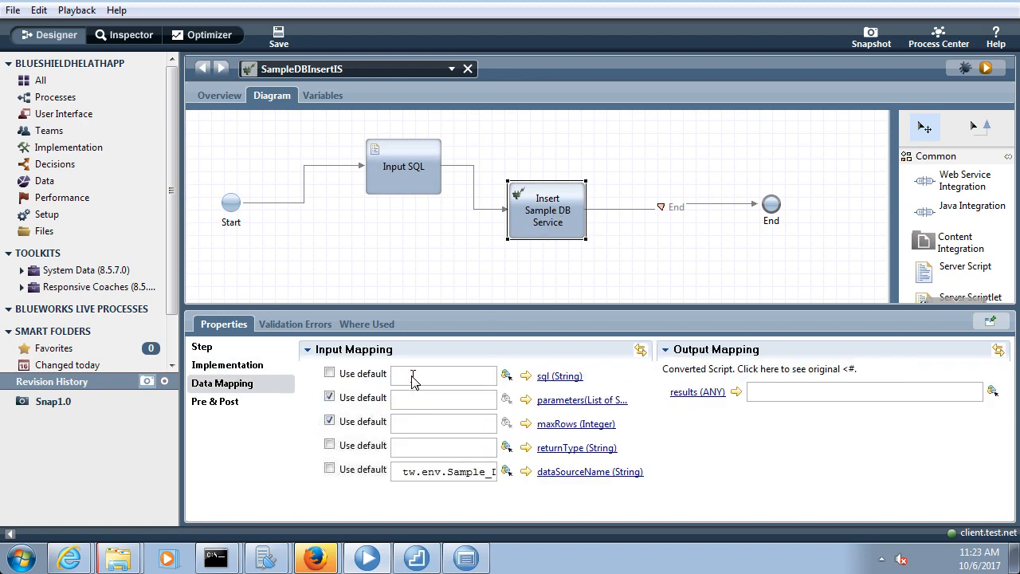
pyautogui.click(411, 376)
pyautogui.write('tw.l')
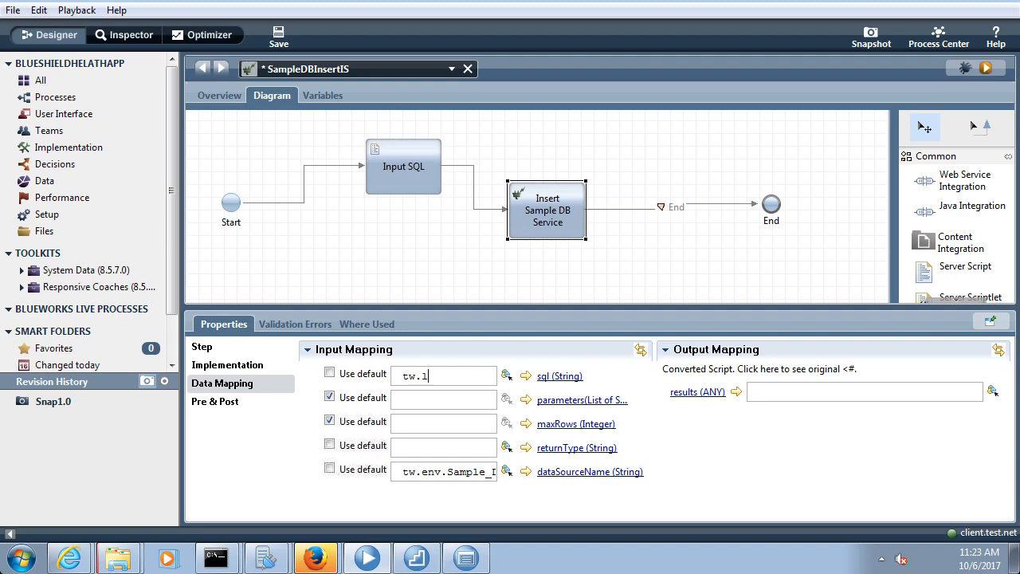
pyautogui.write('ocal.')
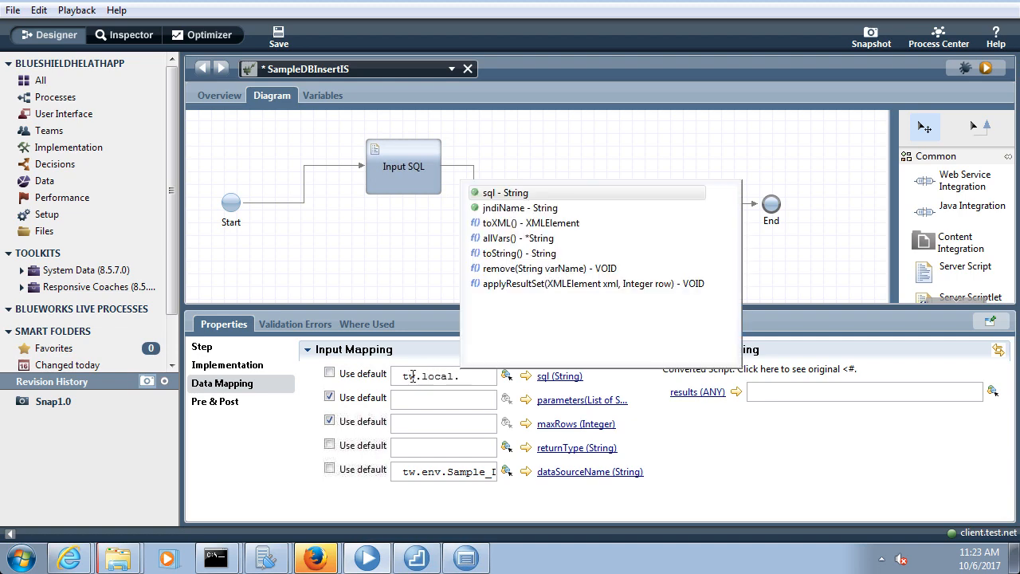
pyautogui.press('Return')
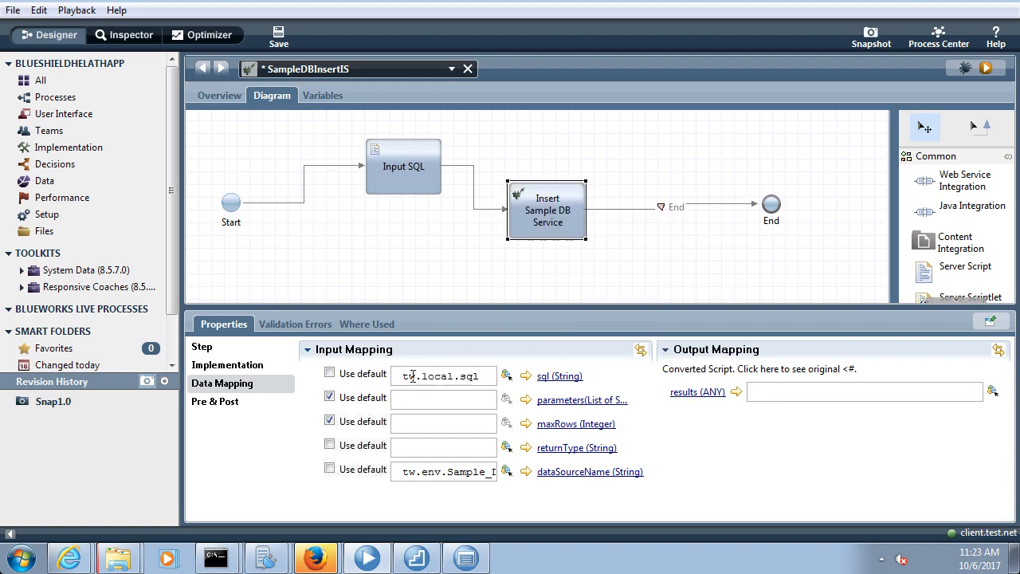
pyautogui.click(278, 41)
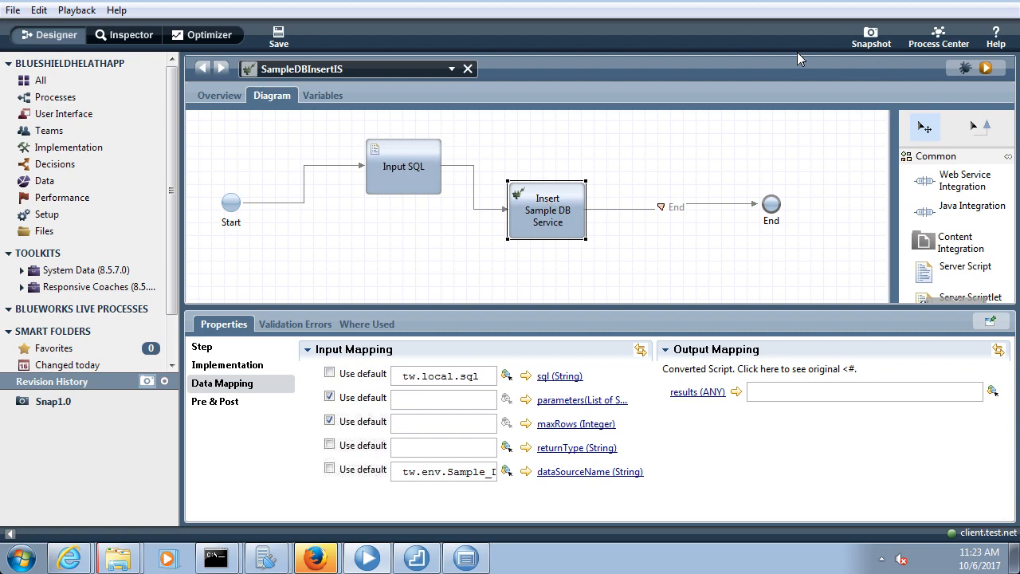
# Run SampleDBInsertIS in Internet Explorer past the certificate warning, close the browser, and return to Data Studio
pyautogui.click(986, 68)
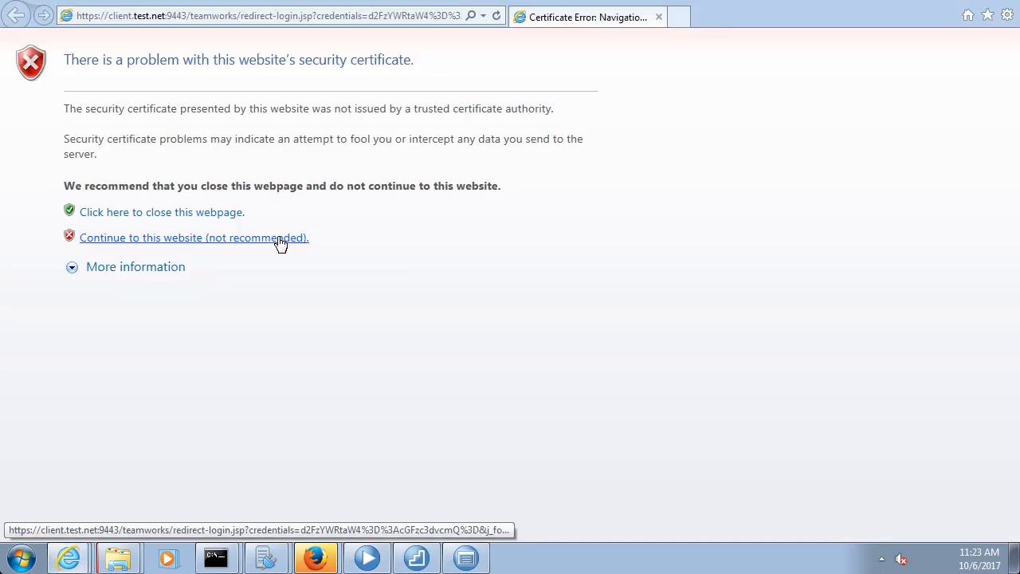
pyautogui.click(278, 239)
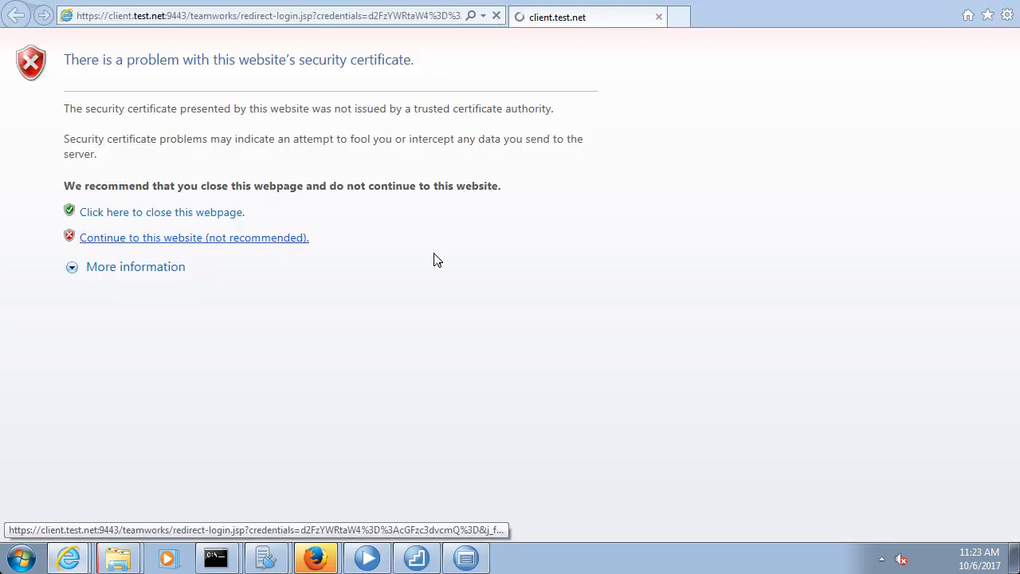
pyautogui.click(568, 334)
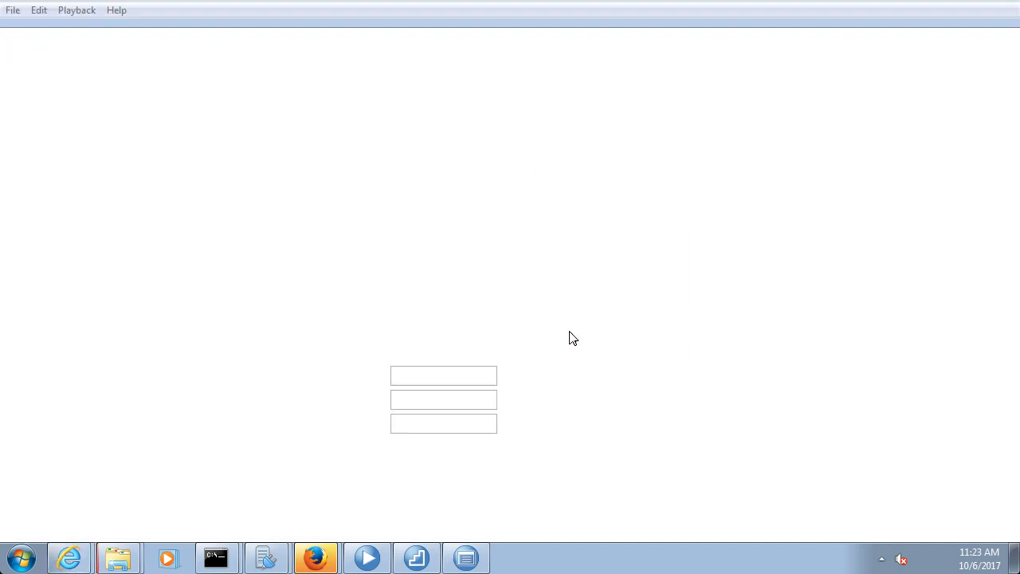
pyautogui.click(465, 560)
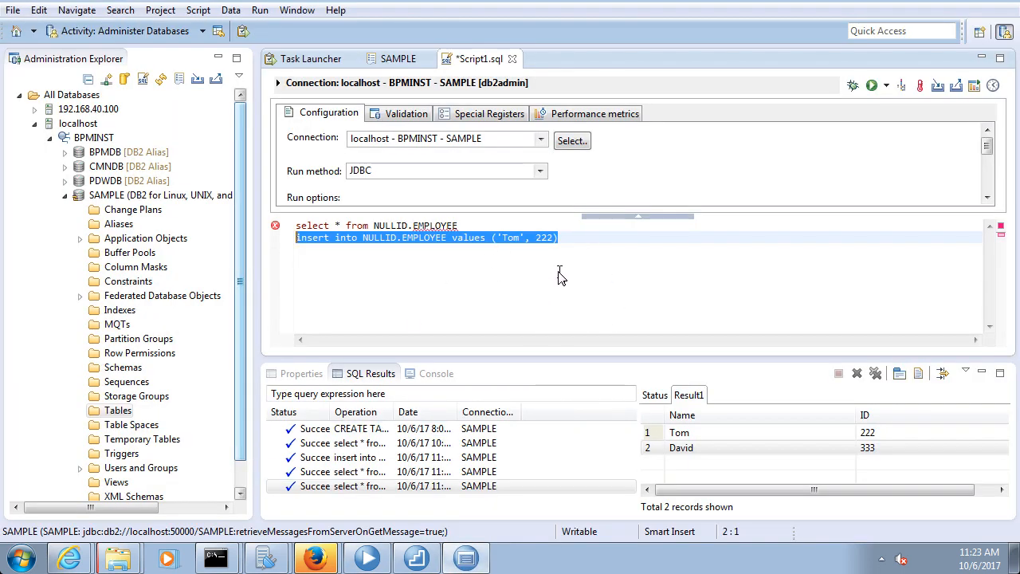
# Re-run select * from NULLID.EMPLOYEE and confirm Result1 shows the new row with ID 555
pyautogui.moveTo(517, 227); pyautogui.dragTo(228, 222)
pyautogui.click(873, 85)
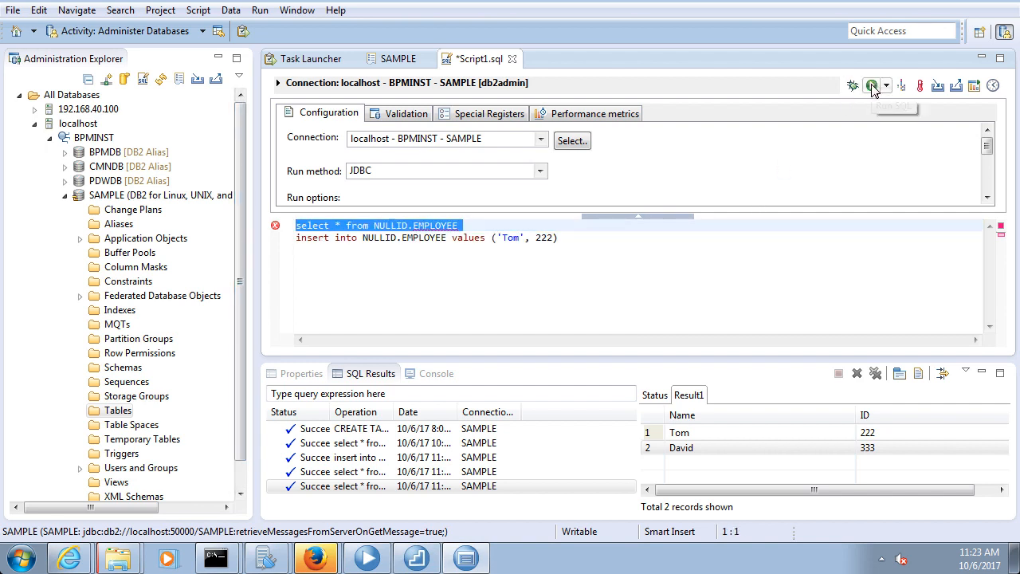
pyautogui.click(687, 395)
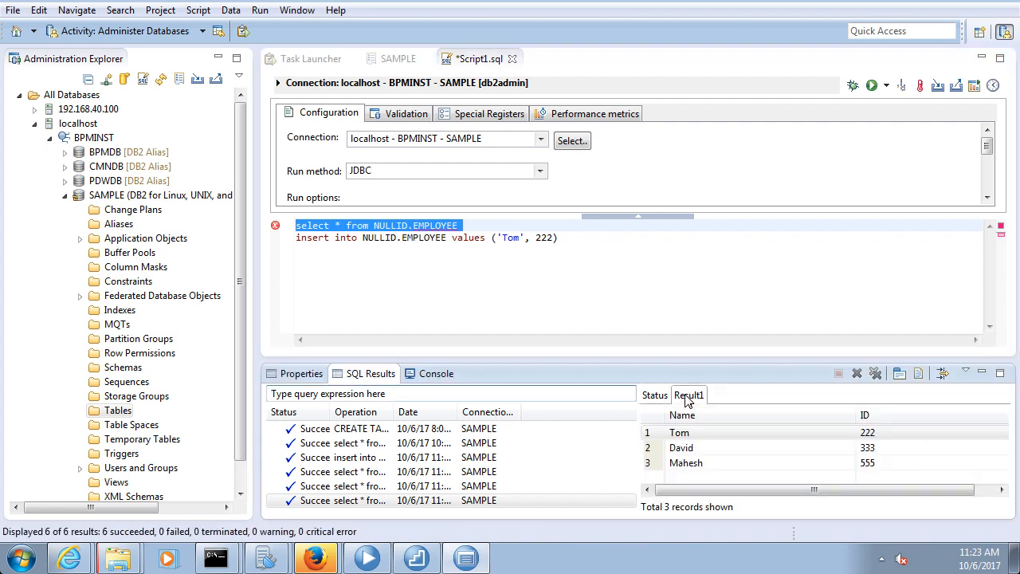
pyautogui.click(705, 466)
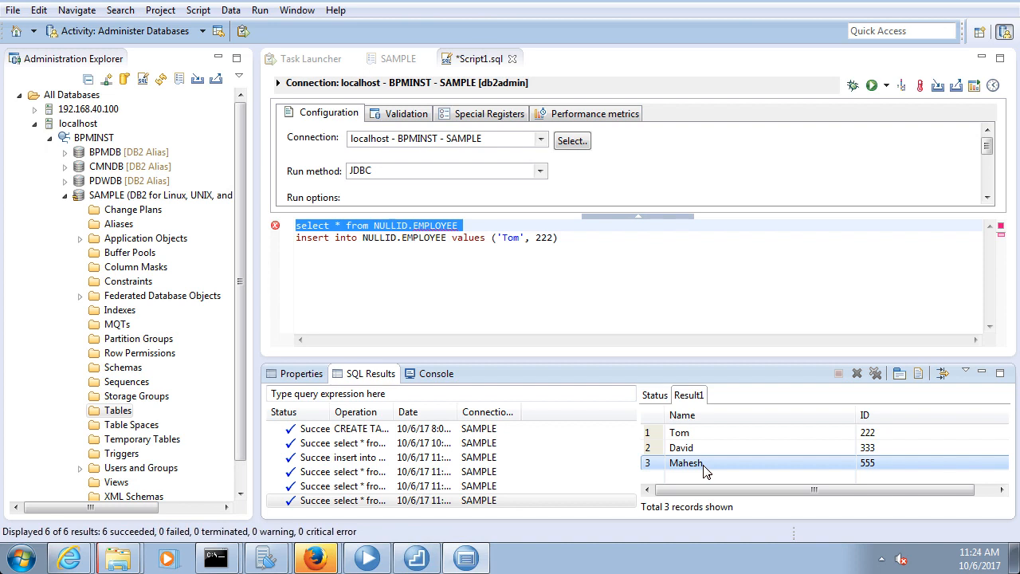
pyautogui.press('super+Tab')
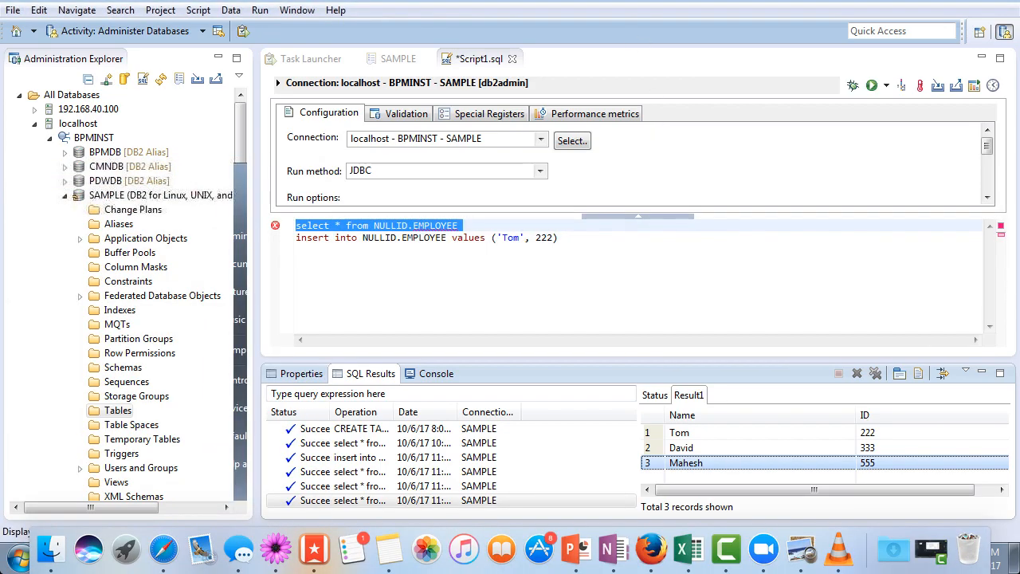